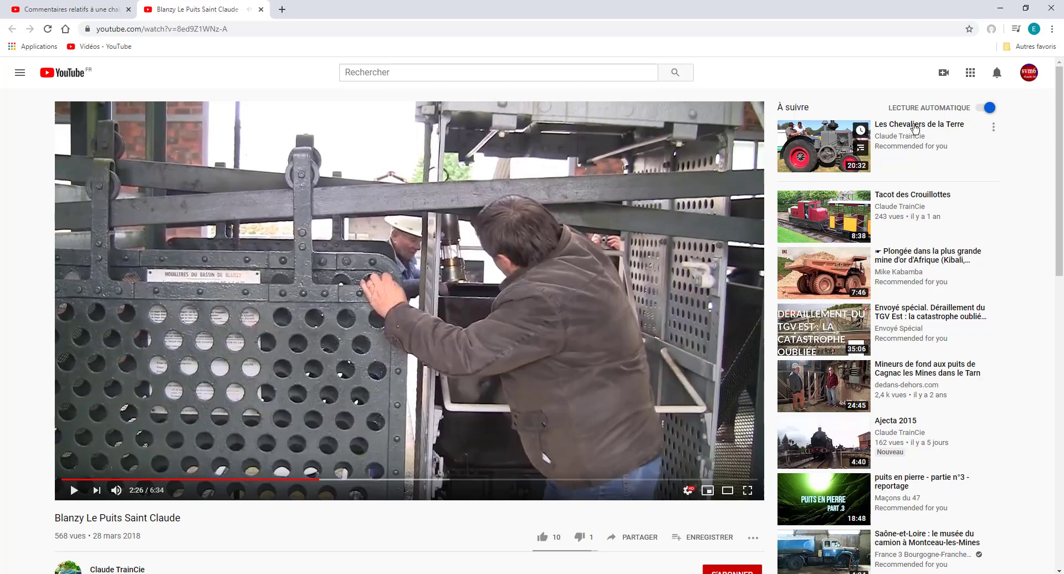
Step: Switch to Blender, play the finished rolling-wheel demo animation, stop it and minimise that window
key("alt+Tab")
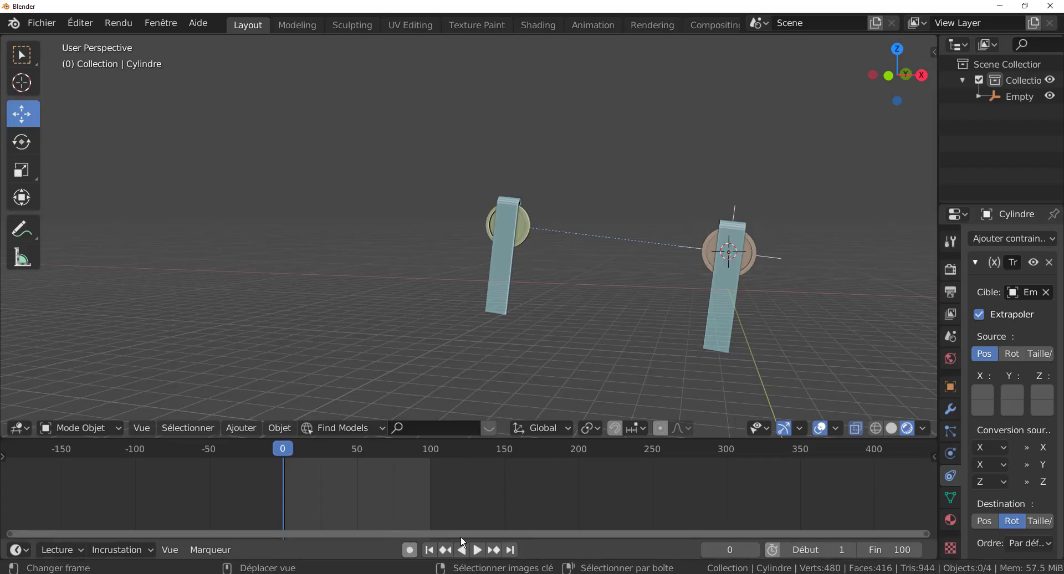
left_click(478, 550)
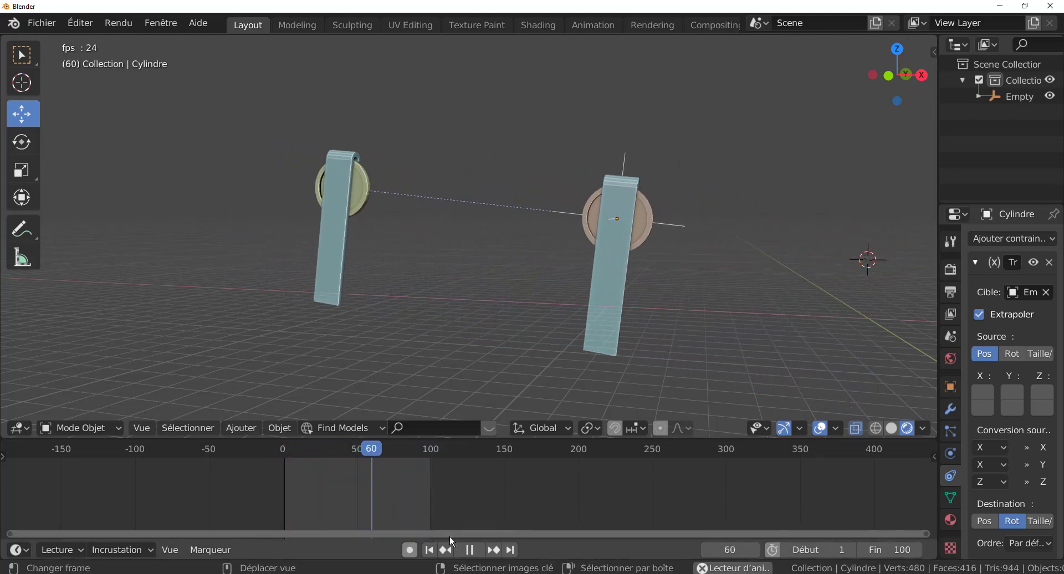
left_click(469, 550)
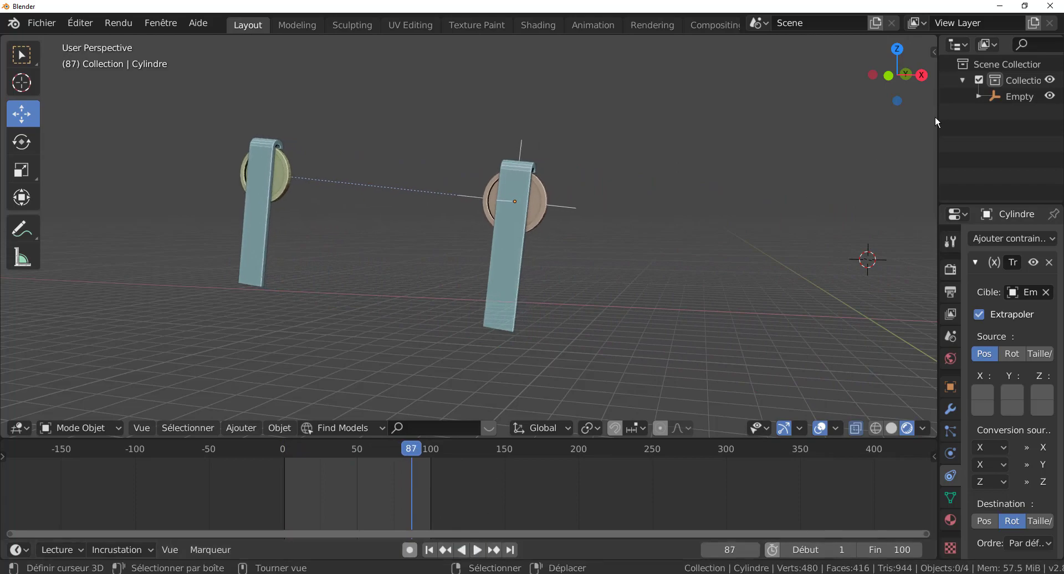
left_click(1001, 7)
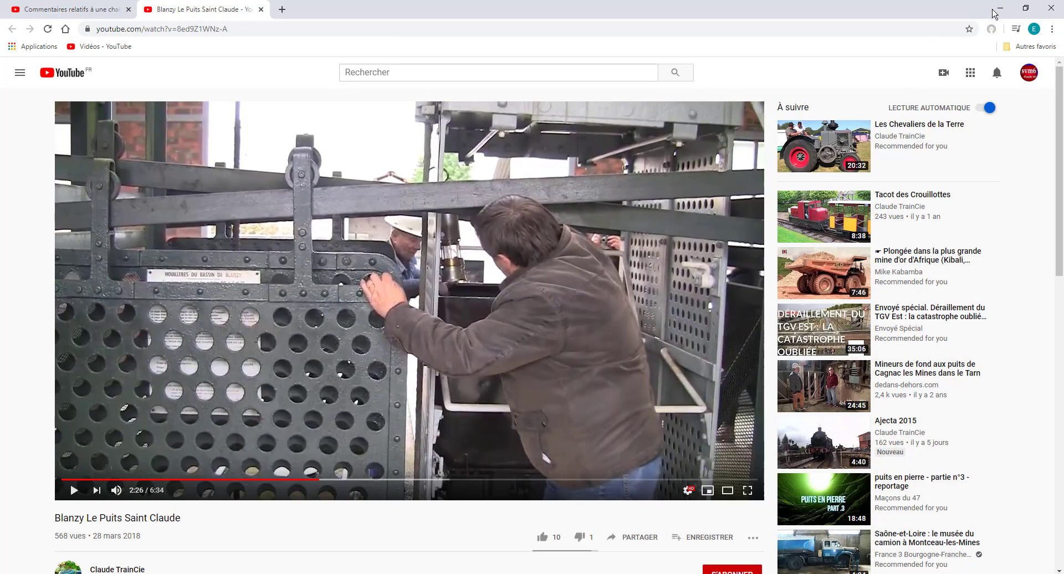
Step: Close the browser, launch Blender 2.82 from the desktop and dismiss the splash screen
left_click(1052, 6)
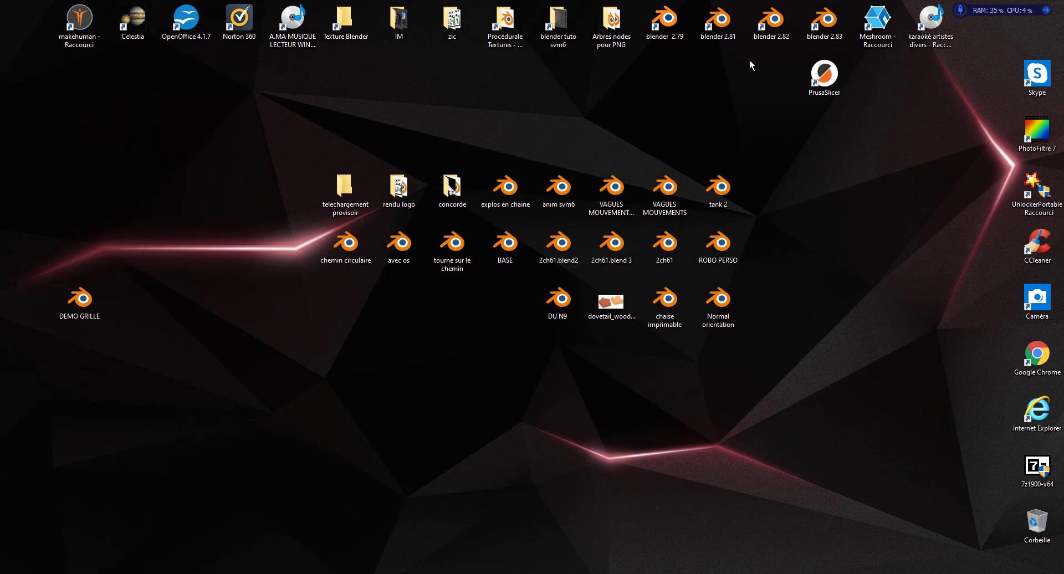
left_click(774, 25)
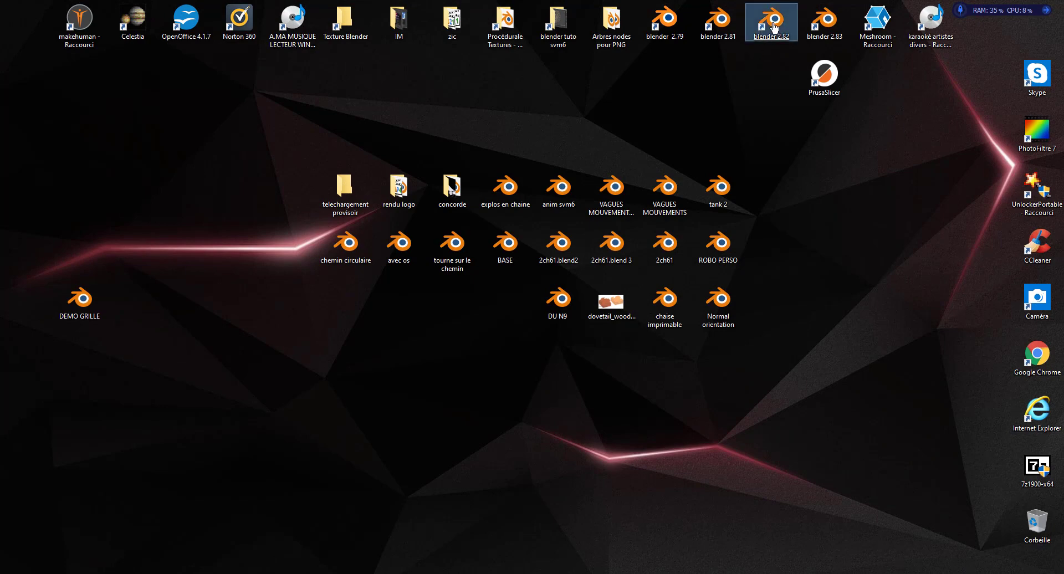
double_click(775, 25)
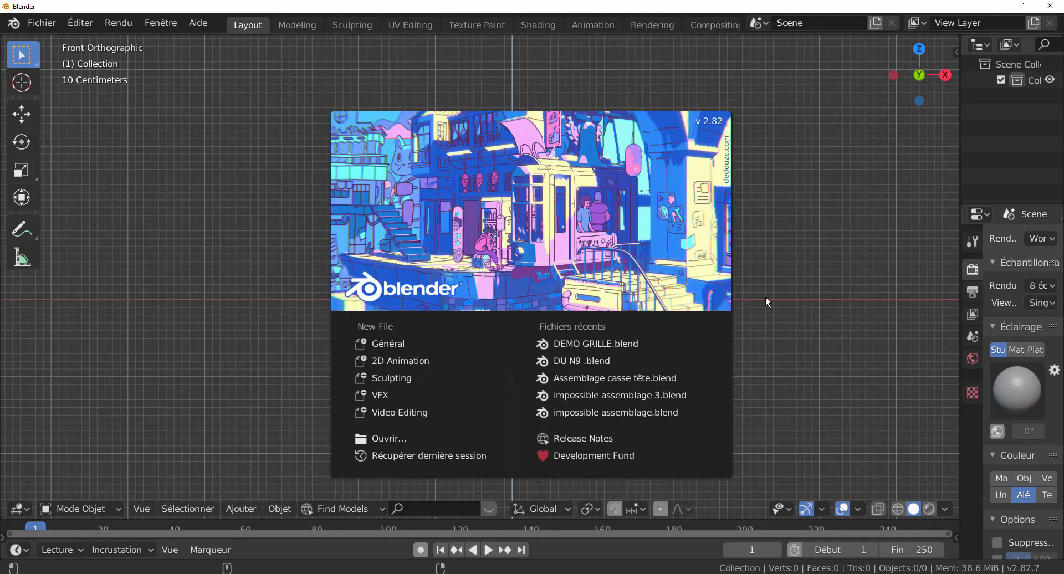
left_click(766, 299)
Step: Add a cube mesh at the origin of the empty scene
middle_click_drag(604, 341, 547, 338)
left_click(272, 505)
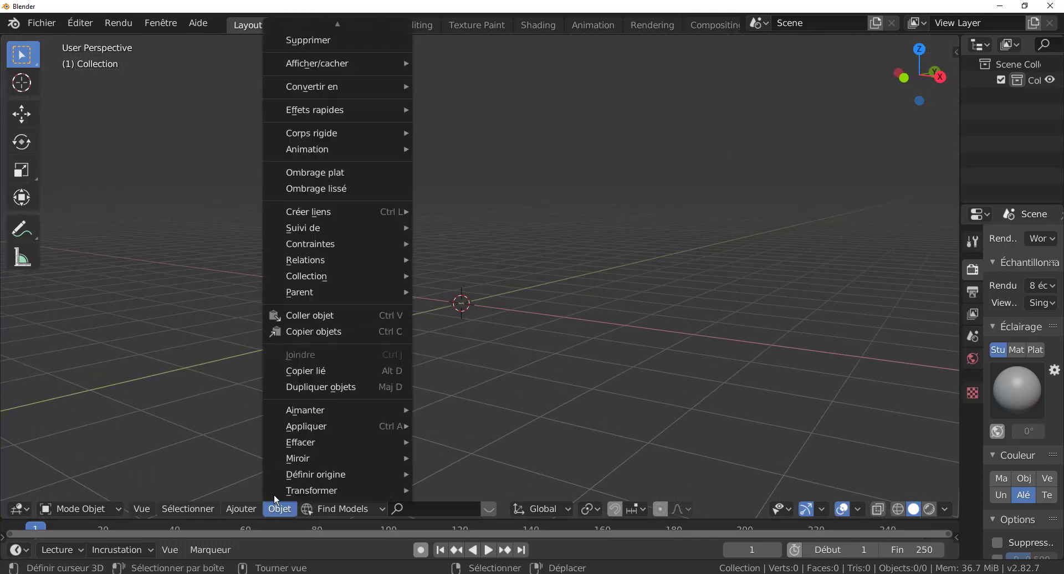
left_click(243, 509)
mouse_move(267, 490)
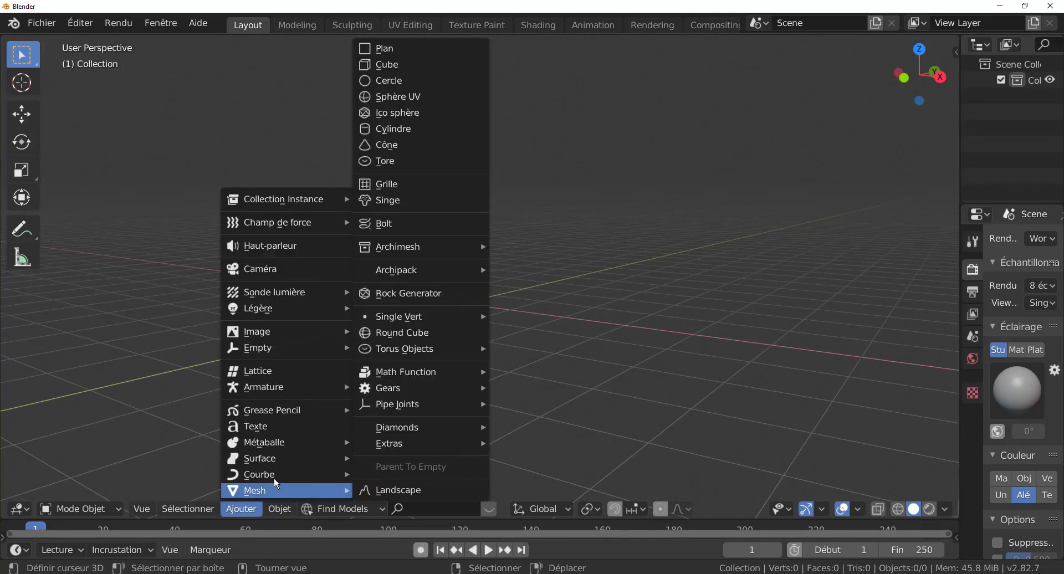
left_click(393, 64)
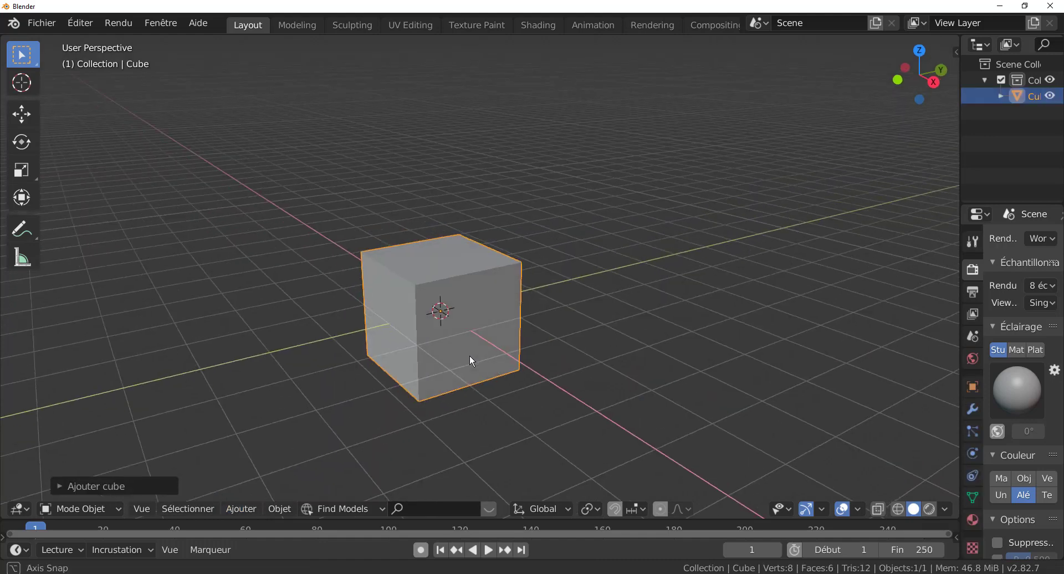
Step: Scale the cube down along the global Y axis in two passes to make a thin plate
middle_click_drag(470, 356, 548, 336)
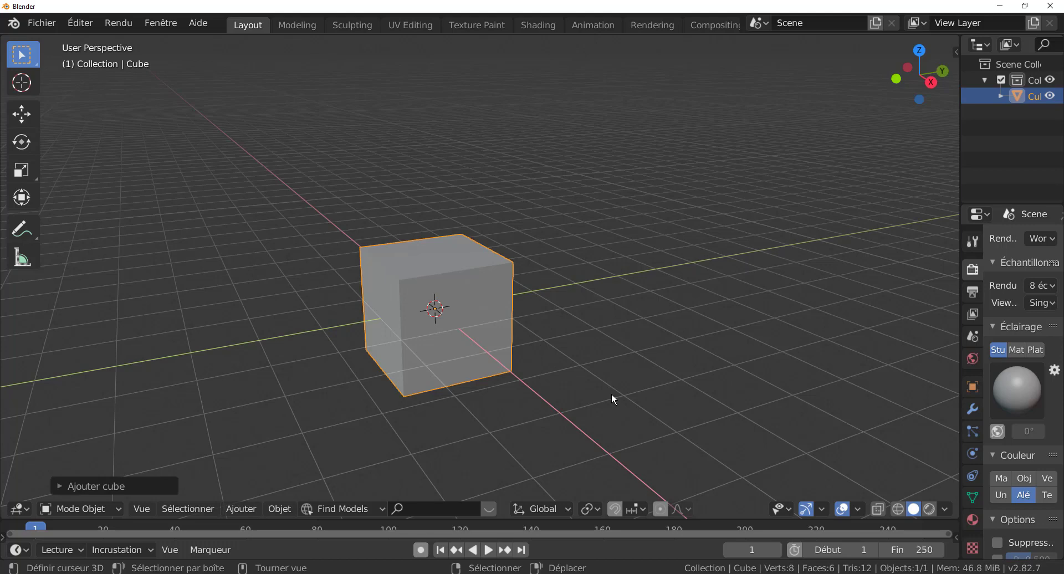
key("s")
key("y")
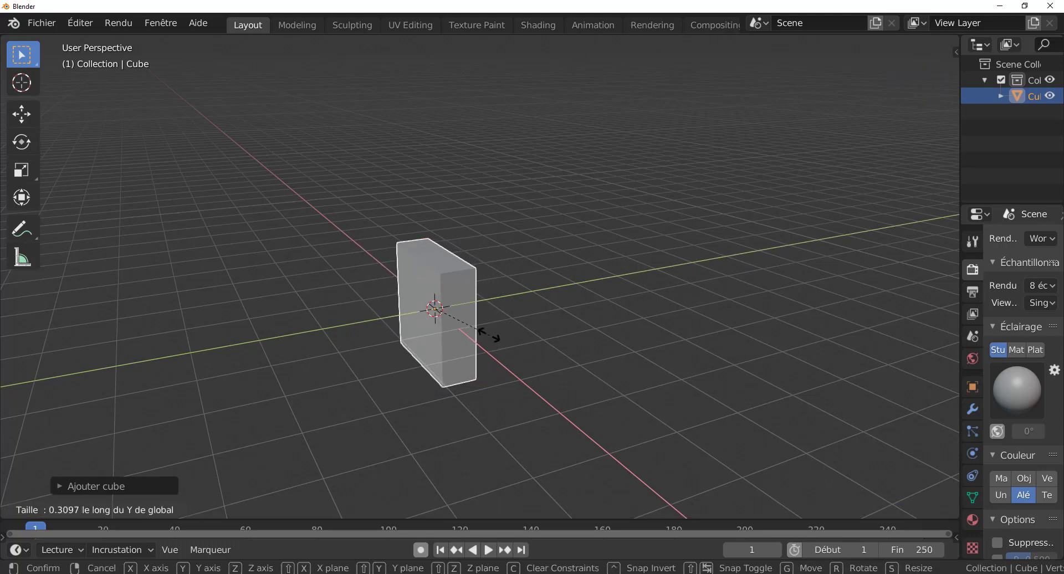
left_click(505, 370)
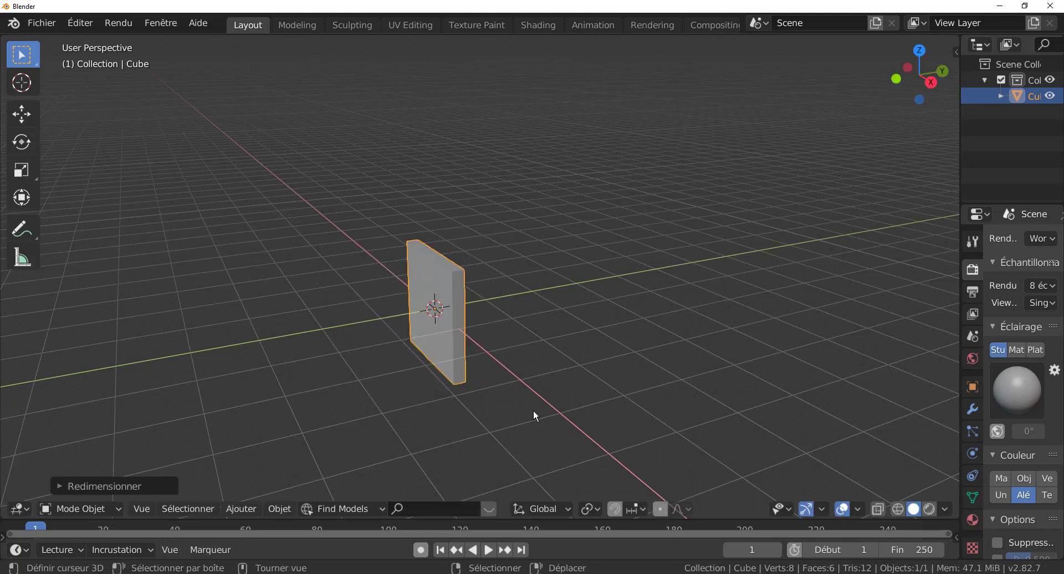
key("s")
key("y")
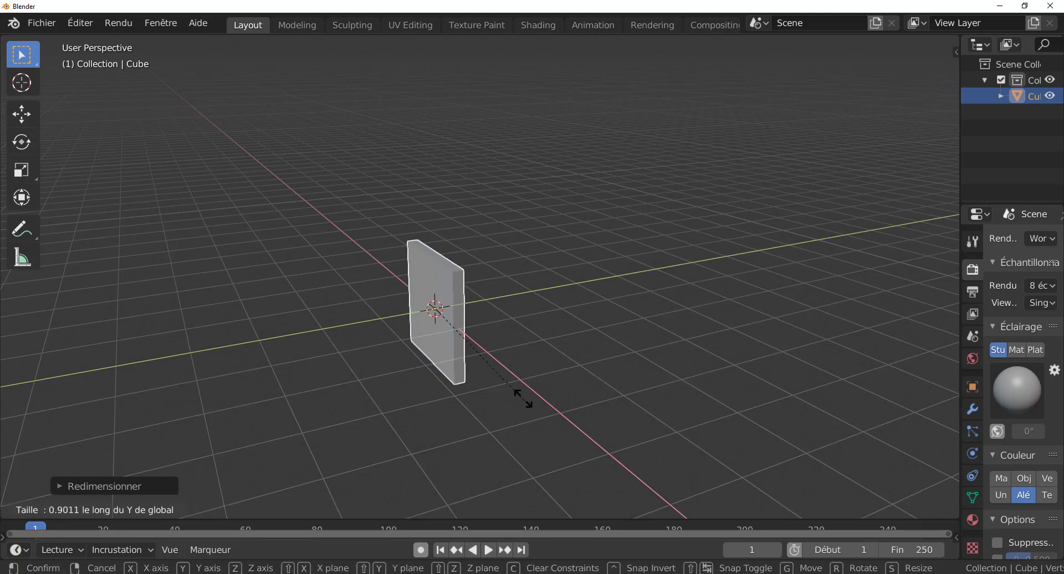
left_click(510, 374)
Step: Scale the plate along the X axis to about half its width
middle_click_drag(493, 371, 586, 363)
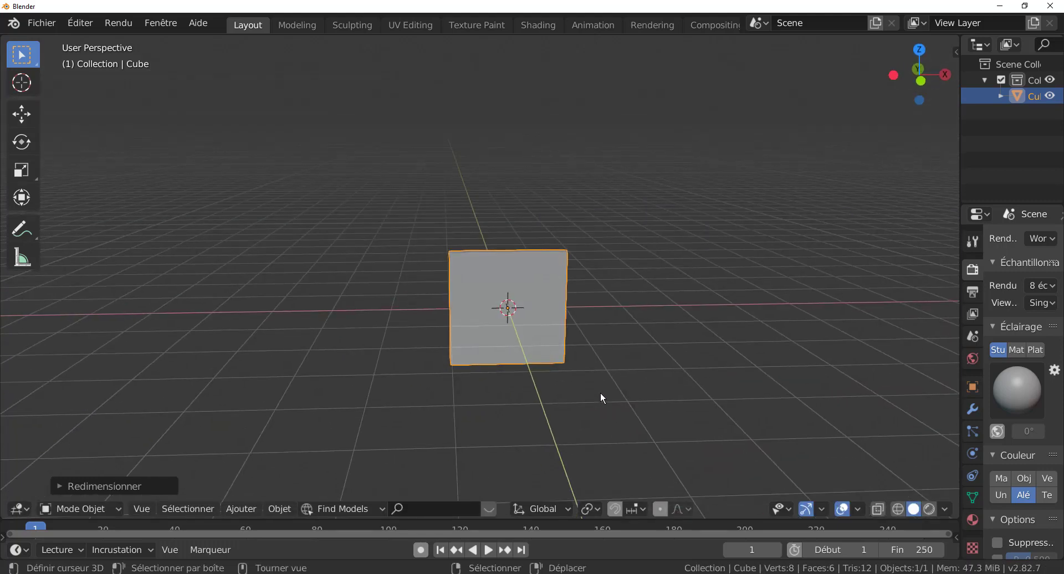
key("s")
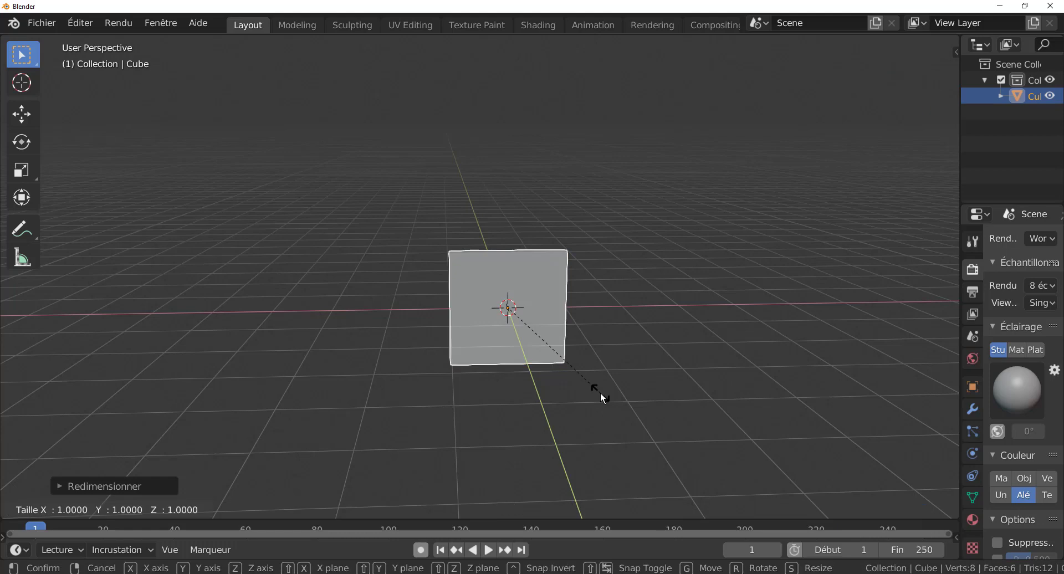
key("x")
left_click(542, 347)
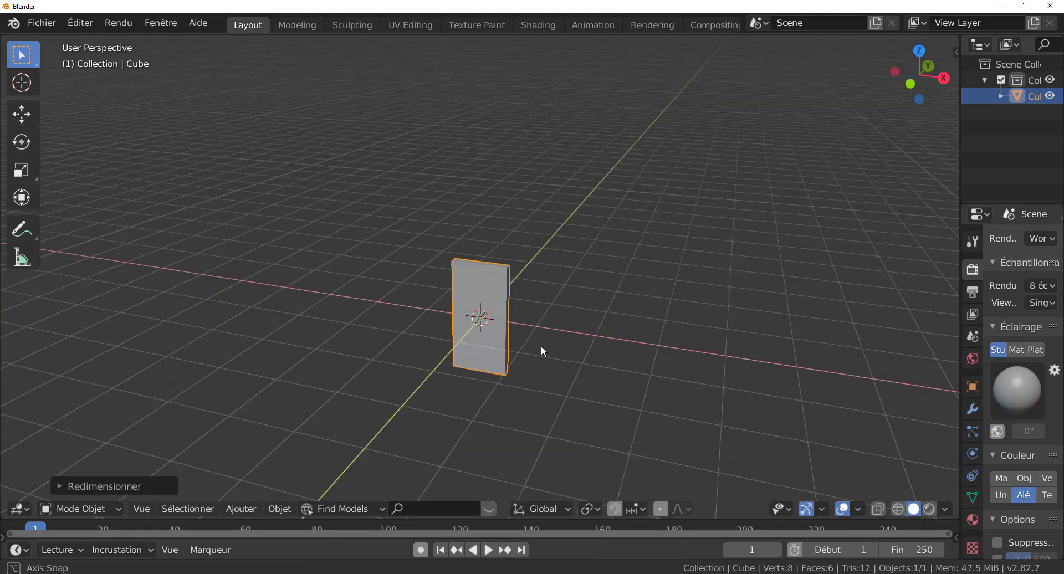
key("s")
key("z")
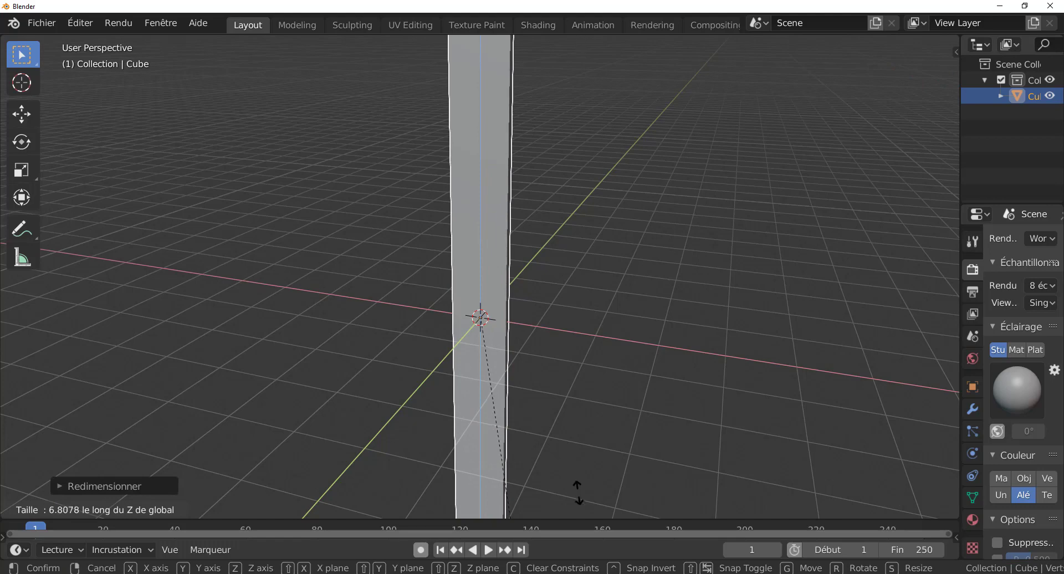
left_click(543, 326)
Step: Scale the plate along the Z axis to about twice its height
key("s")
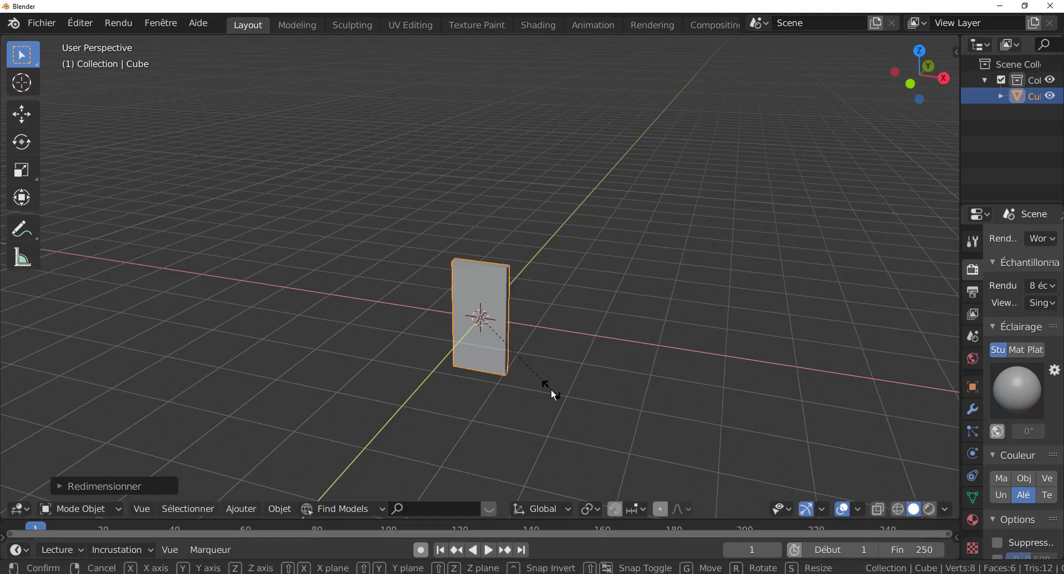
key("z")
left_click(665, 437)
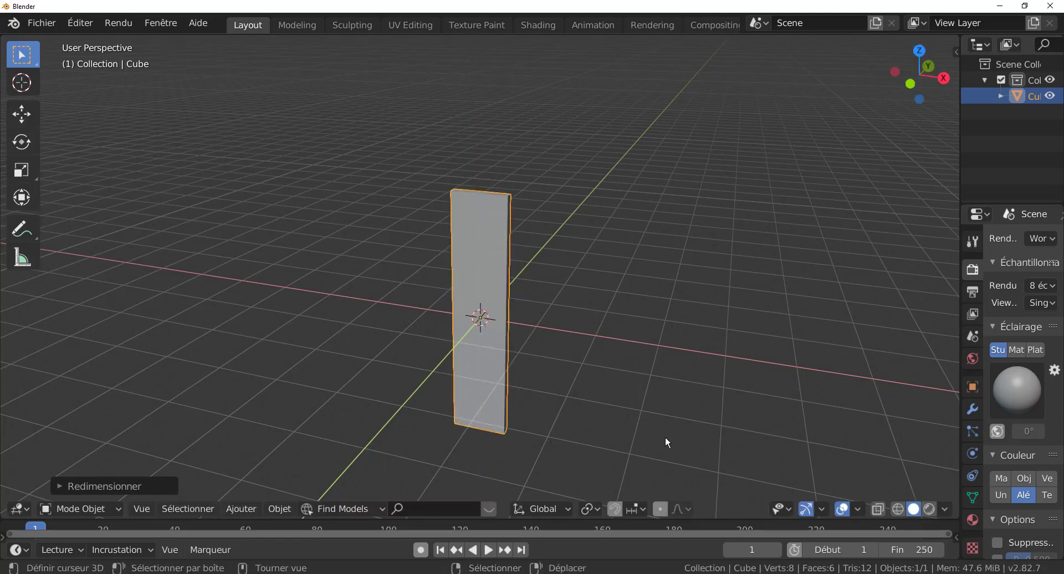
Step: Select the plate's top end face in Edit Mode and place the 3D cursor just beside it on the positive Y side, using the right orthographic view
middle_click_drag(665, 437, 561, 425)
key("Tab")
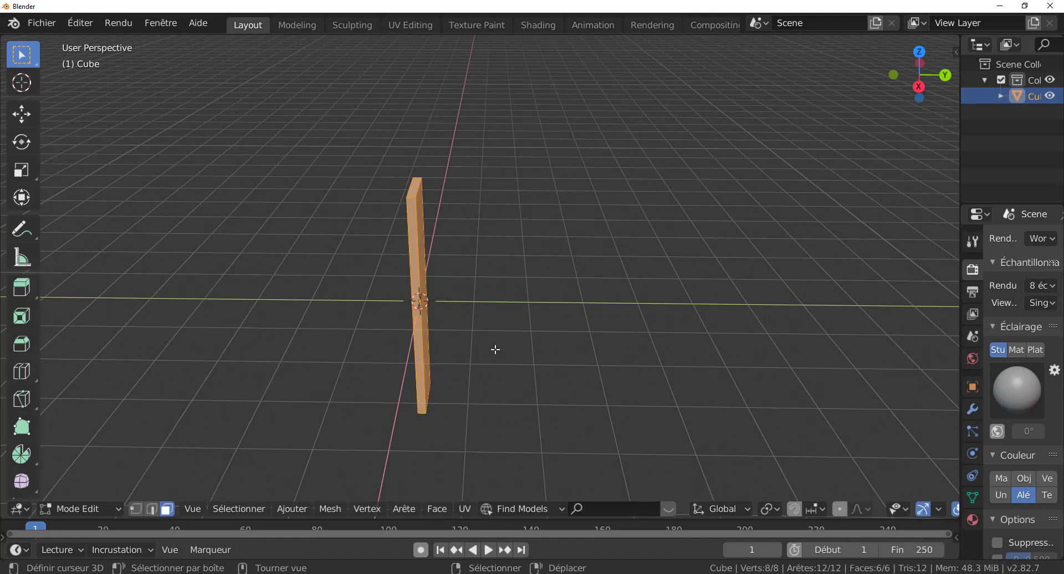
left_click(414, 183)
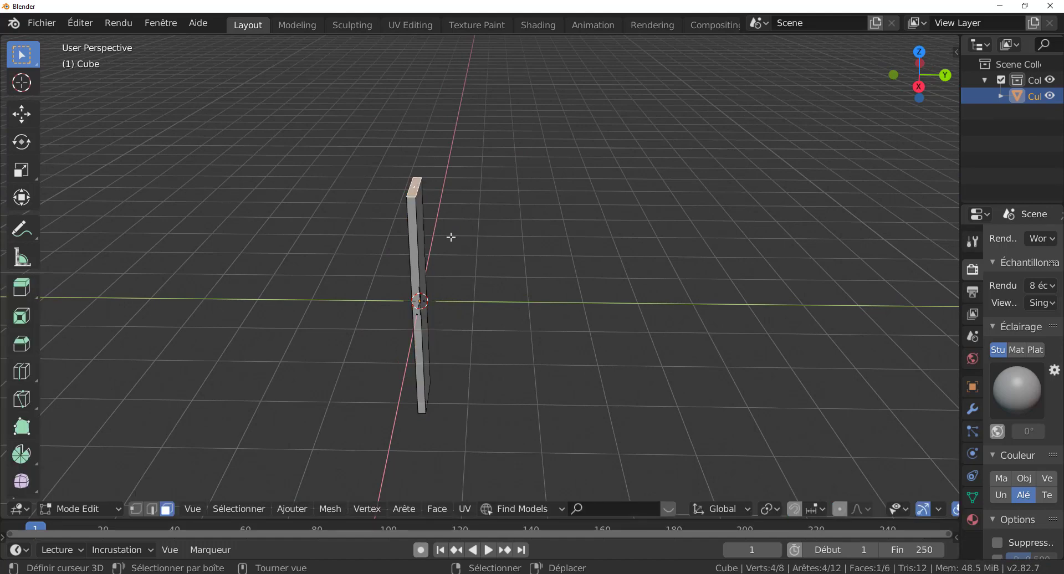
key("KP_3")
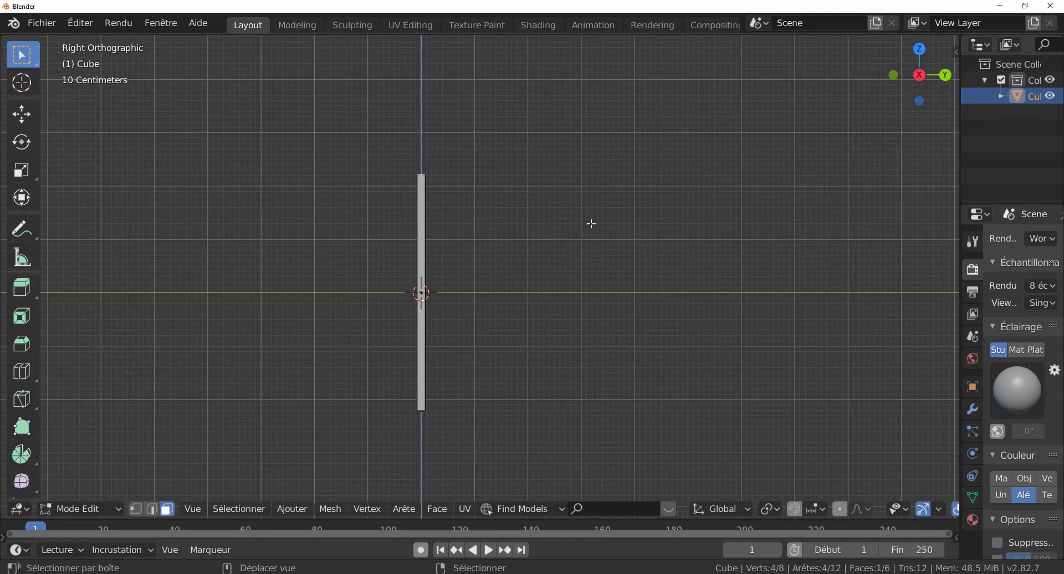
middle_click_drag(589, 223, 642, 294, "shift")
scroll(554, 294, "up", 3)
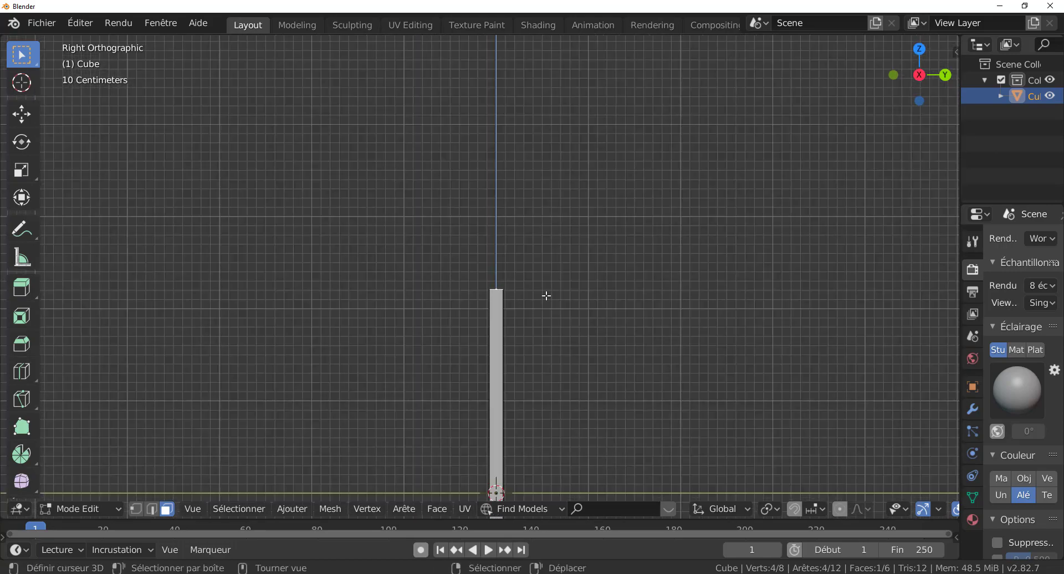
left_click(21, 455)
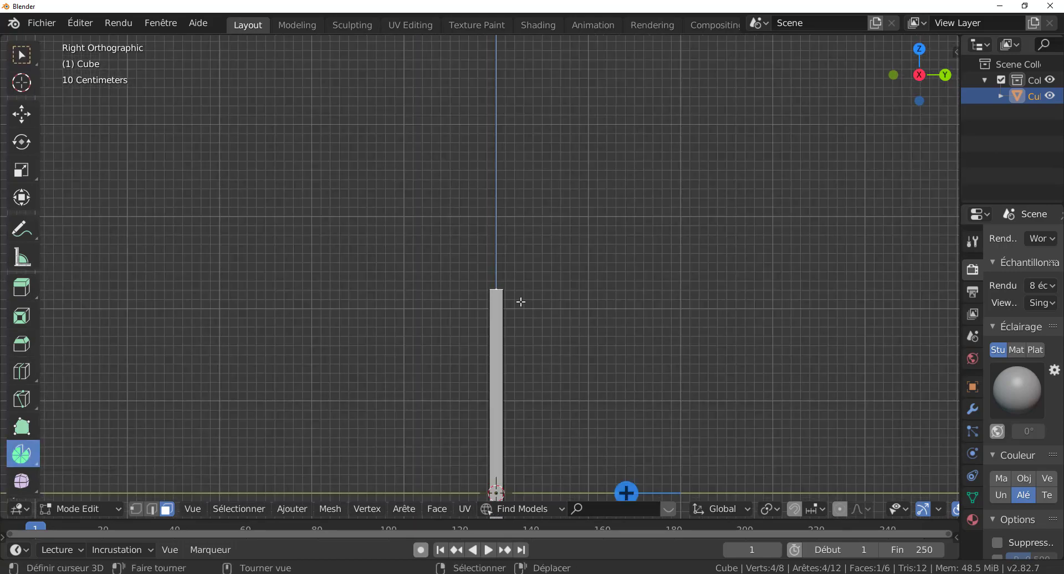
scroll(521, 302, "up", 2)
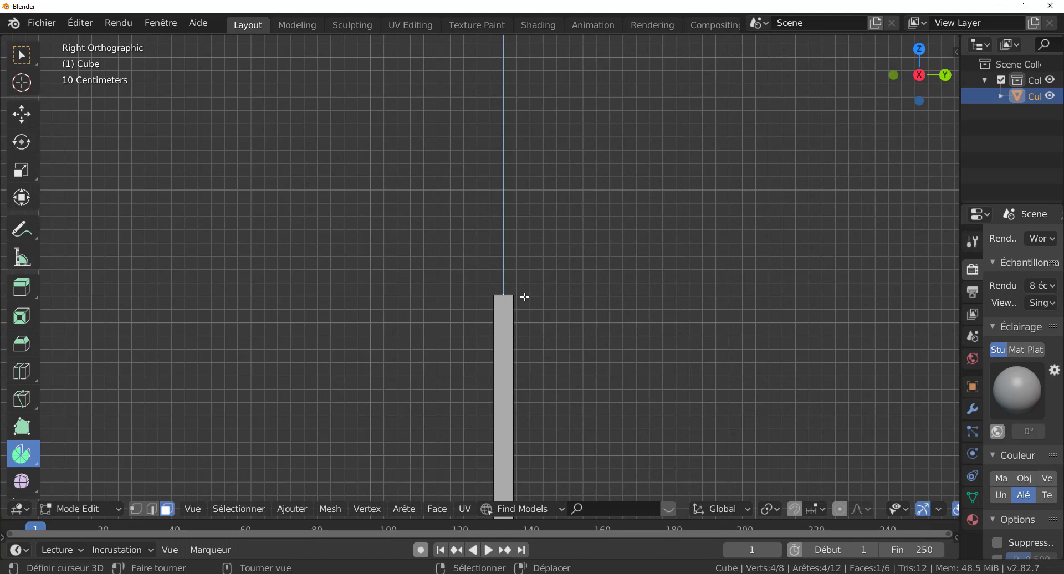
right_click(525, 297, "shift")
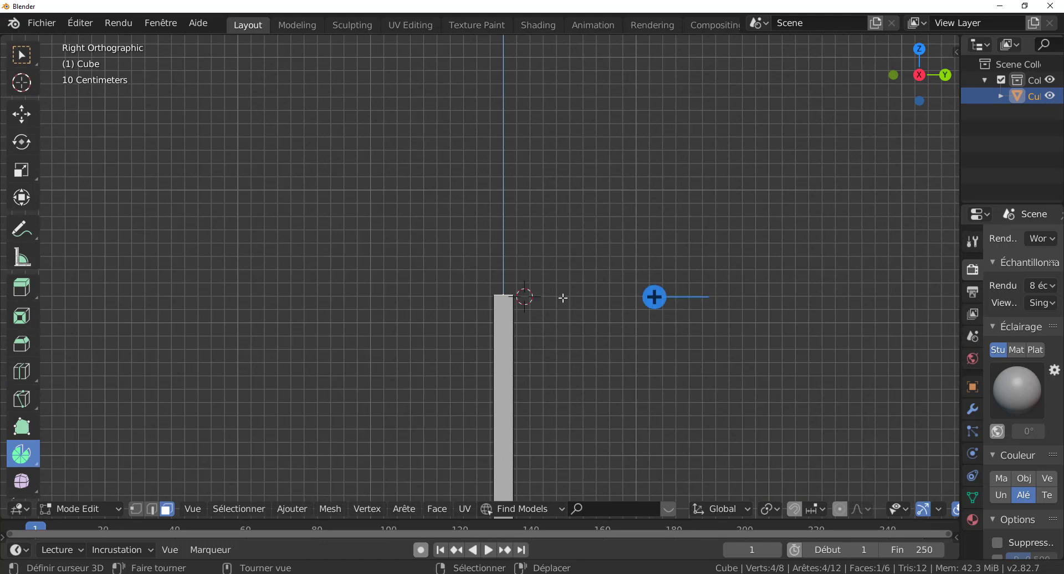
Step: Spin the top face about 180° around the 3D cursor to form a rounded hook, and return to Object Mode
left_click_drag(564, 302, 398, 283)
scroll(551, 371, "up", 3)
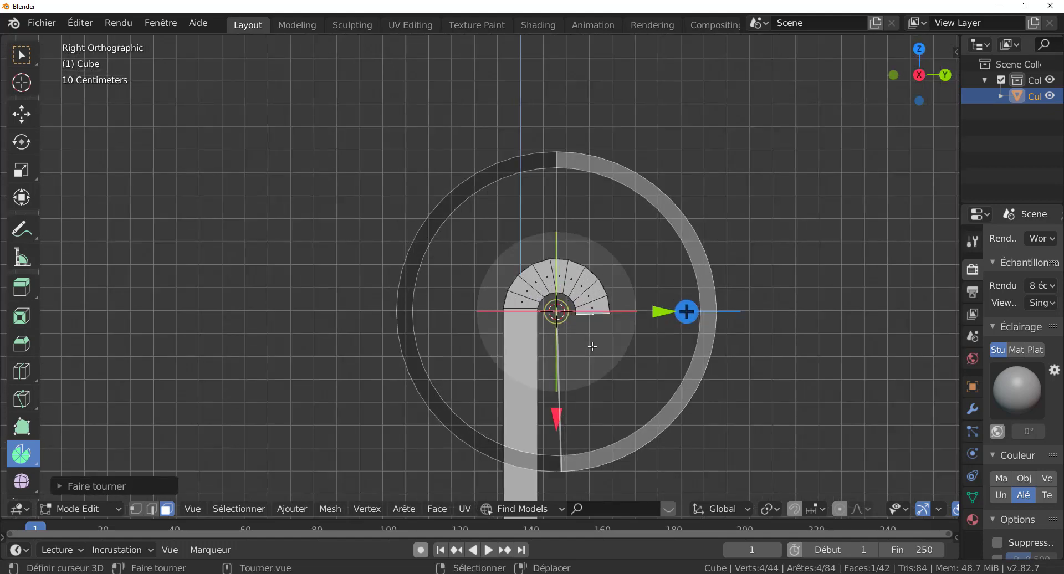
scroll(592, 347, "down", 3)
left_click(690, 401)
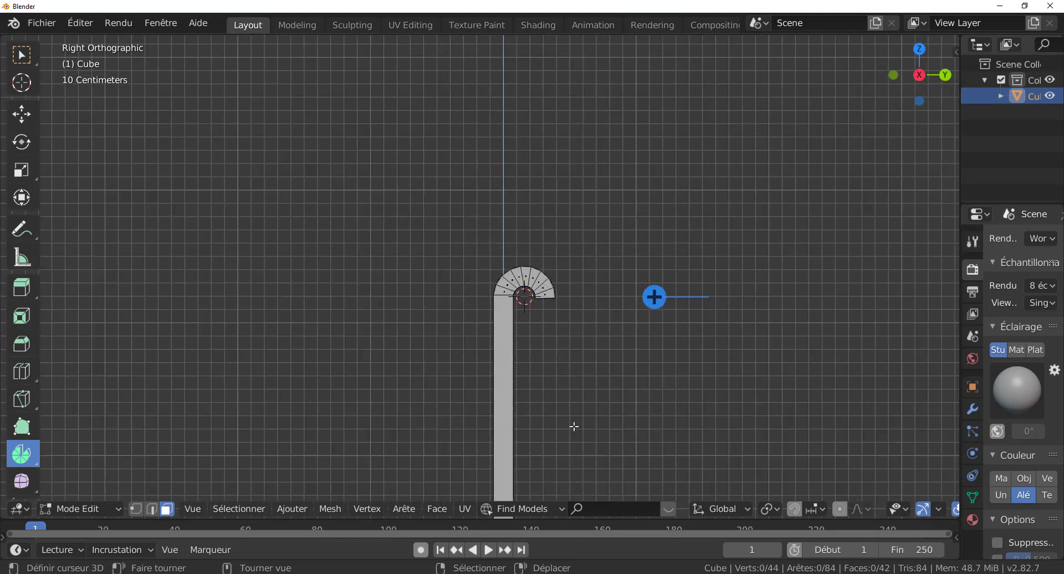
middle_click_drag(574, 427, 611, 417)
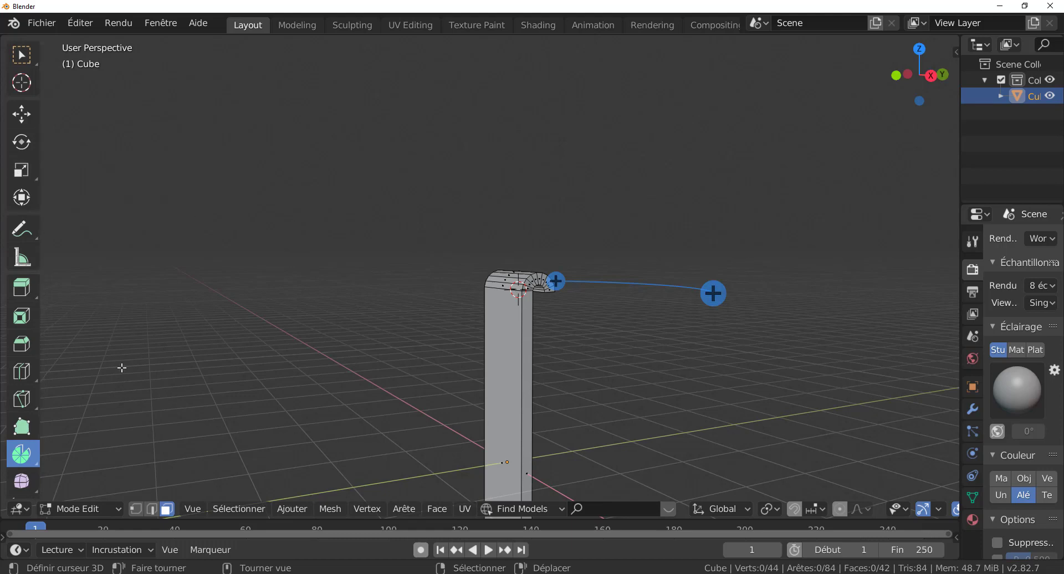
key("Tab")
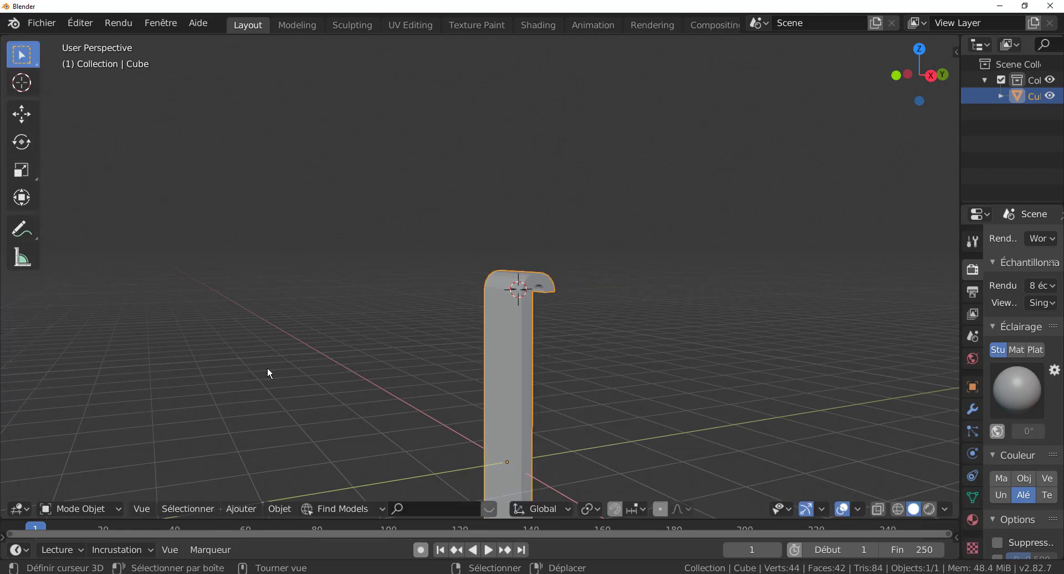
Step: Add a mesh cylinder at the 3D cursor and rotate it 90° around the X axis
left_click(234, 508)
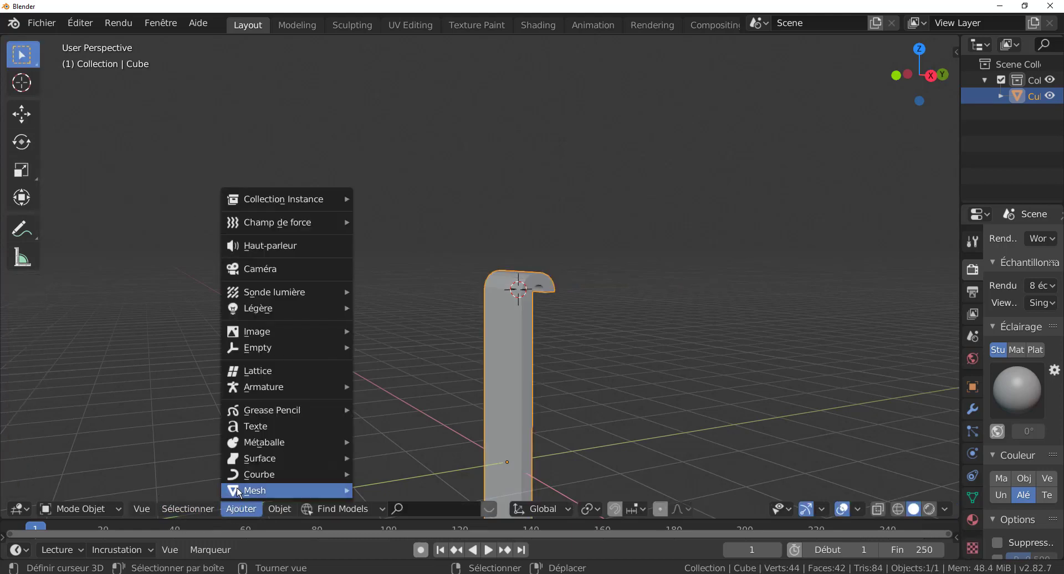
mouse_move(241, 491)
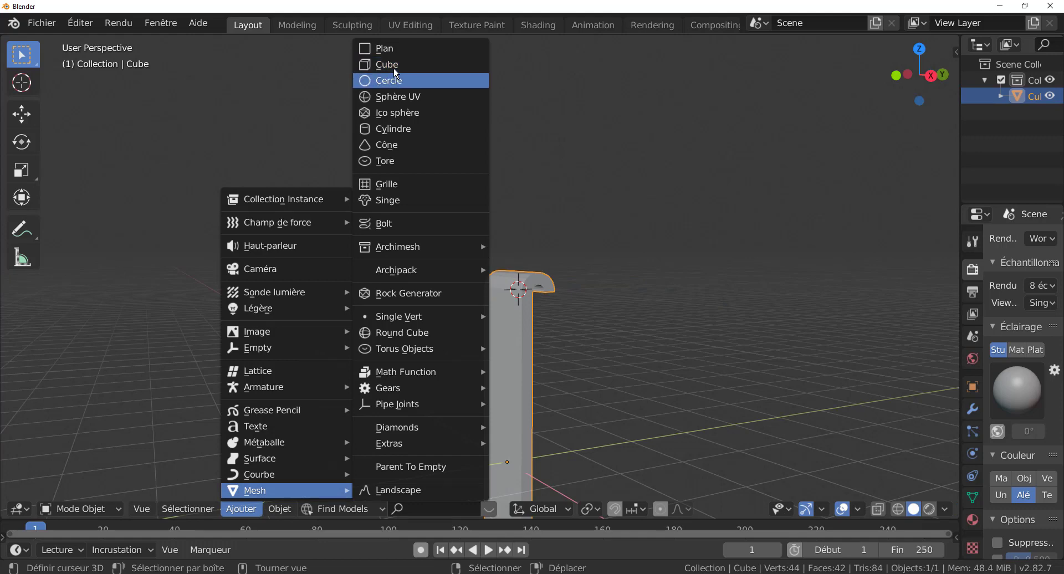
left_click(388, 130)
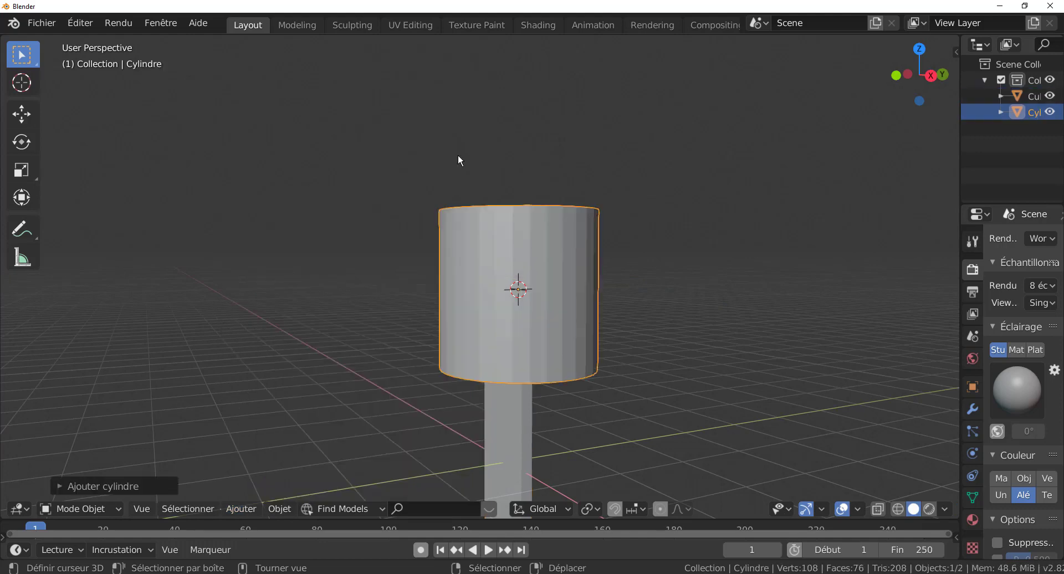
type("rx")
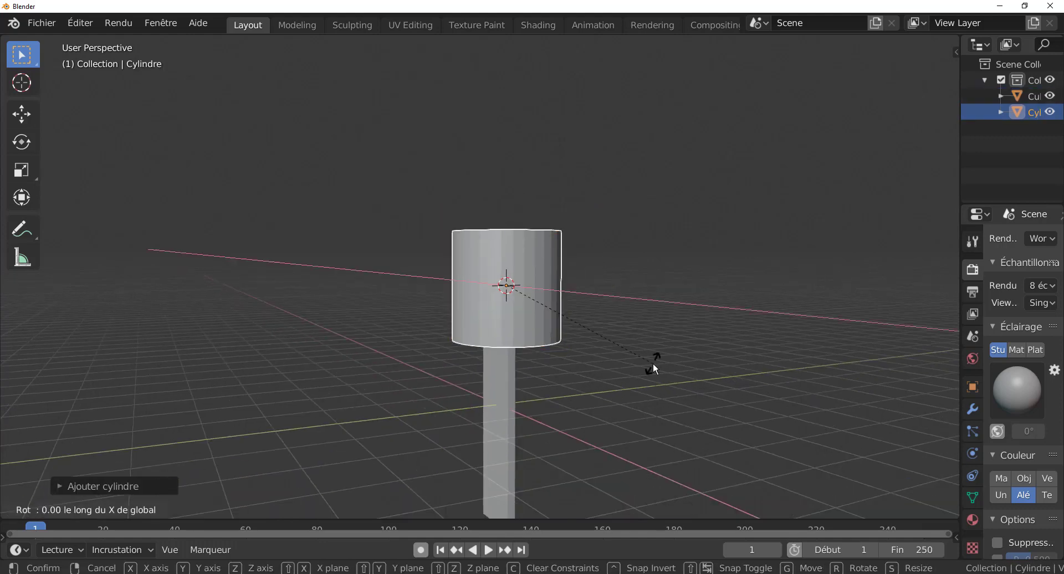
type("90")
key("Return")
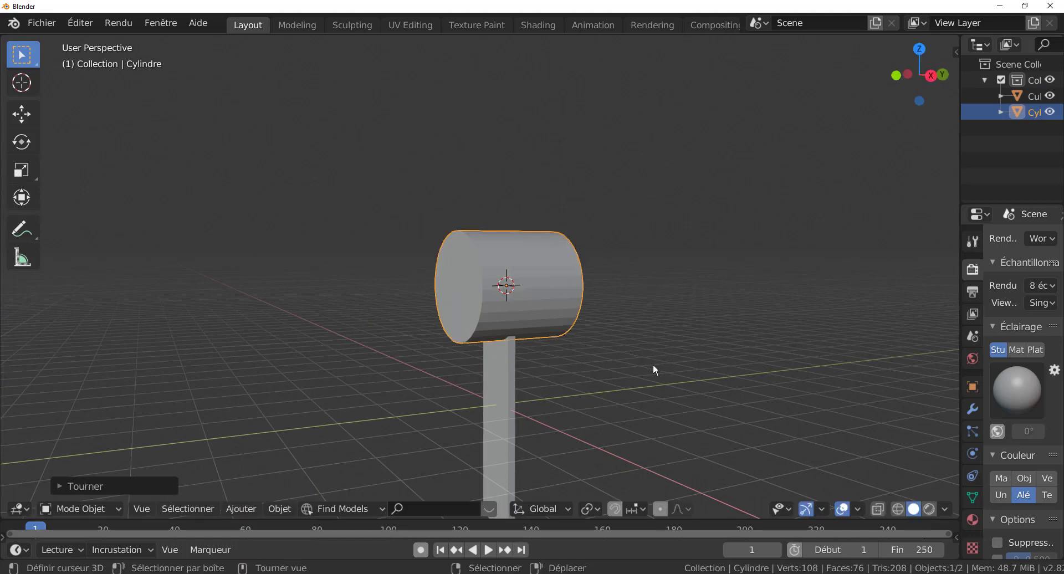
Step: Scale the cylinder down along the Y axis into a thin wheel disc, slimmer than the plate's hook opening
key("s")
key("y")
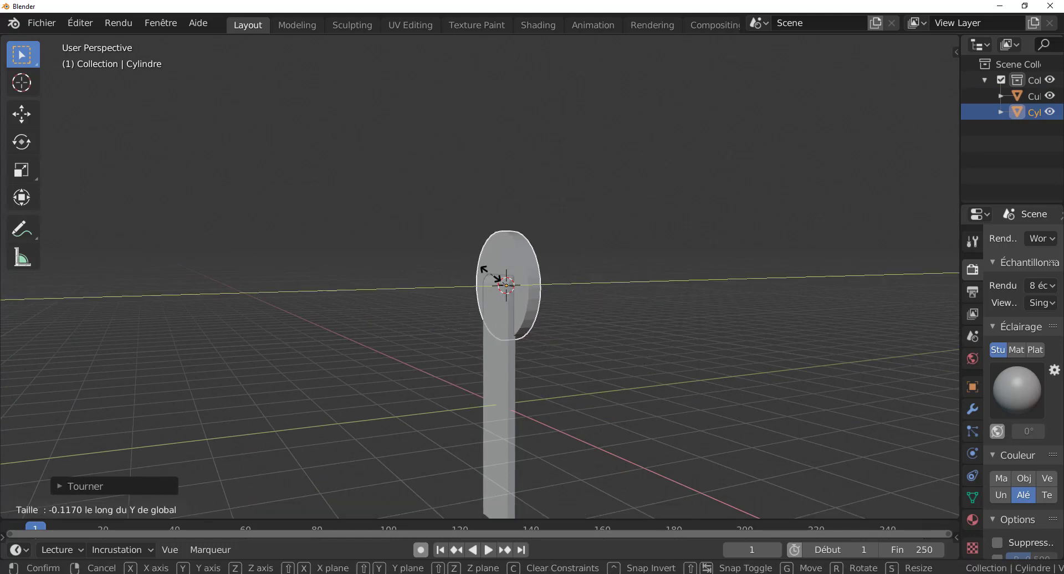
left_click(519, 312)
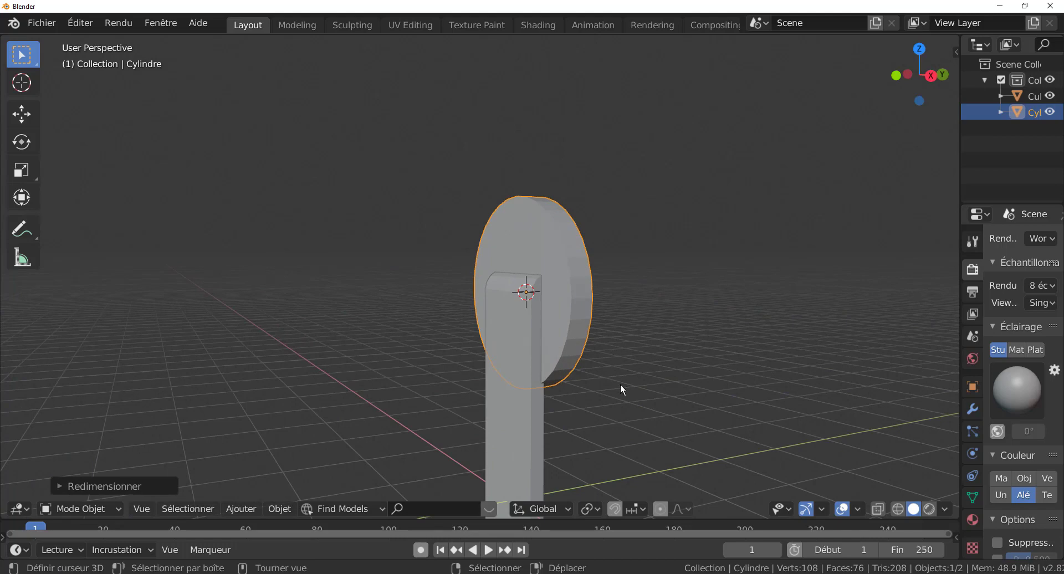
key("s")
key("y")
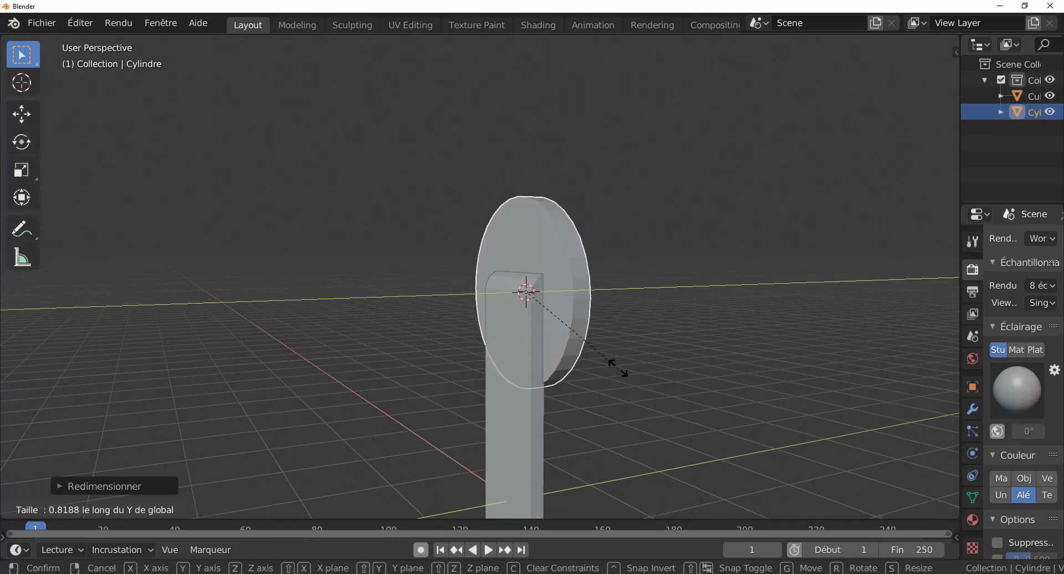
left_click(571, 312)
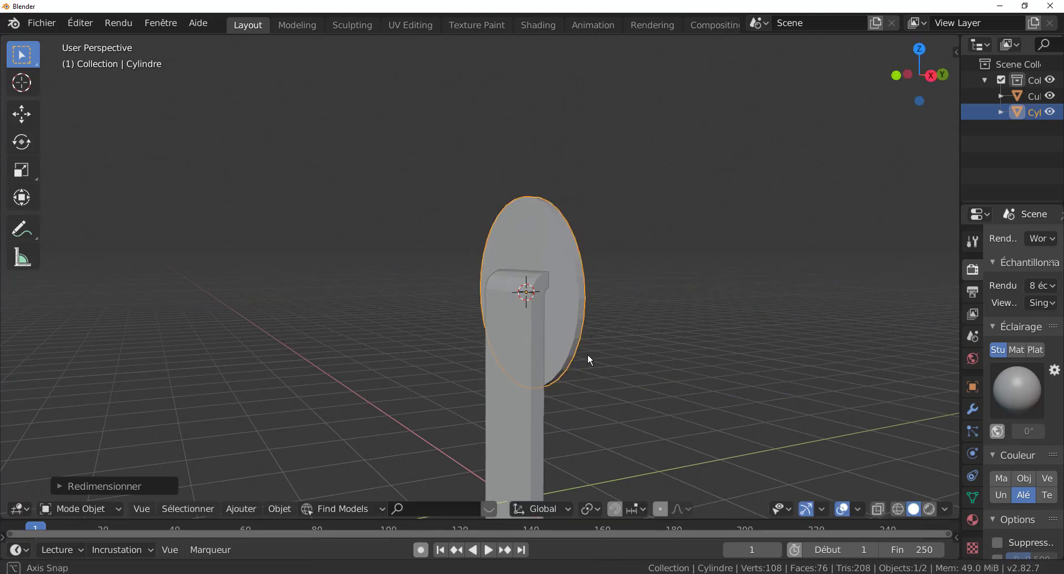
Step: Select both circular faces of the wheel in Edit Mode and inset them to leave a narrow rim
mouse_move(588, 353)
middle_mouse_down()
mouse_move(532, 361)
mouse_move(587, 360)
middle_mouse_up()
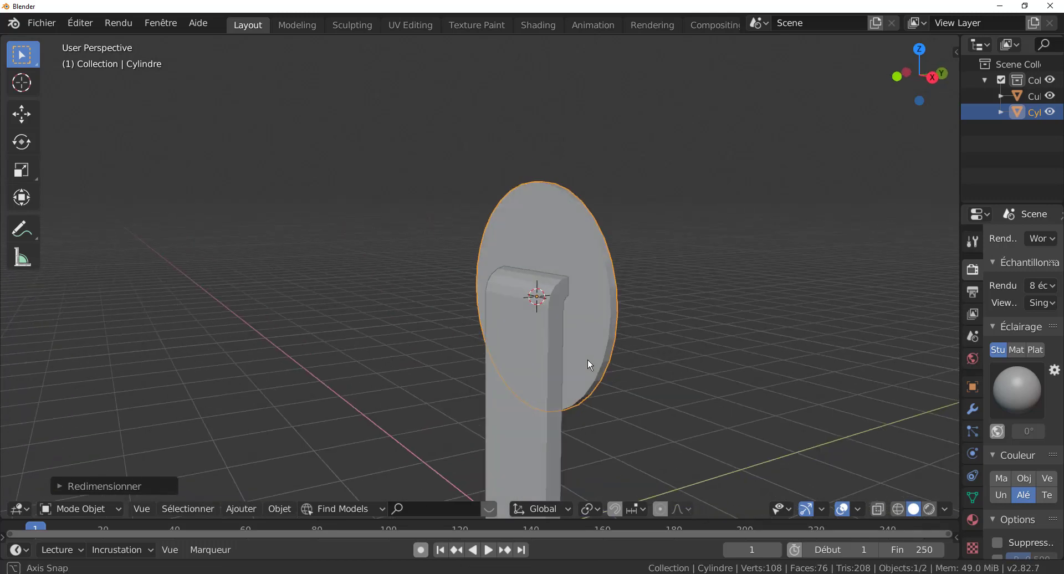
key("Tab")
middle_click_drag(662, 349, 562, 348)
left_click(523, 382, "shift")
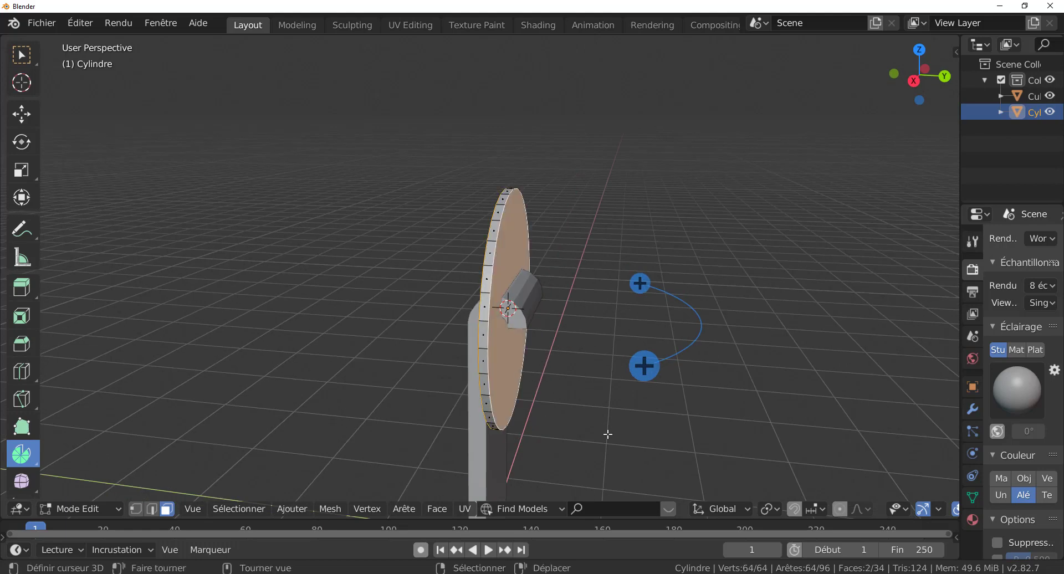
key("i")
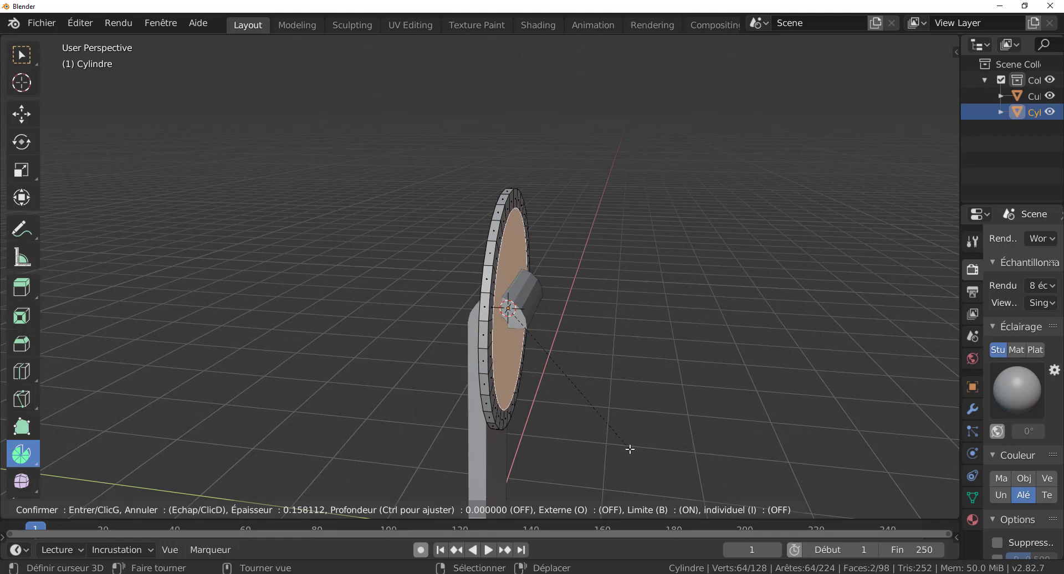
left_click(627, 418)
middle_click_drag(626, 418, 691, 419)
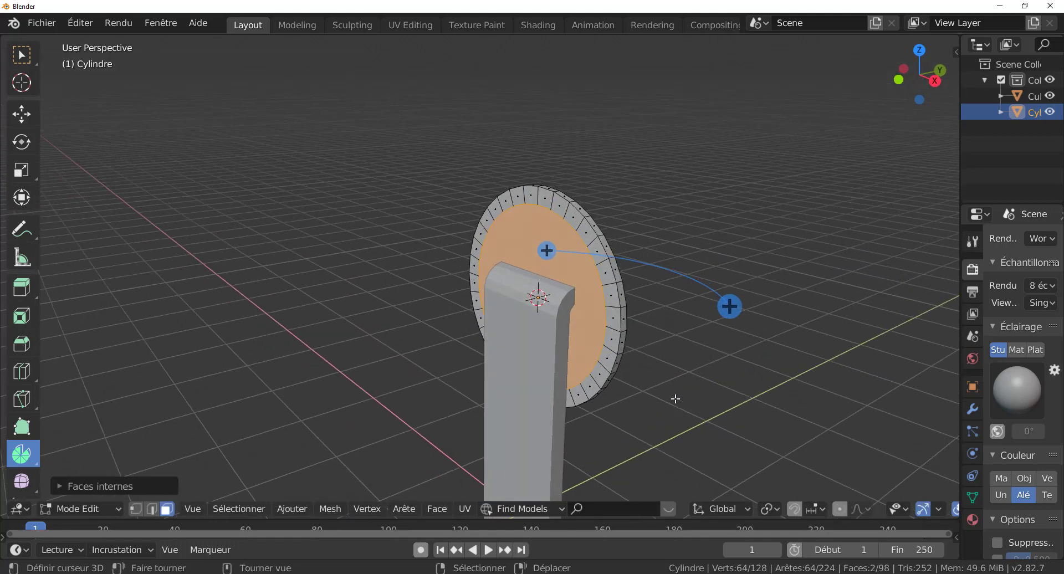
Step: Extrude the two inset faces in place and scale them inward along the Y axis to recess both wheel sides
key("e")
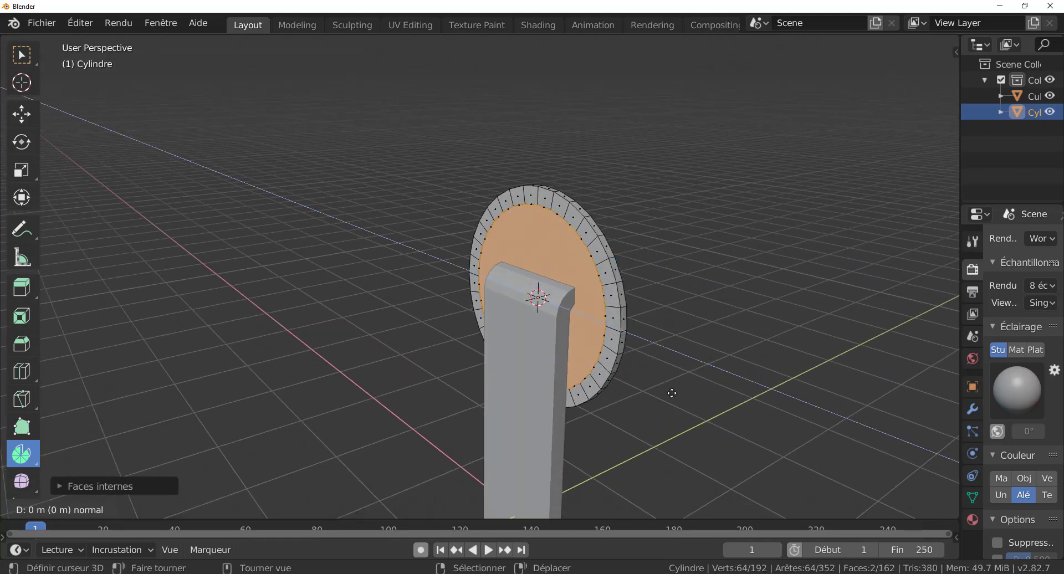
right_click(672, 393)
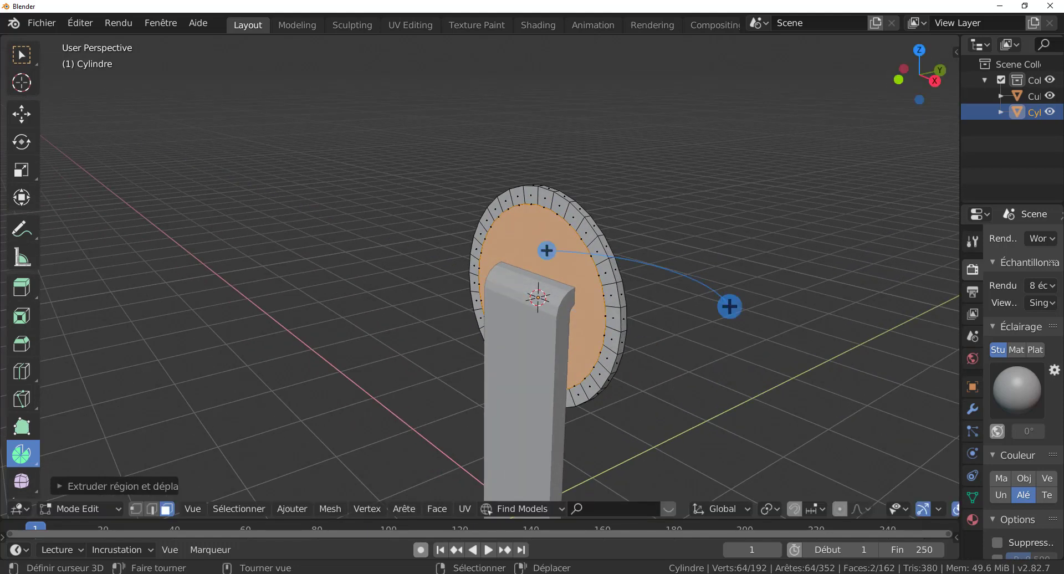
left_click(22, 169)
middle_click_drag(667, 302, 651, 309)
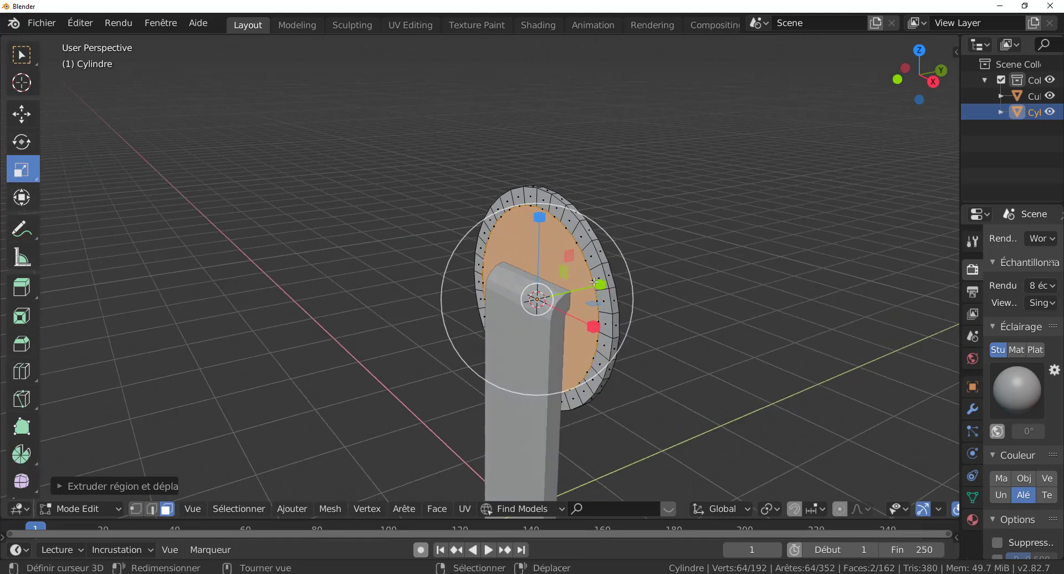
left_click_drag(598, 284, 537, 294)
middle_click_drag(702, 334, 684, 358)
Step: Extrude a single rim face on the wheel's side slightly outward, about 0.04 m, and return to Object Mode
left_click(563, 211)
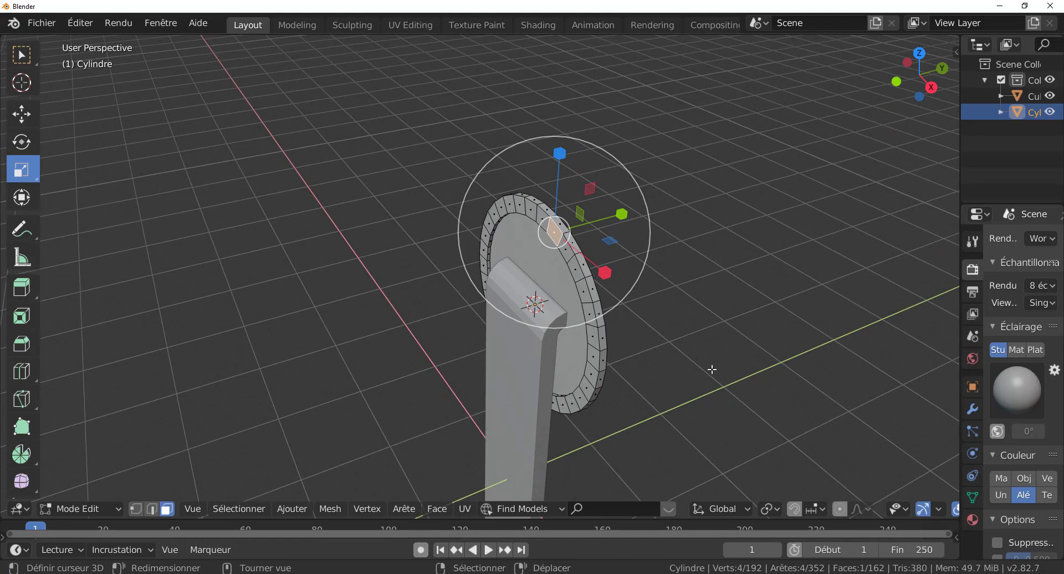
key("e")
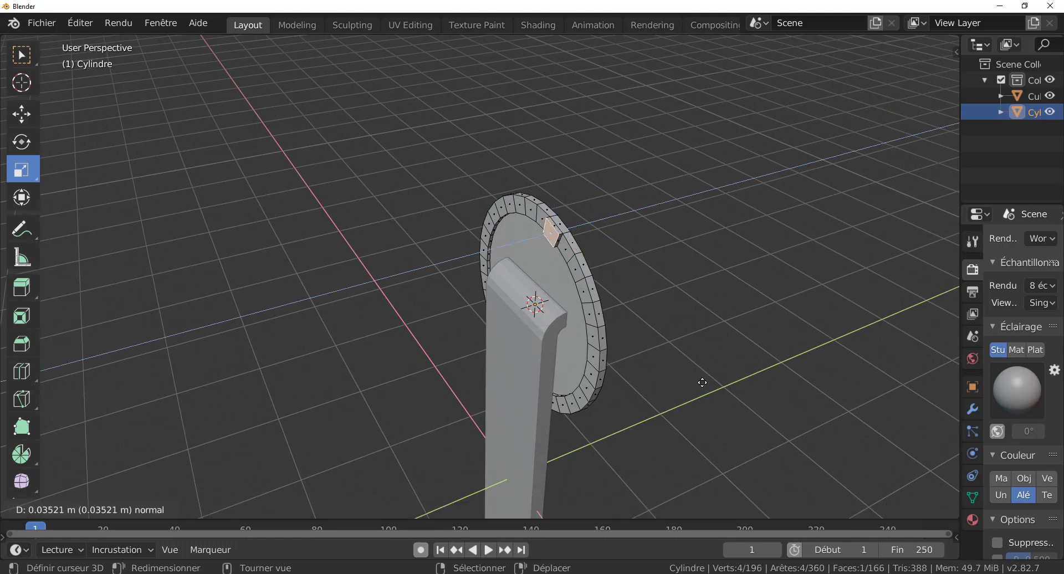
left_click(704, 377)
key("Tab")
scroll(624, 355, "down", 2)
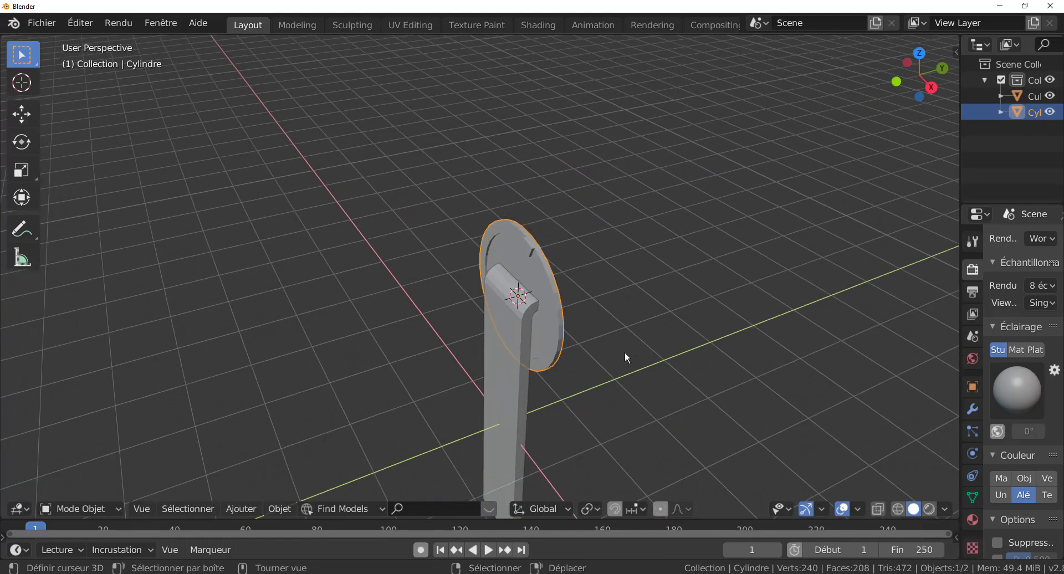
Step: Move the wheel down about 0.66 m along the Z axis in the front orthographic view, so it sits below the hook
key("KP_1")
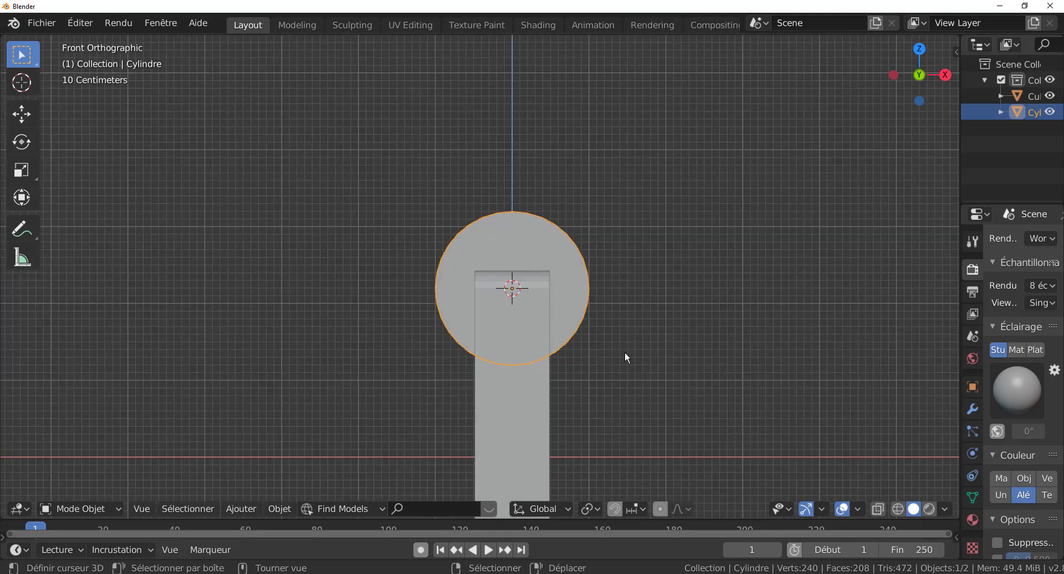
middle_click_drag(632, 360, 634, 304, "shift")
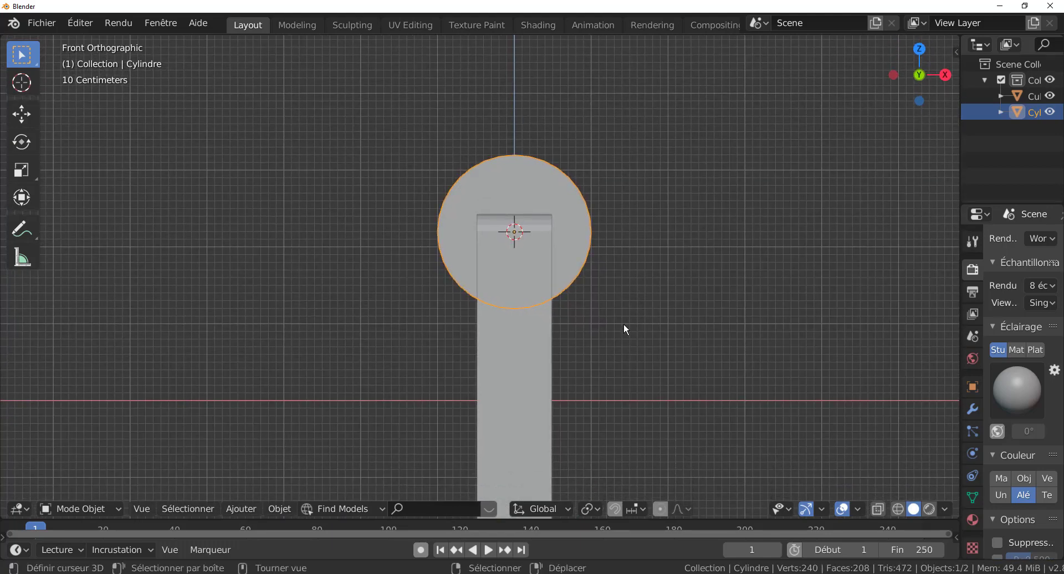
key("g")
key("z")
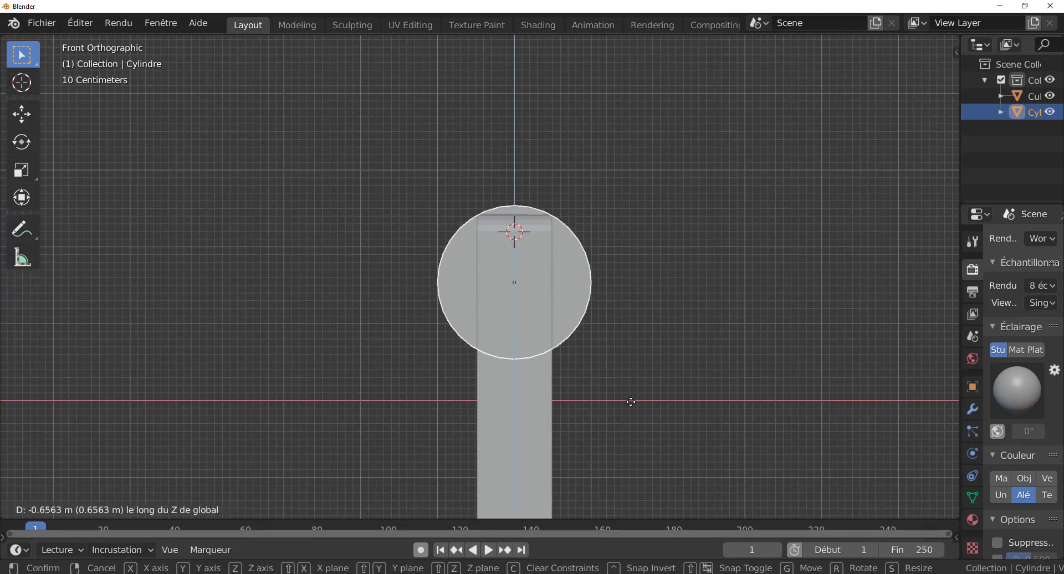
left_click(610, 403)
Step: Switch the viewport to rendered shading to display the wheel and plate
middle_click_drag(605, 404, 661, 349)
key("Tab")
key("Tab")
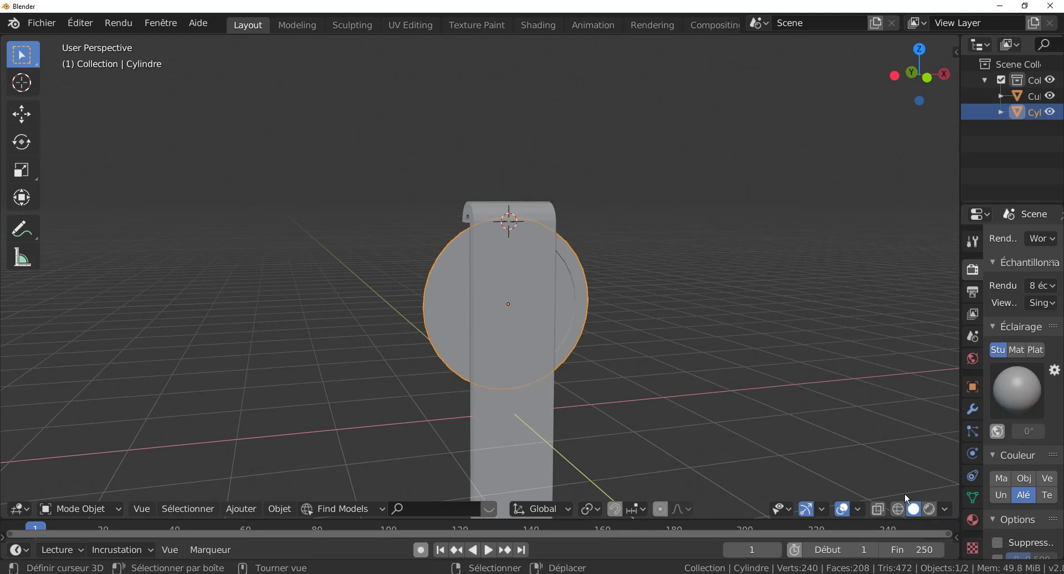
left_click(929, 508)
mouse_move(739, 385)
middle_mouse_down()
mouse_move(617, 387)
mouse_move(546, 368)
mouse_move(627, 397)
mouse_move(617, 393)
middle_mouse_up()
Step: Duplicate the plate and wheel together and move the copies about 7.6 m along the negative X axis in front view
scroll(616, 387, "down", 2)
key("KP_1")
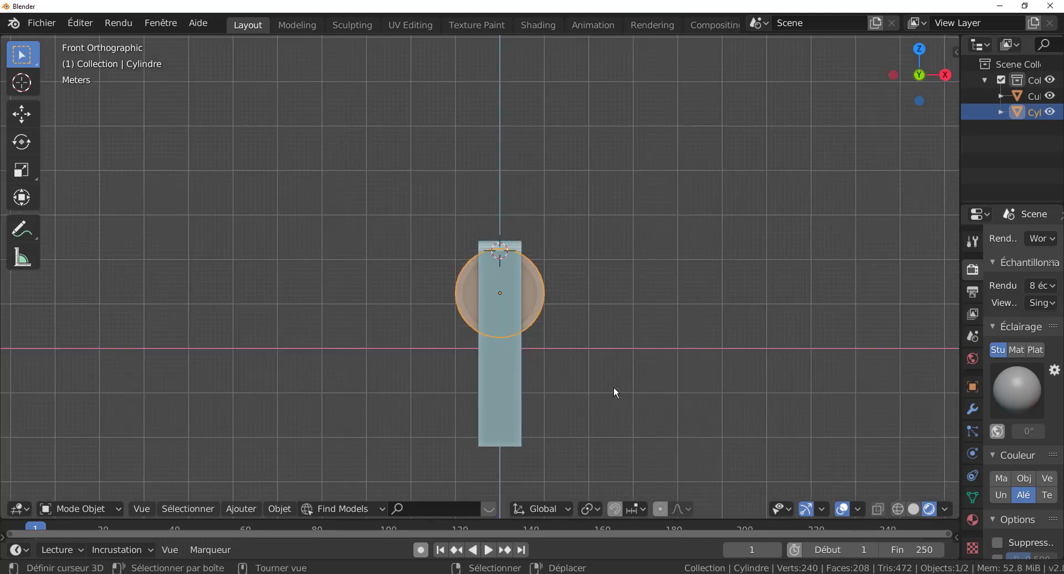
middle_click_drag(576, 347, 643, 293, "shift")
left_click(552, 315)
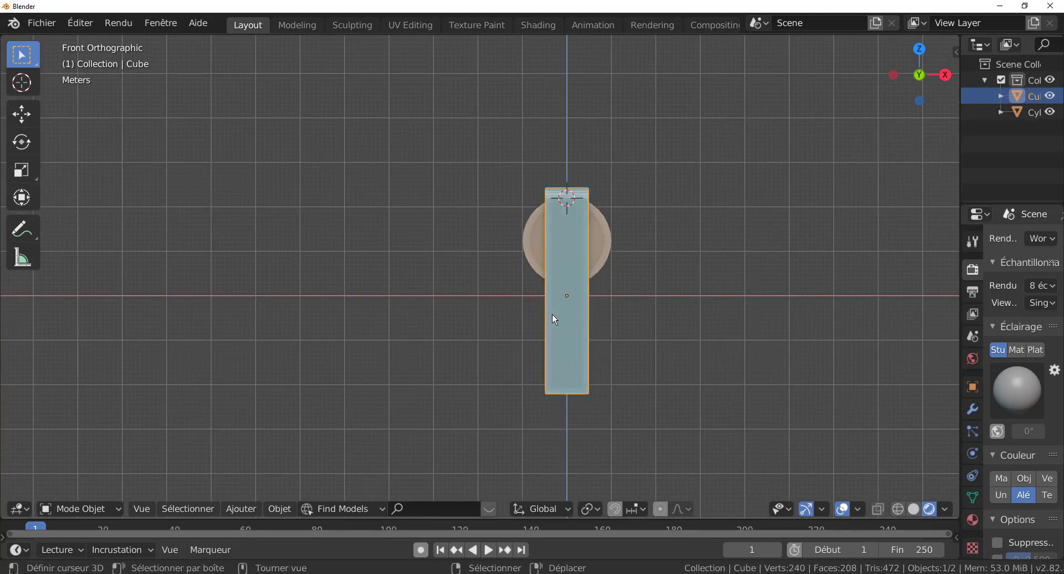
key("a")
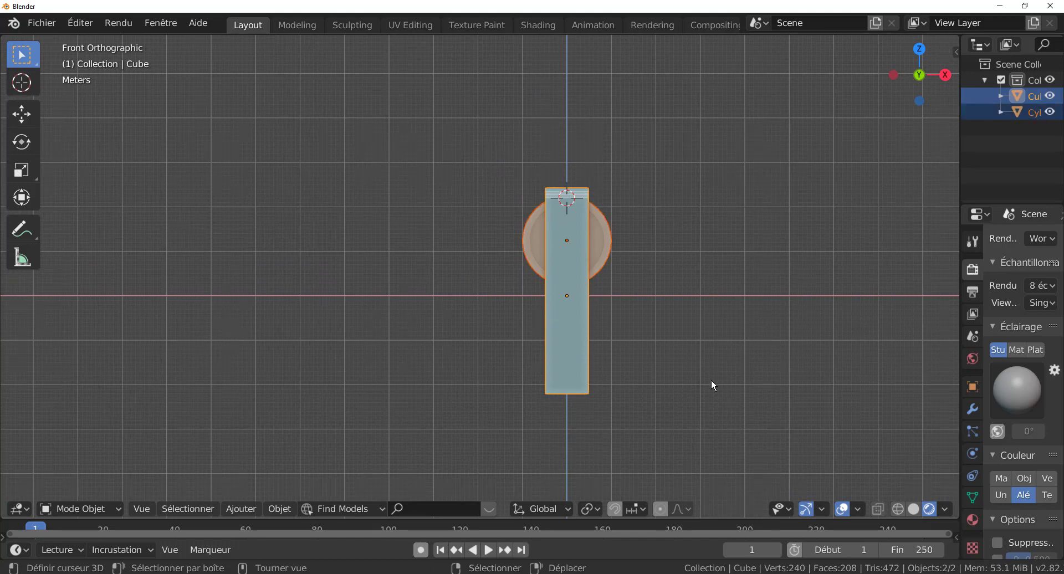
key("shift+d")
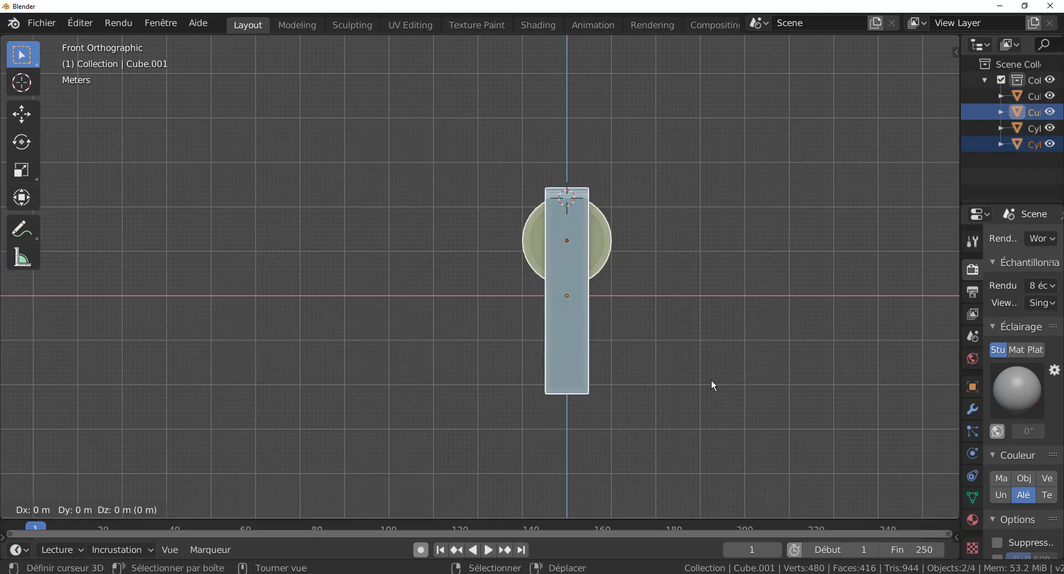
right_click(712, 381)
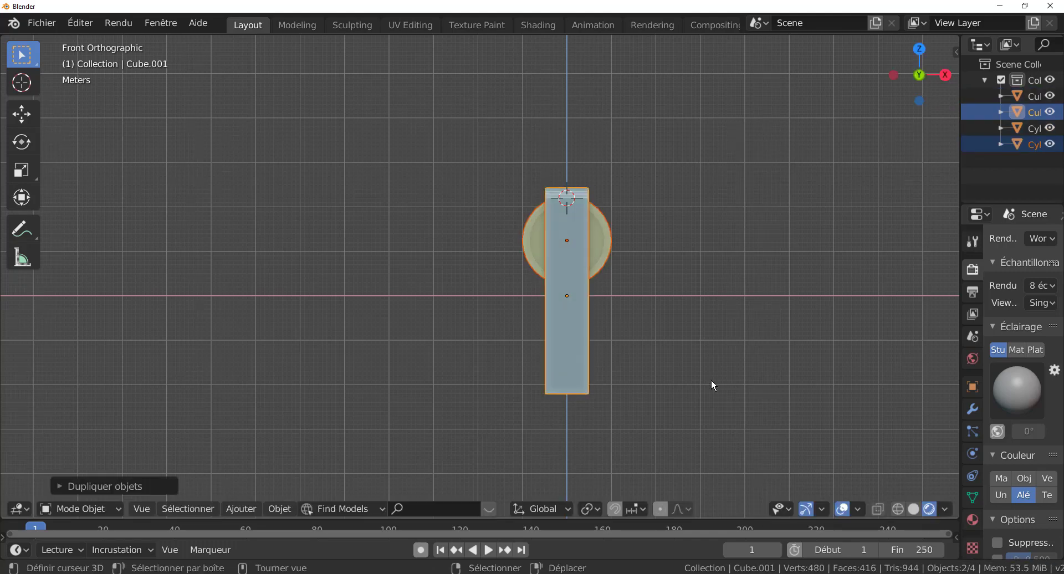
key("g")
key("x")
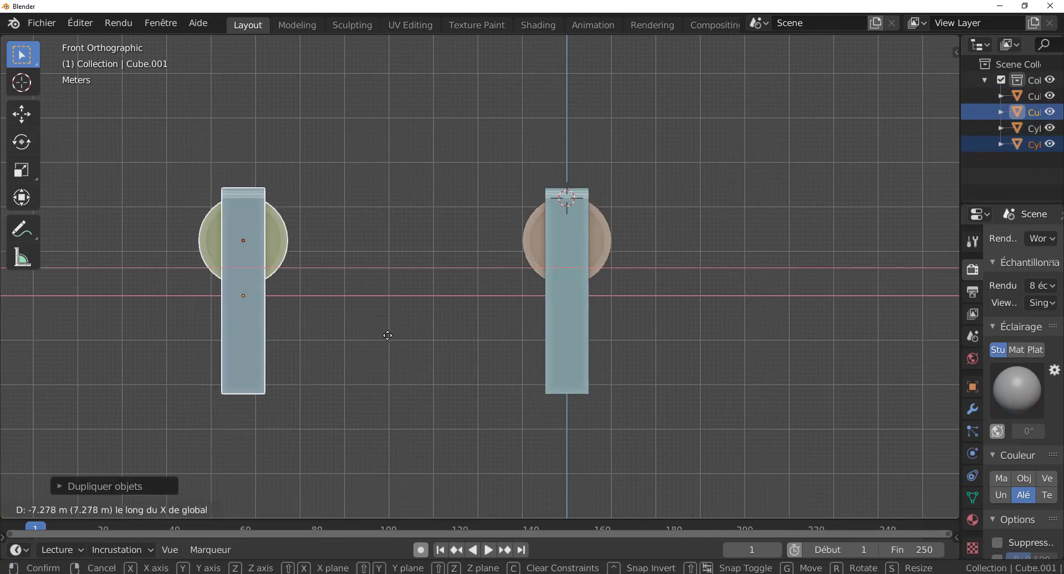
left_click(373, 335)
middle_click_drag(493, 352, 514, 352, "shift")
Step: Join the duplicated plate with the original plate into one object, keeping the original as the active object
left_click(324, 317)
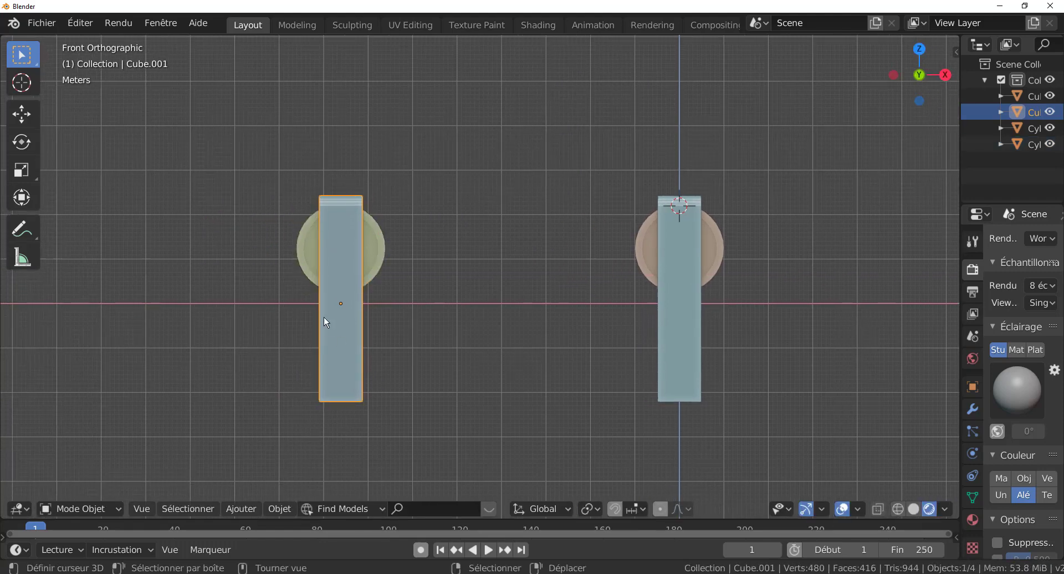
middle_click_drag(558, 415, 368, 344)
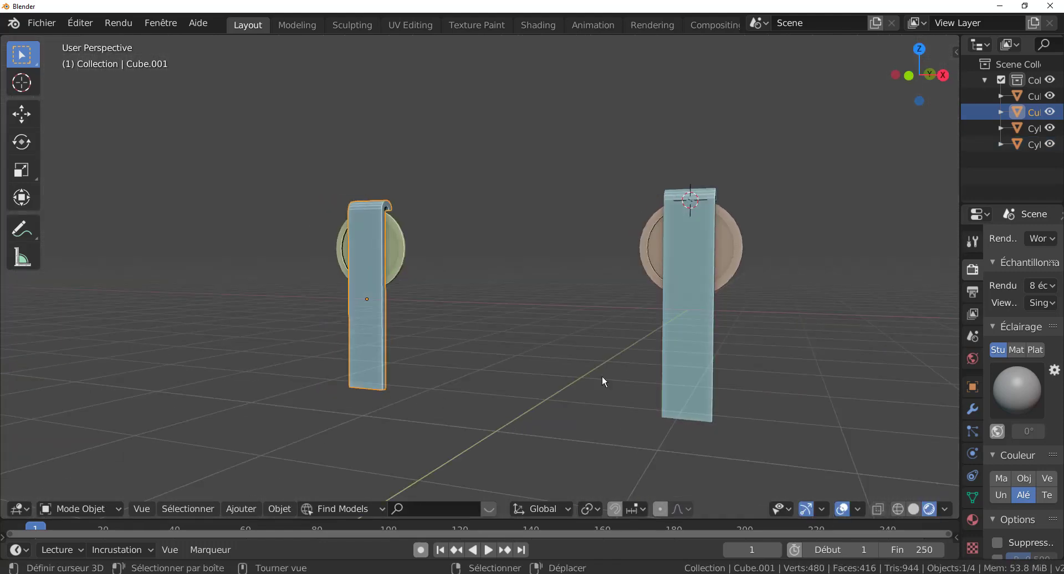
left_click(693, 350, "shift")
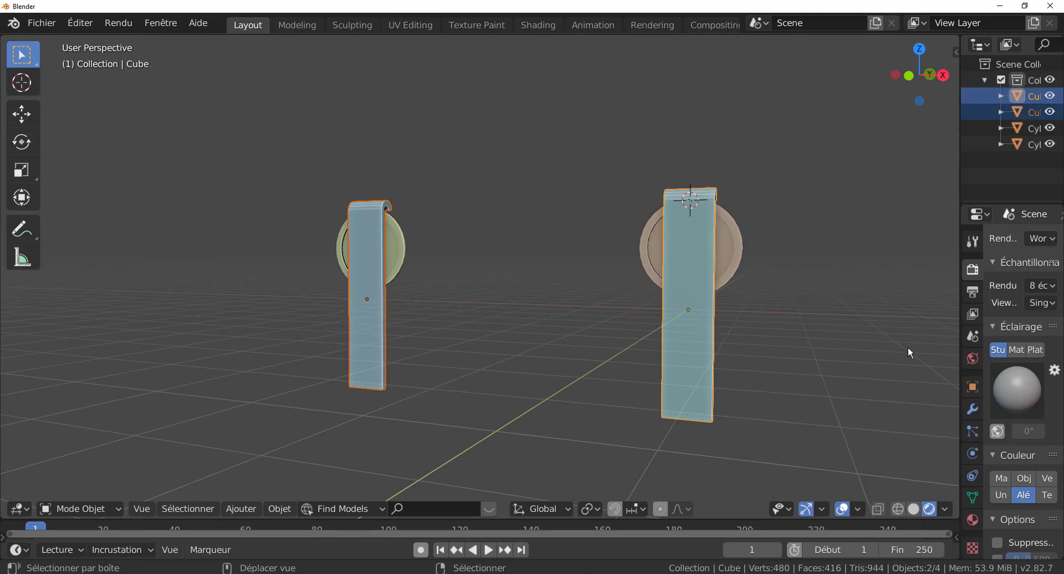
key("ctrl+j")
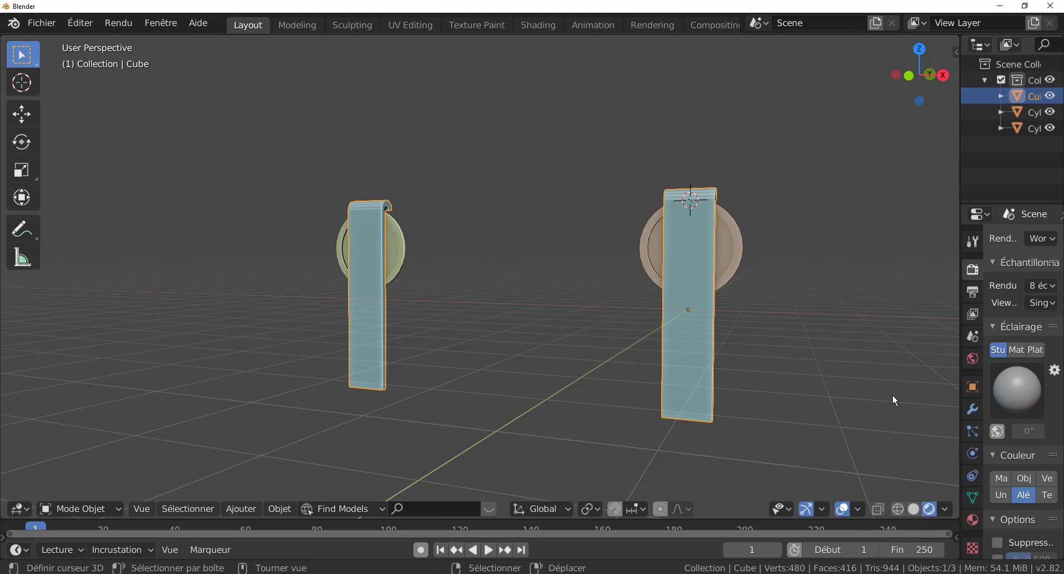
key("Tab")
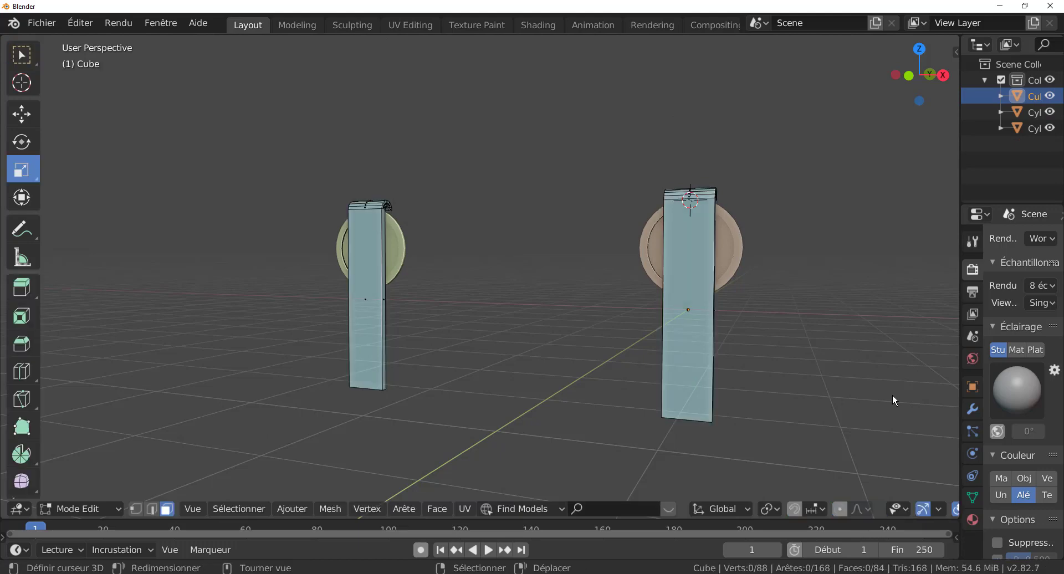
key("Tab")
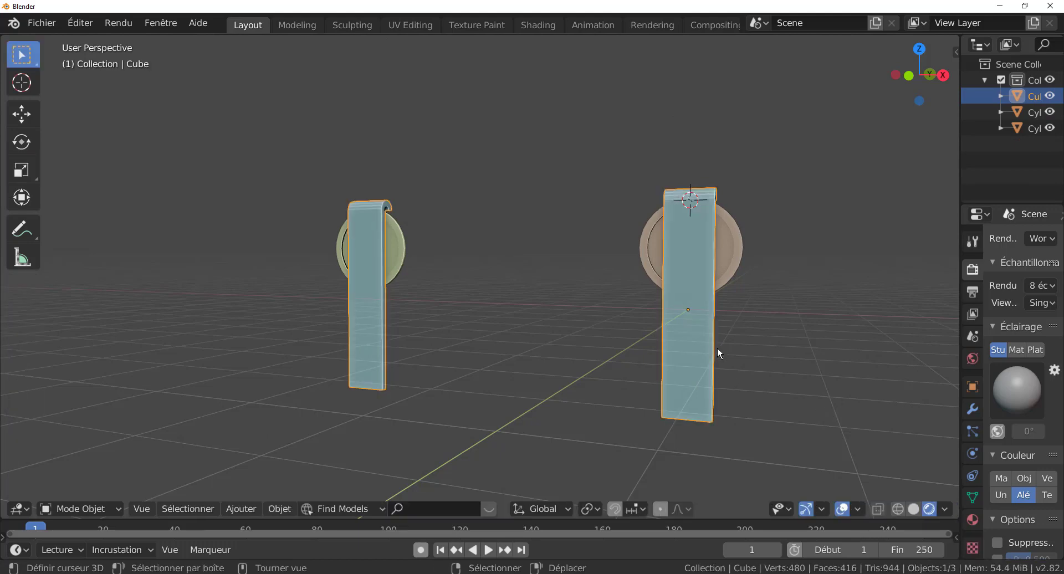
Step: Snap the 3D cursor to the centre of the wheel behind the original plate
key("g")
right_click(680, 375)
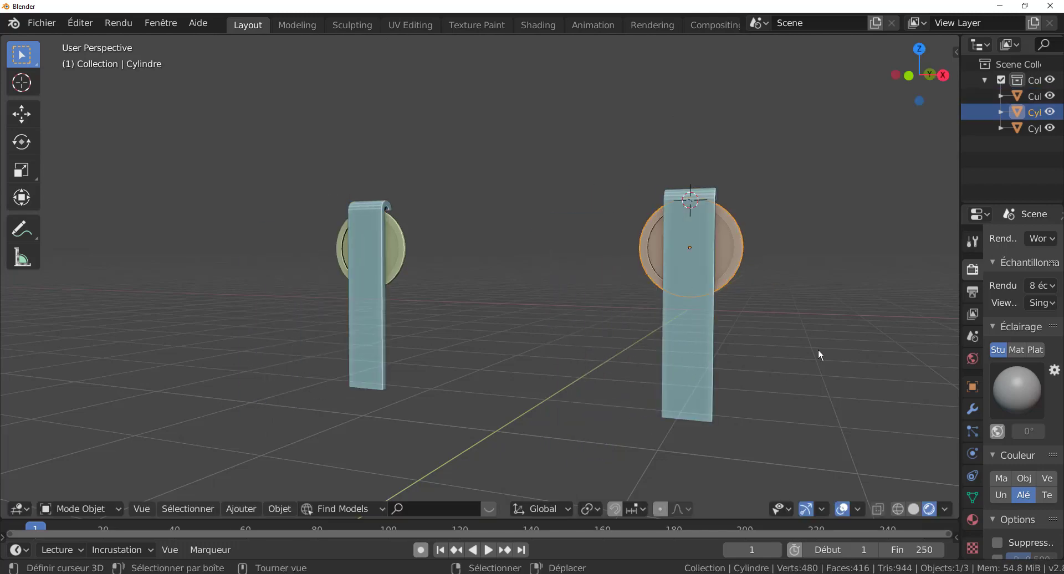
middle_click_drag(818, 349, 689, 345)
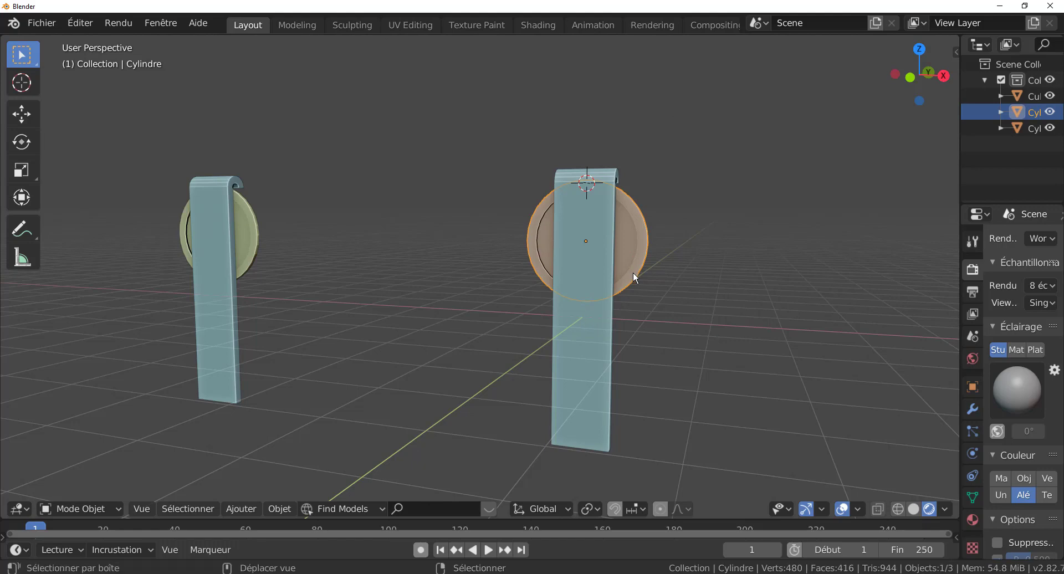
key("shift+s")
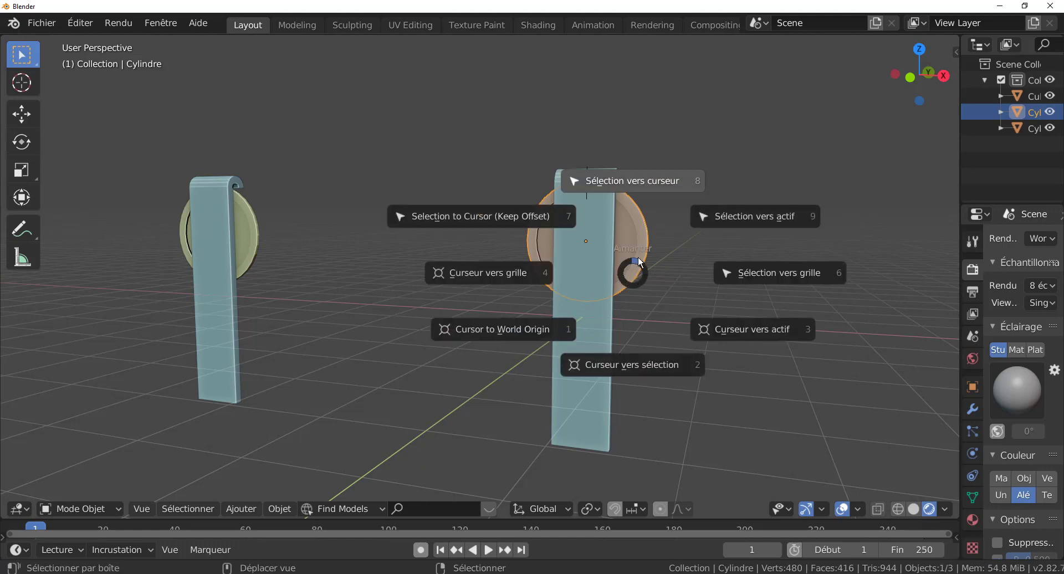
left_click(637, 367)
right_click(637, 367, "shift")
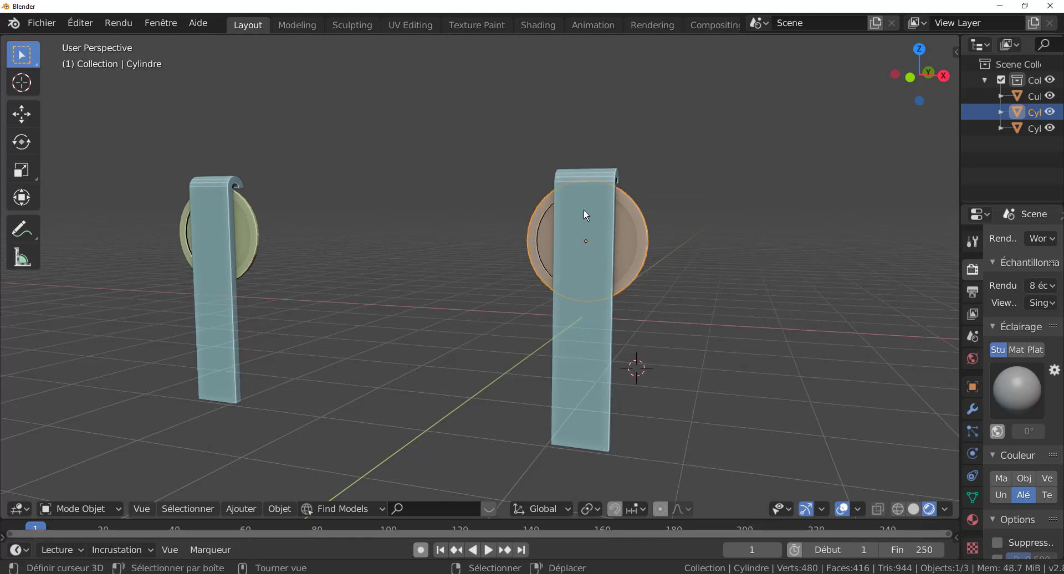
key("shift+s")
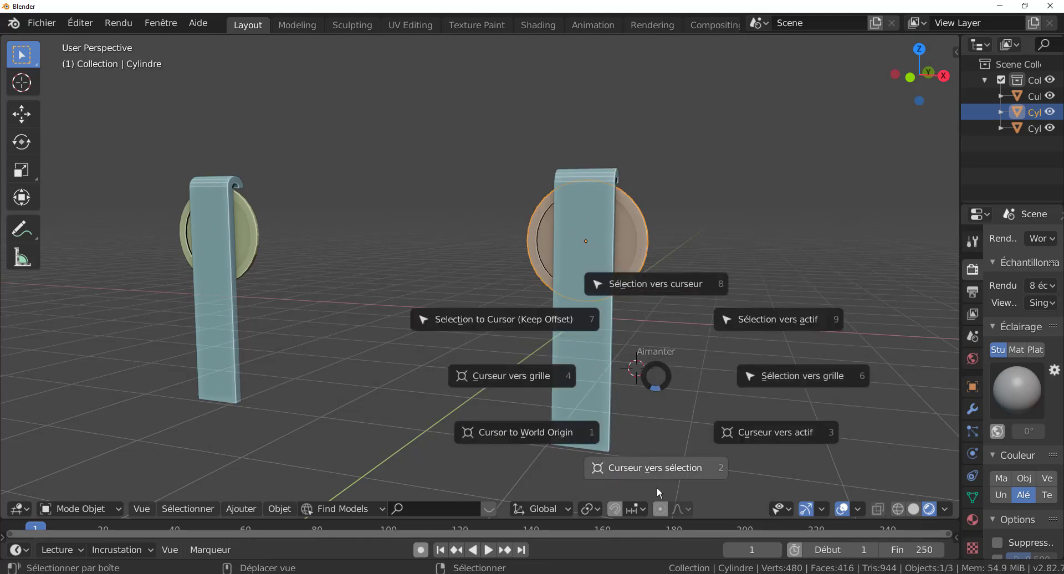
left_click(661, 469)
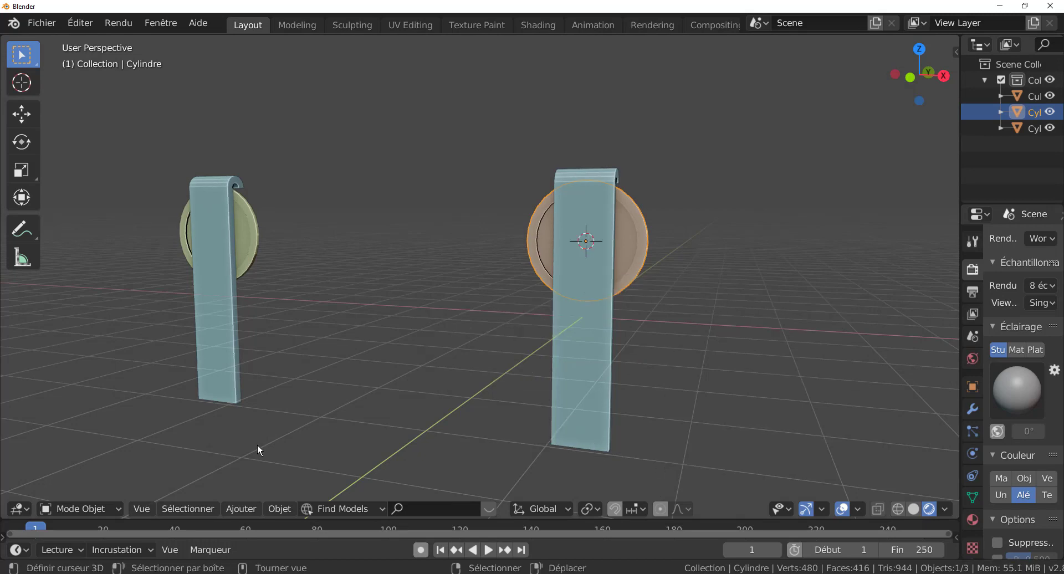
Step: Add a plain axes empty at the 3D cursor and scale it up until its axes extend beyond the wheel
left_click(251, 510)
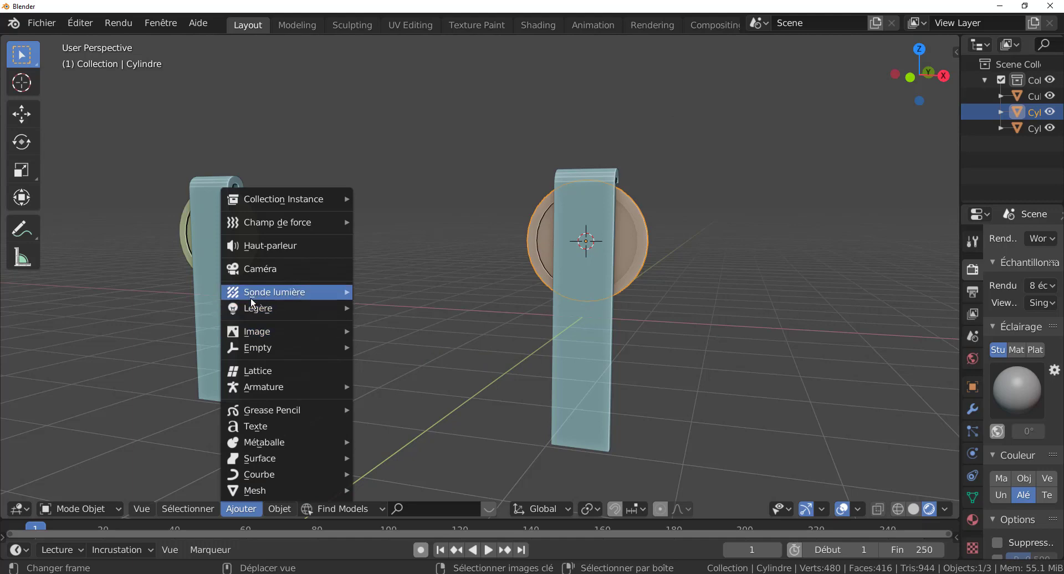
mouse_move(258, 350)
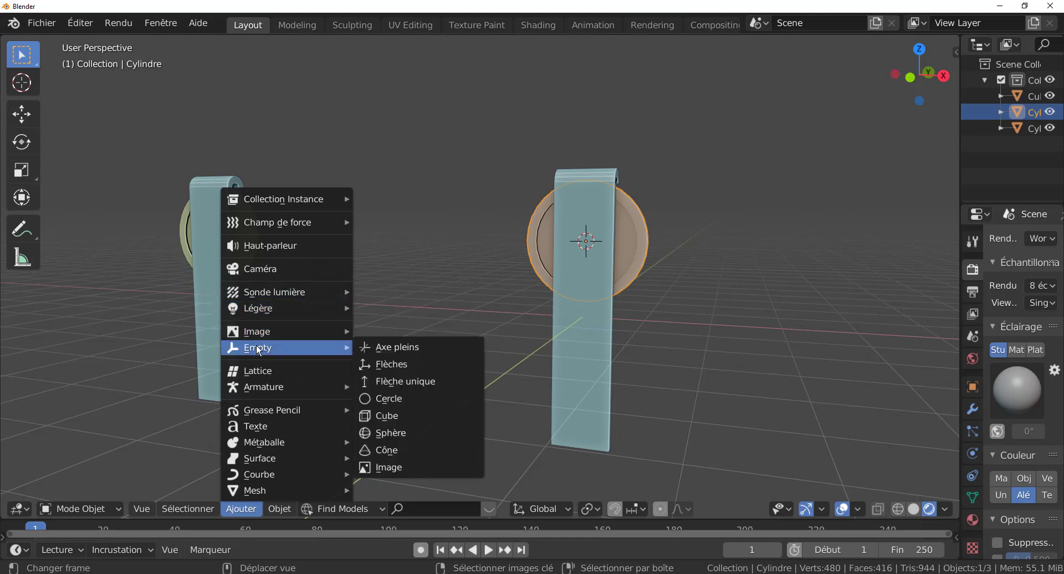
left_click(393, 349)
key("s")
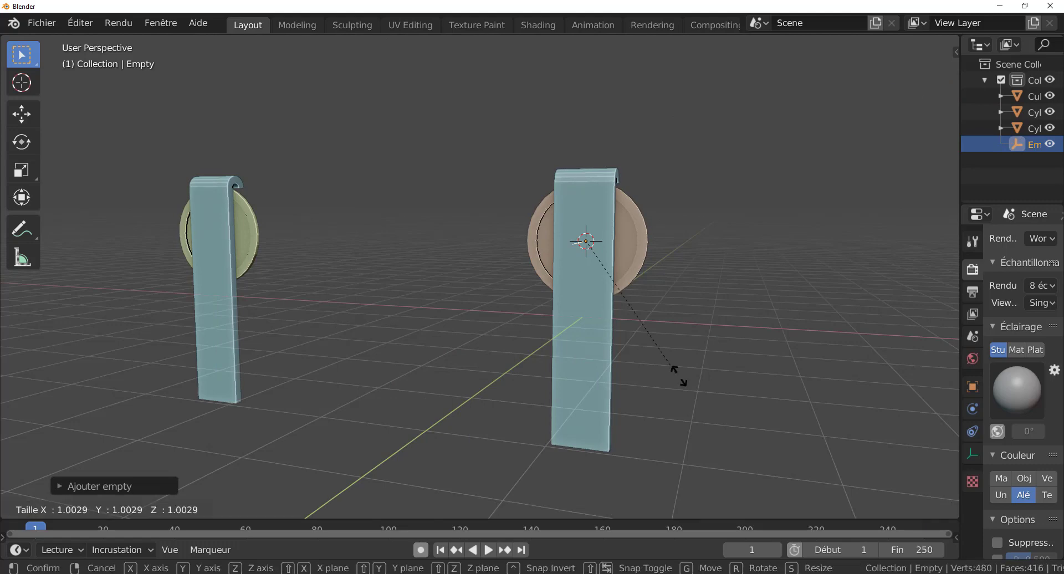
left_click(838, 501)
Step: Parent the wheel behind the original plate to the empty using the Object option
middle_click_drag(841, 506, 720, 427)
scroll(679, 365, "up", 3)
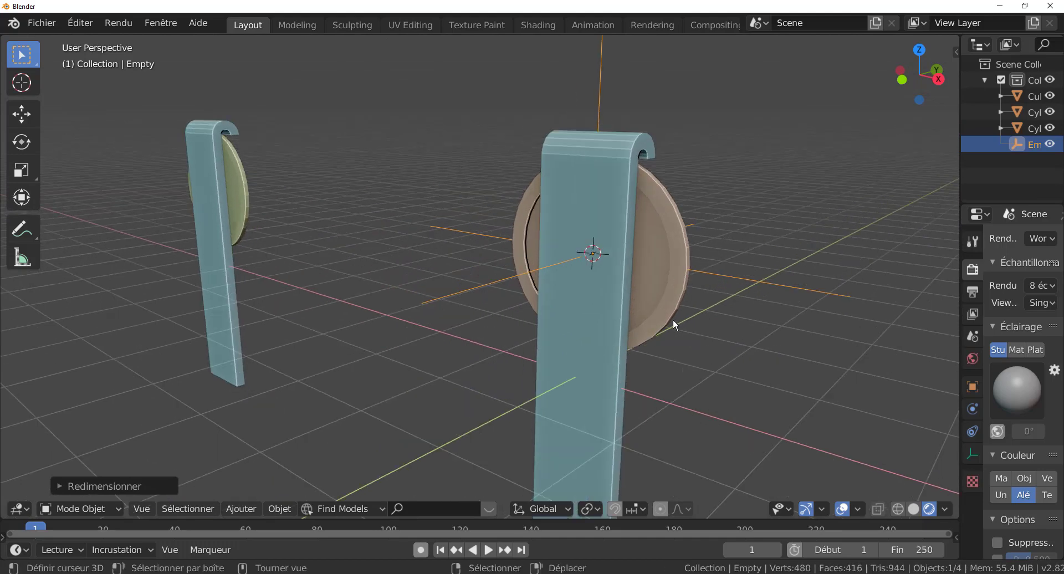
scroll(689, 414, "down", 2)
scroll(660, 404, "down", 2)
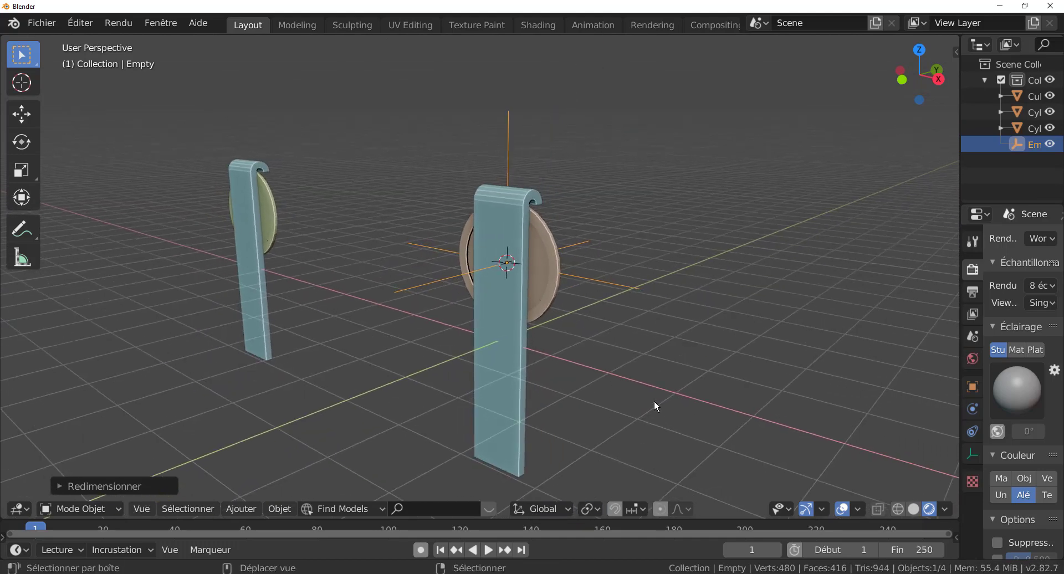
scroll(588, 345, "up", 1)
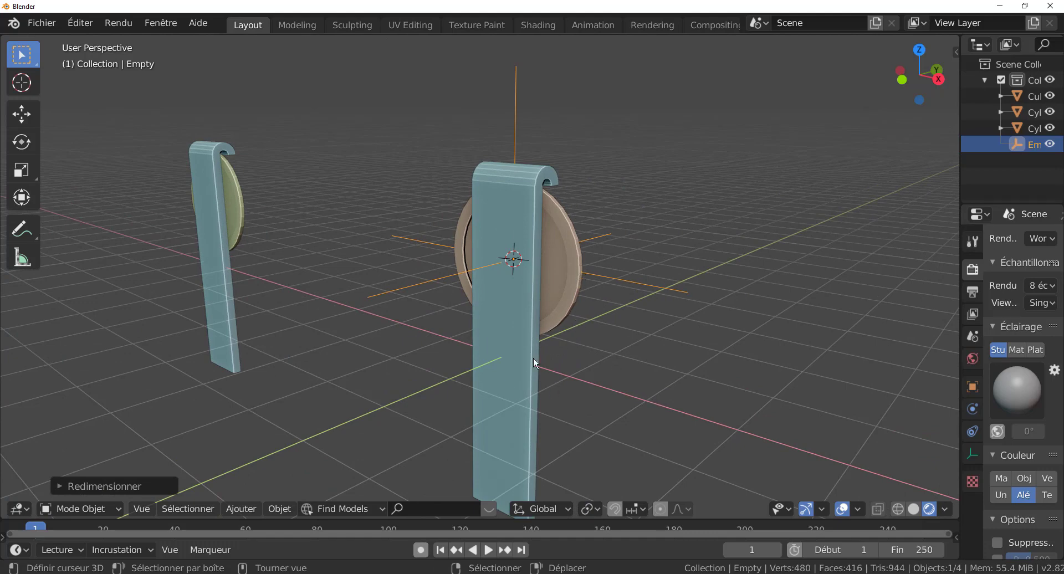
left_click(568, 299)
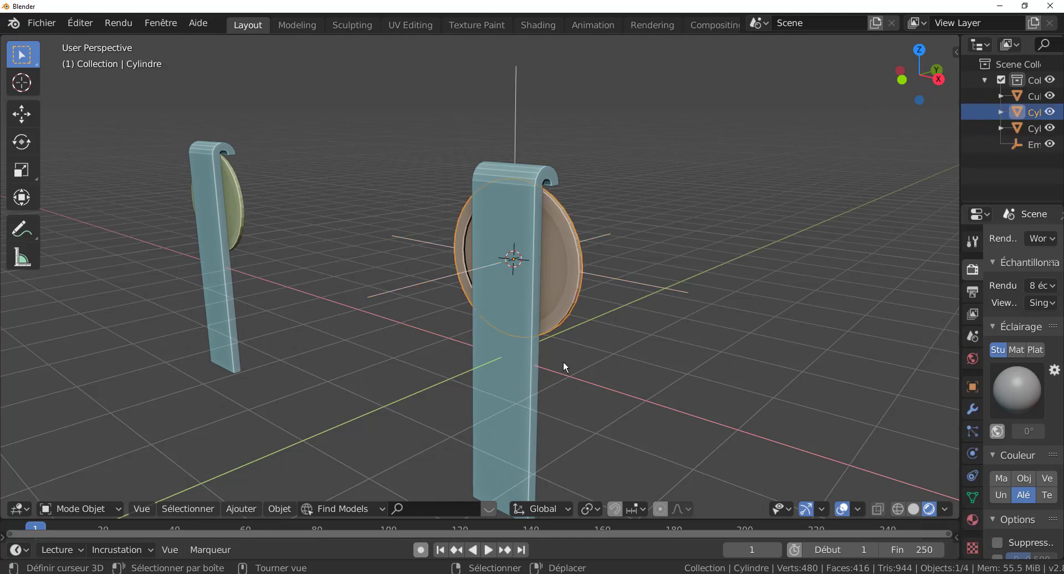
left_click(620, 281, "shift")
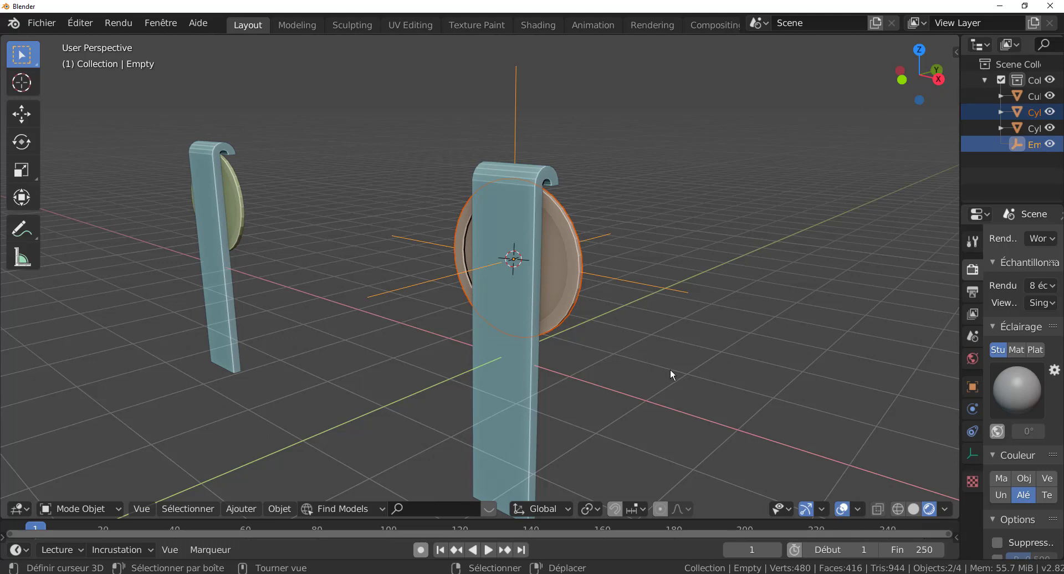
key("ctrl+p")
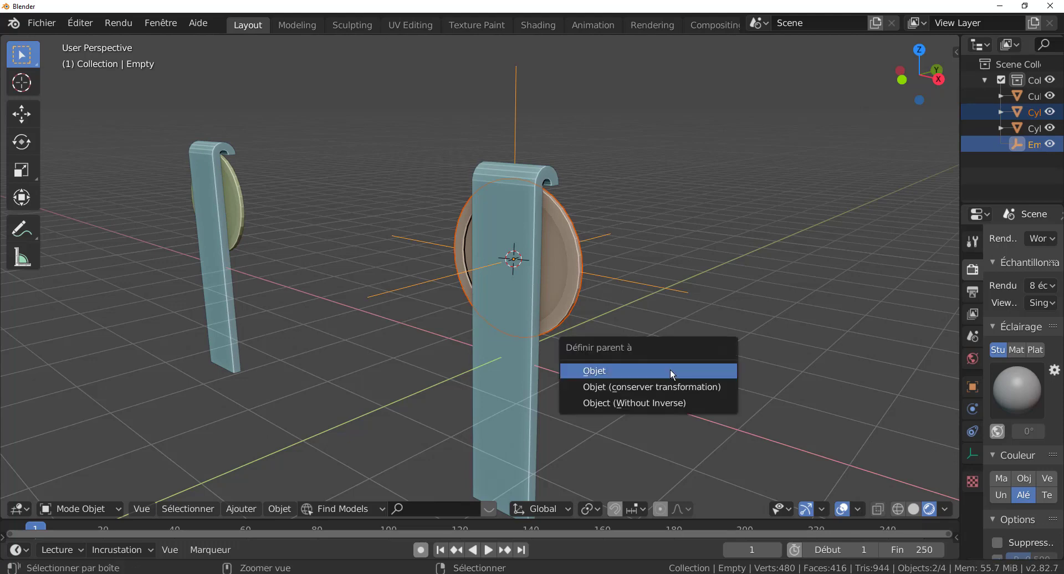
left_click(670, 371)
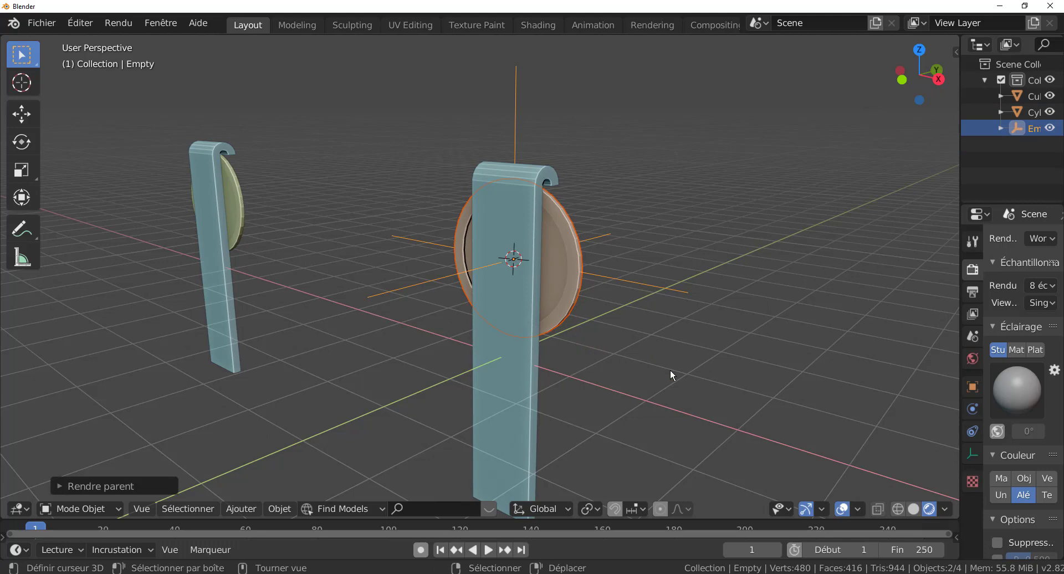
Step: Parent the duplicated wheel at the far plate to the same empty as Object
left_click(241, 198)
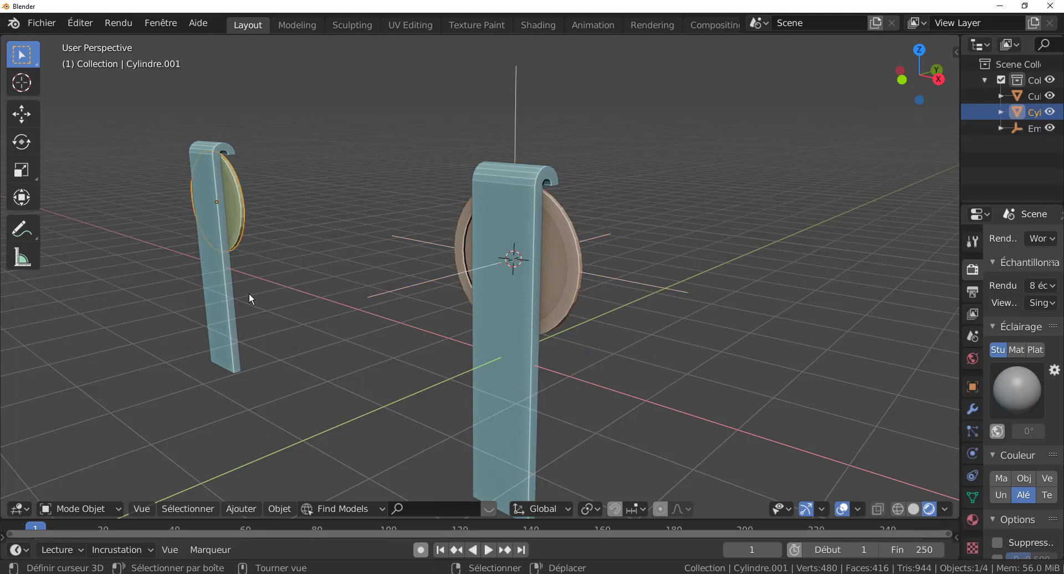
left_click(632, 283, "shift")
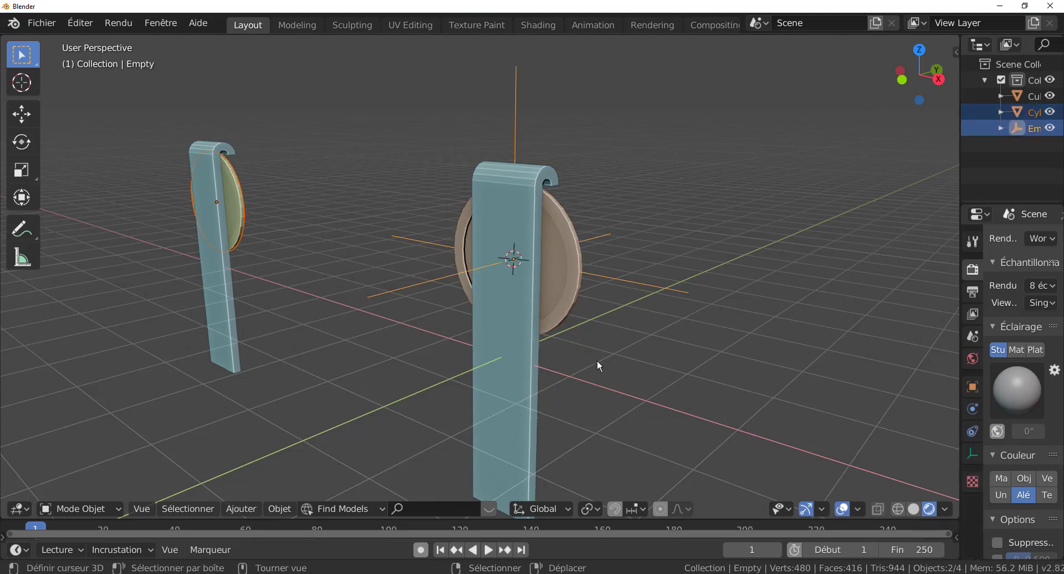
key("ctrl+p")
left_click(624, 349)
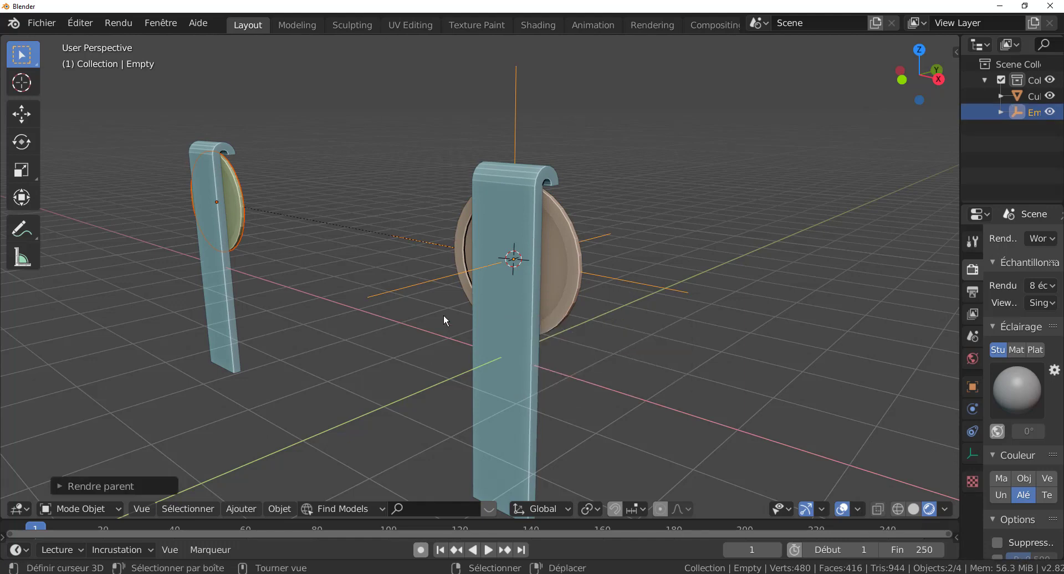
Step: Parent the joined hooked plates to the empty with the Object option
left_click(501, 333)
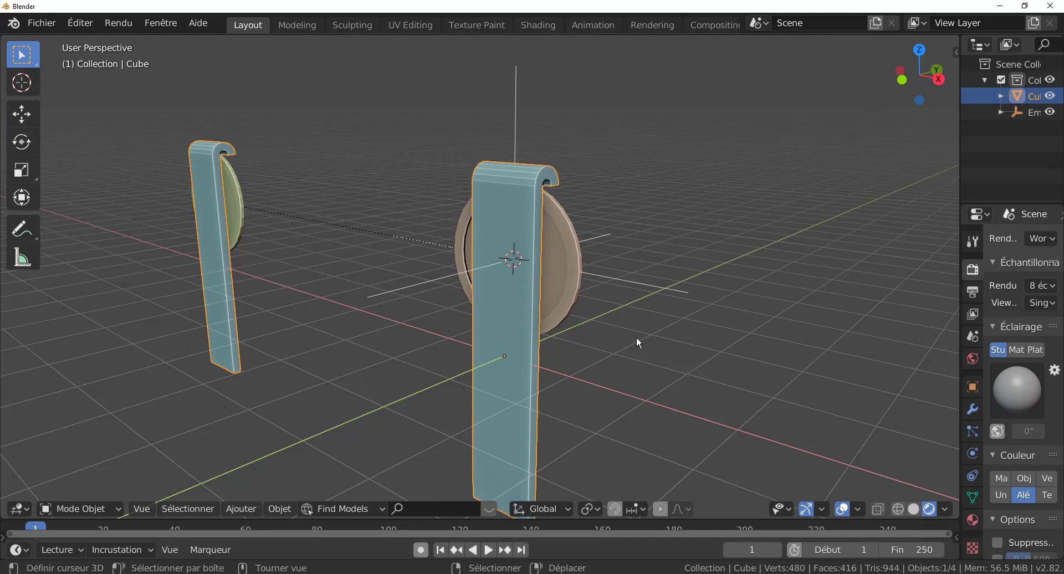
left_click(644, 281, "shift")
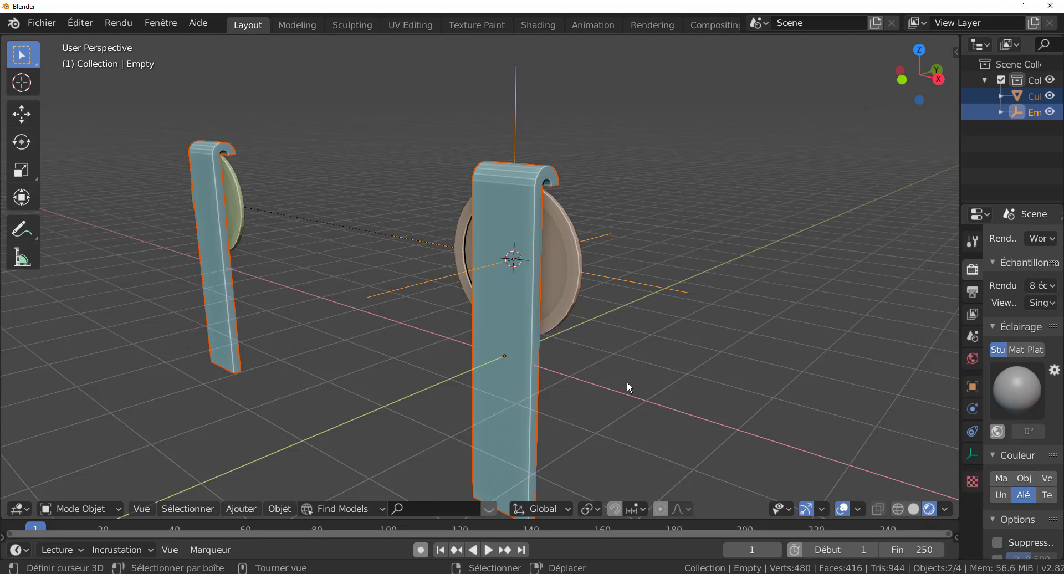
key("ctrl+p")
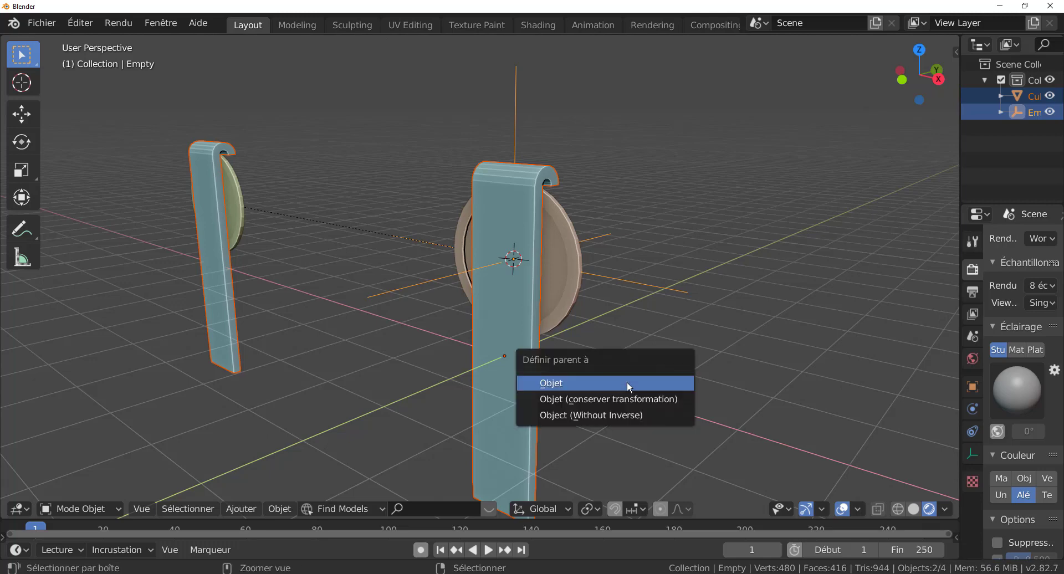
left_click(627, 381)
Step: Test moving the empty along the X axis with its parented plates and wheels, and cancel the move
right_click(675, 284)
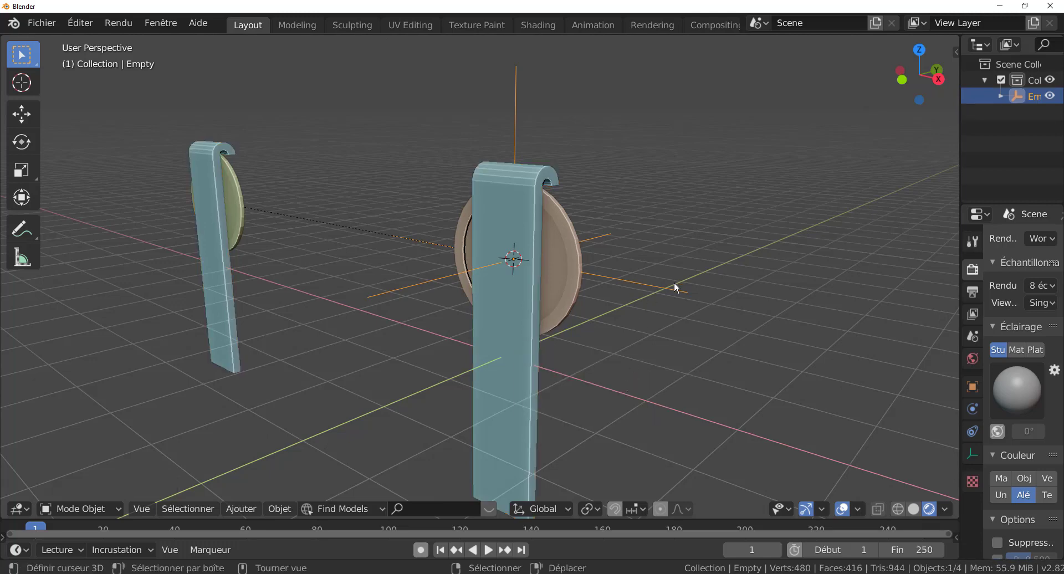
key("g")
right_click(638, 273)
middle_click_drag(661, 347, 674, 344)
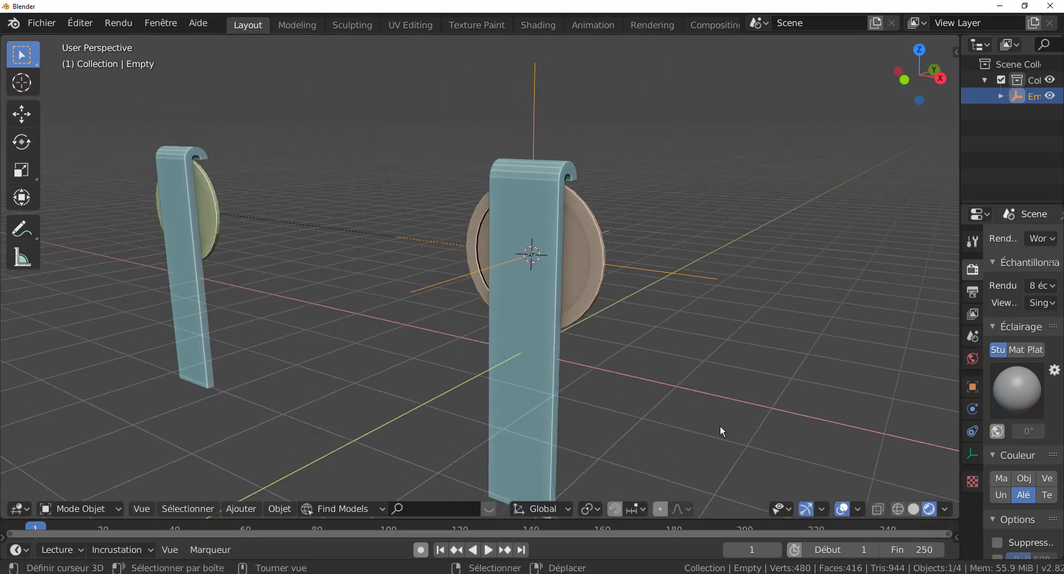
key("g")
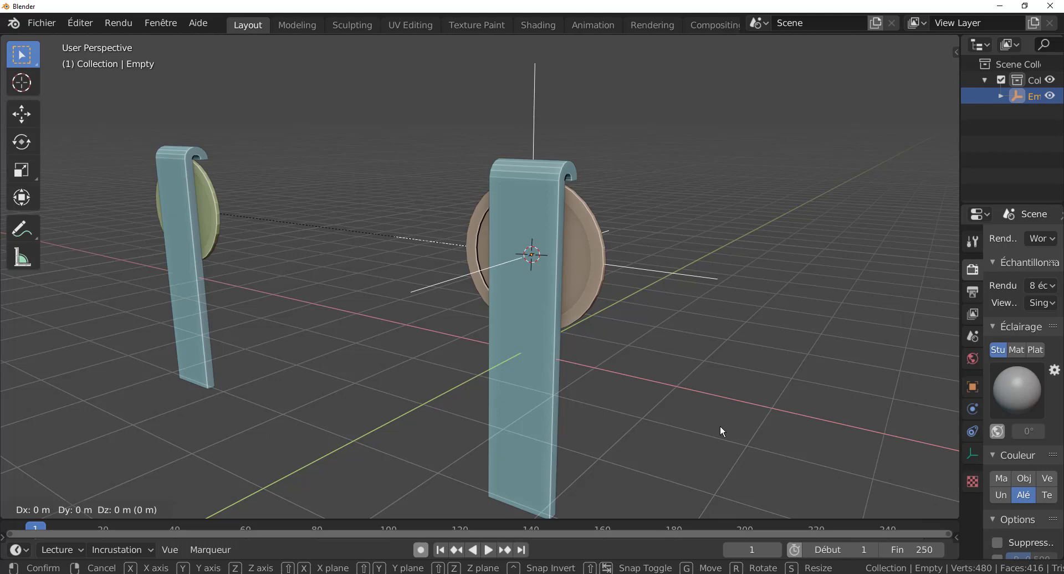
key("x")
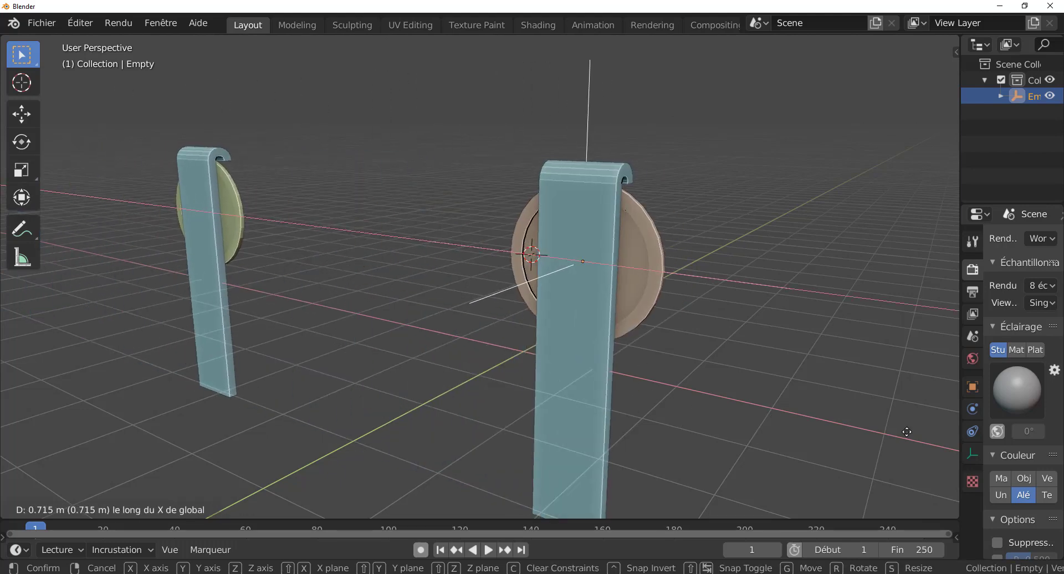
right_click(764, 418)
Step: Add a Transformation object constraint to the wheel behind the original plate, with the Empty as its target
left_click(599, 262)
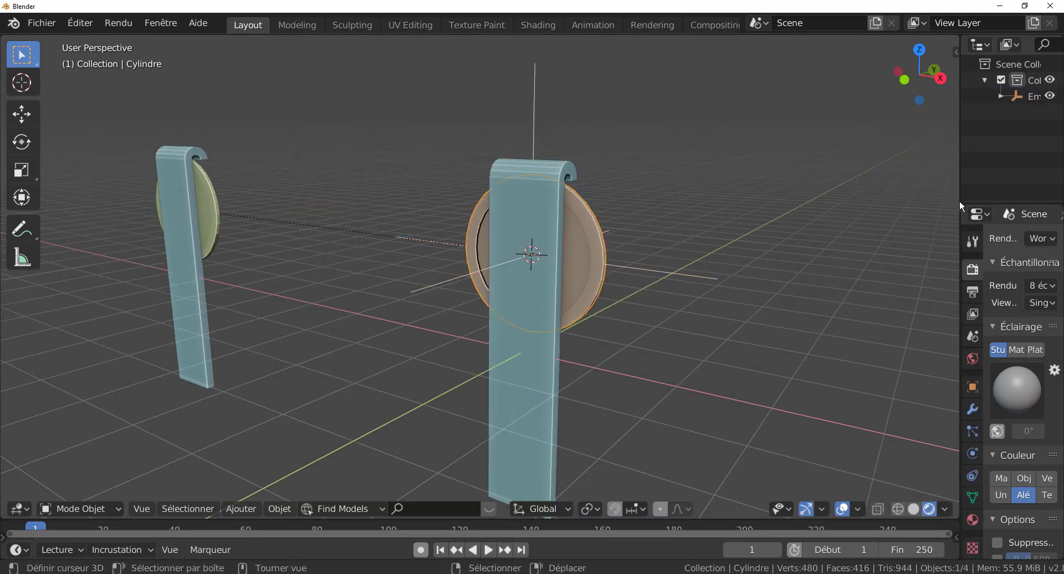
left_click_drag(961, 192, 772, 196)
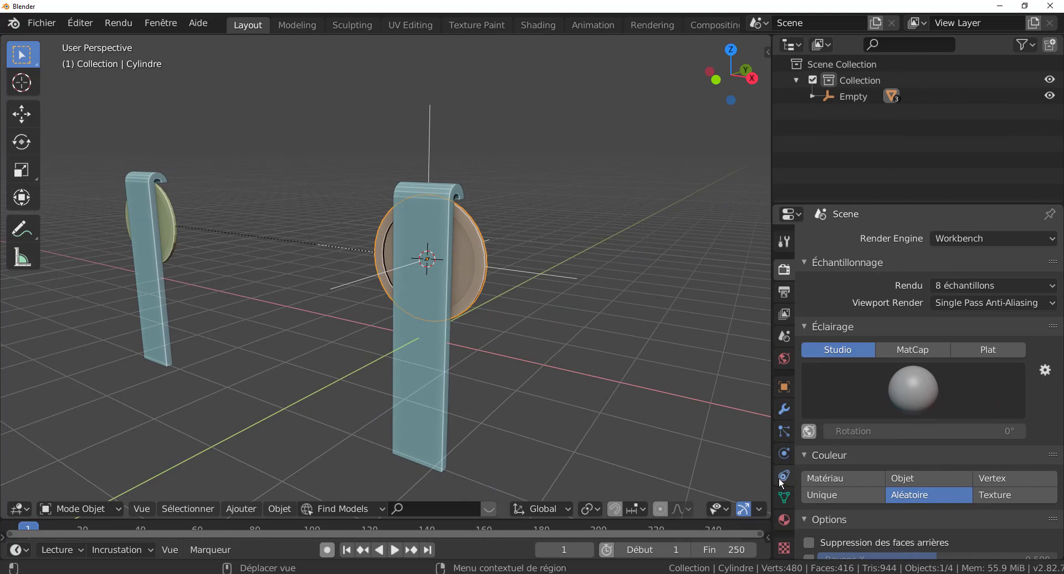
left_click(783, 476)
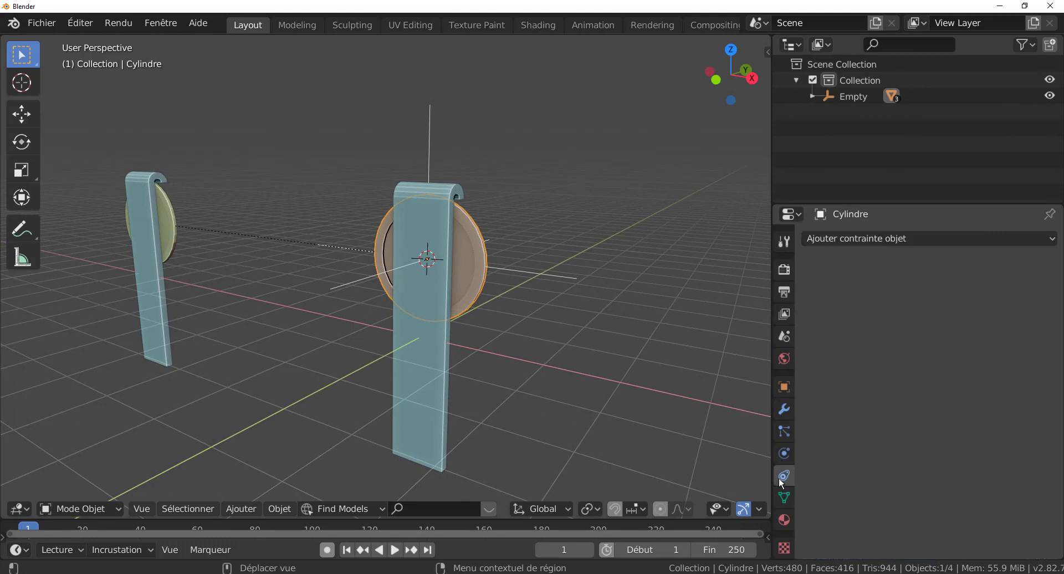
left_click(948, 235)
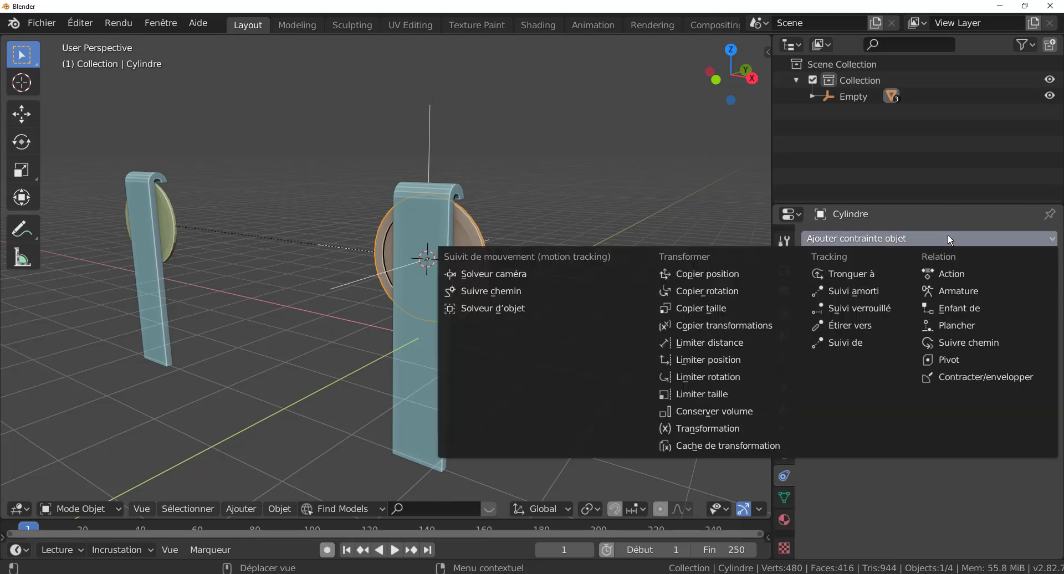
left_click(710, 431)
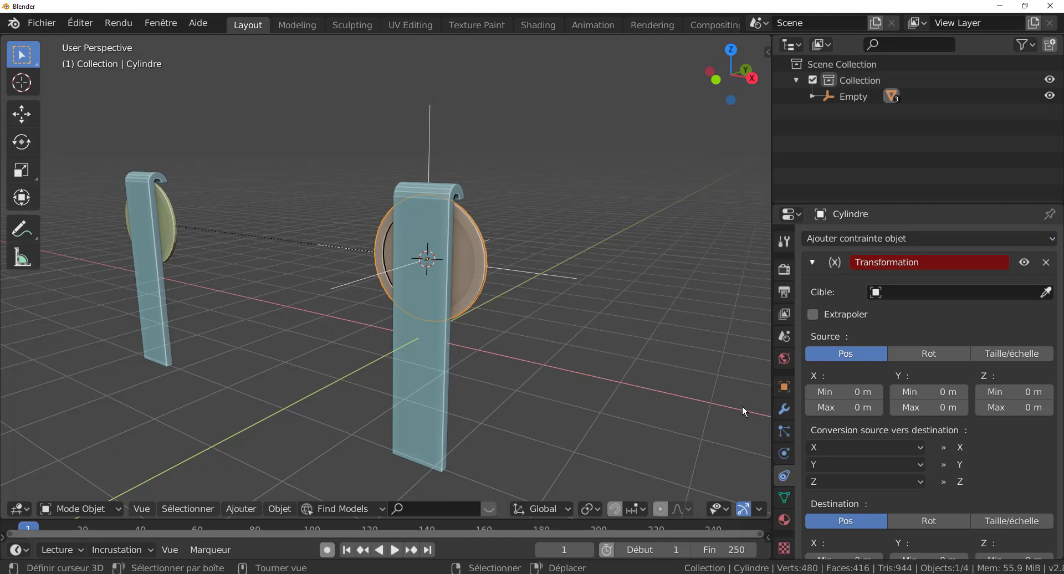
left_click(994, 294)
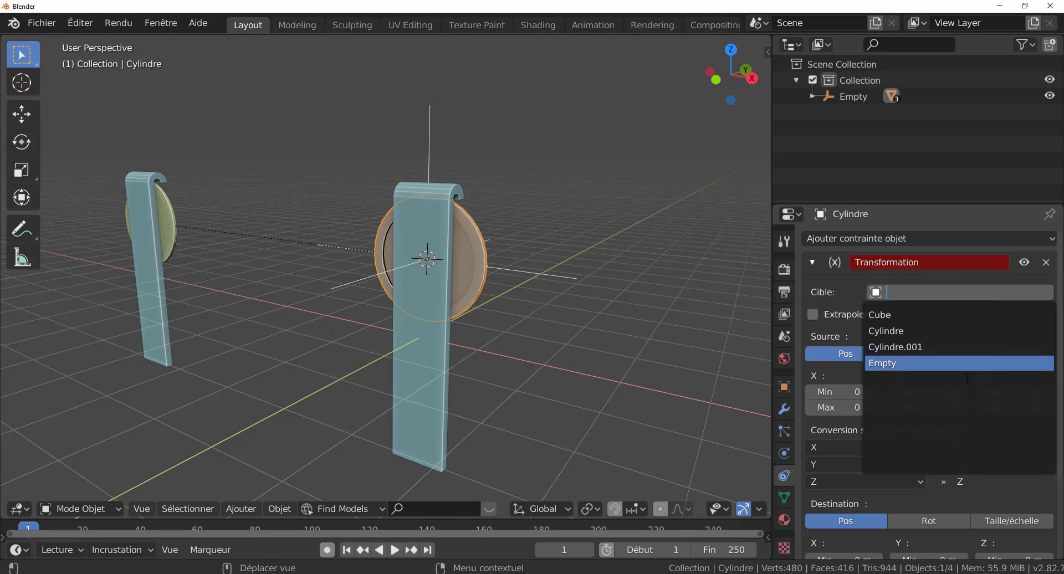
left_click(953, 363)
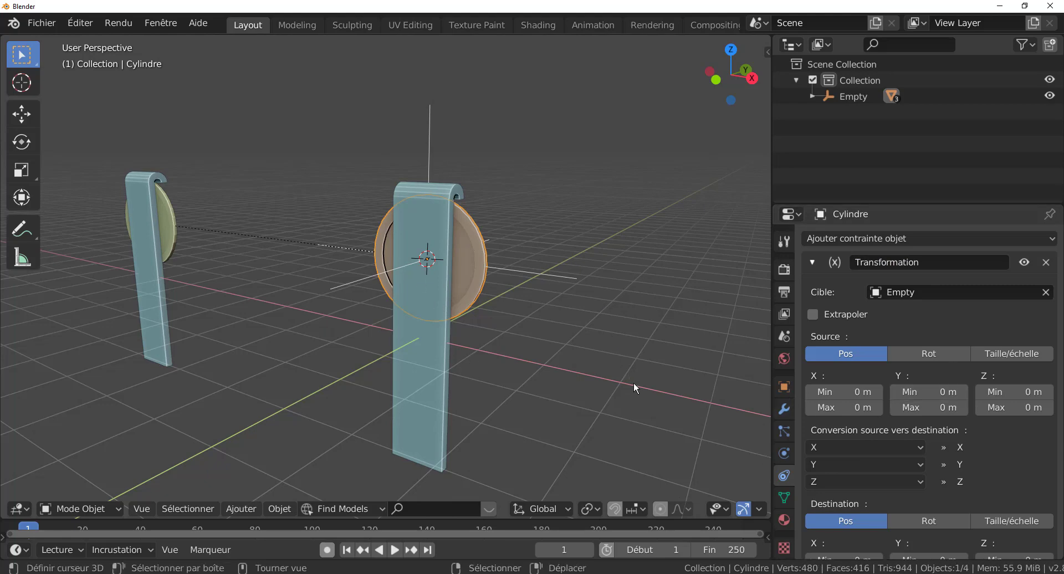
scroll(634, 383, "down", 3)
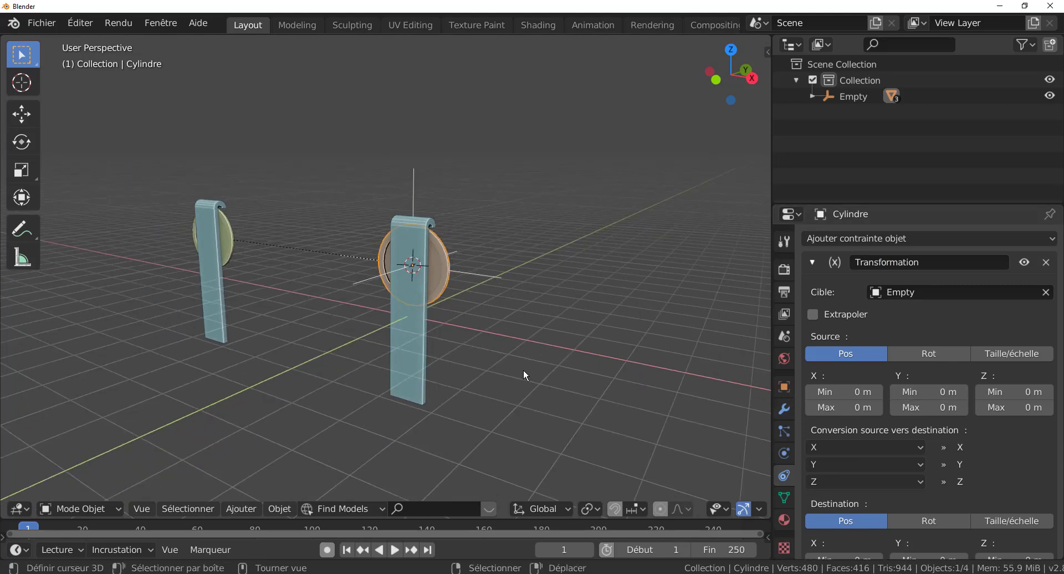
middle_click_drag(523, 371, 547, 370)
scroll(542, 368, "up", 2)
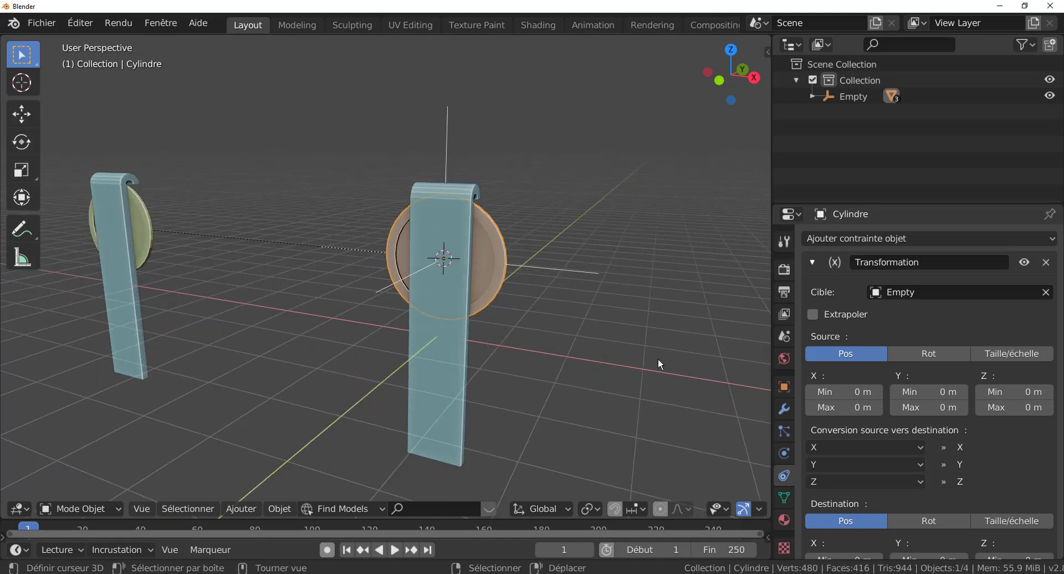
Step: Check the selected wheel's dimensions, then switch to Calculator and compute its circumference as 2 × 3,14
key("n")
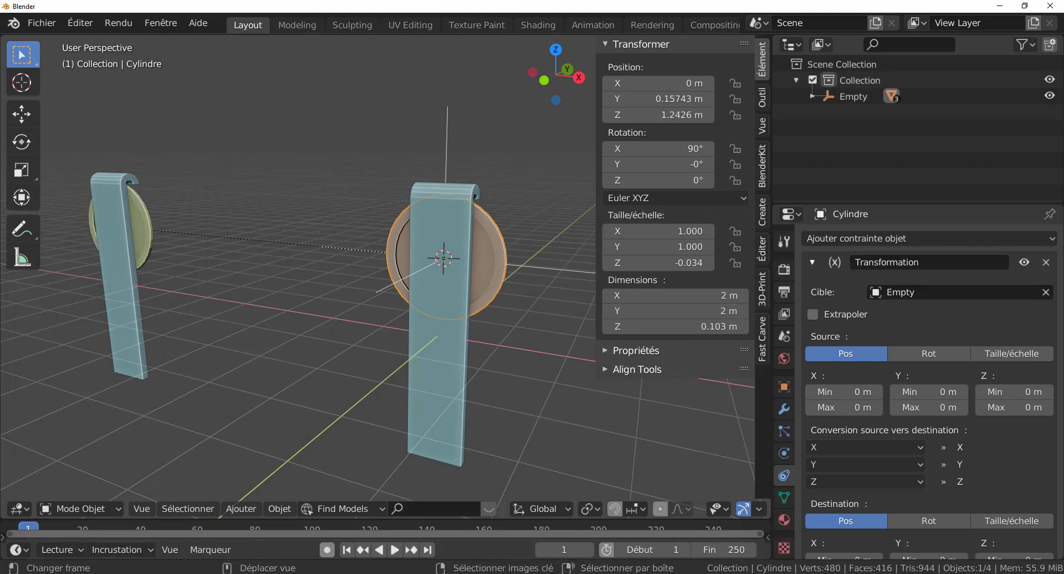
left_click(455, 573)
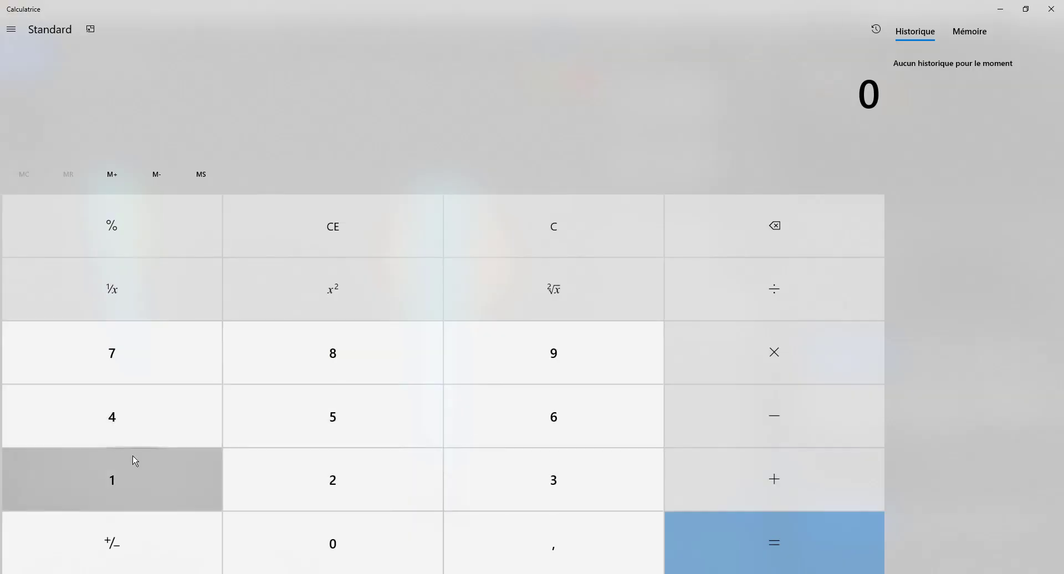
left_click(322, 468)
left_click(772, 360)
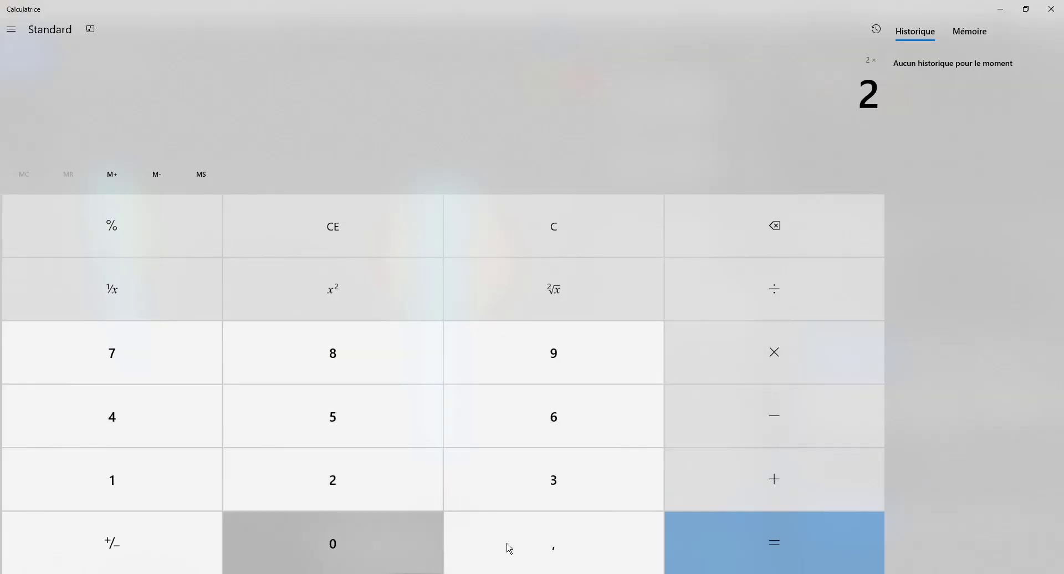
left_click(551, 492)
left_click(538, 550)
left_click(159, 475)
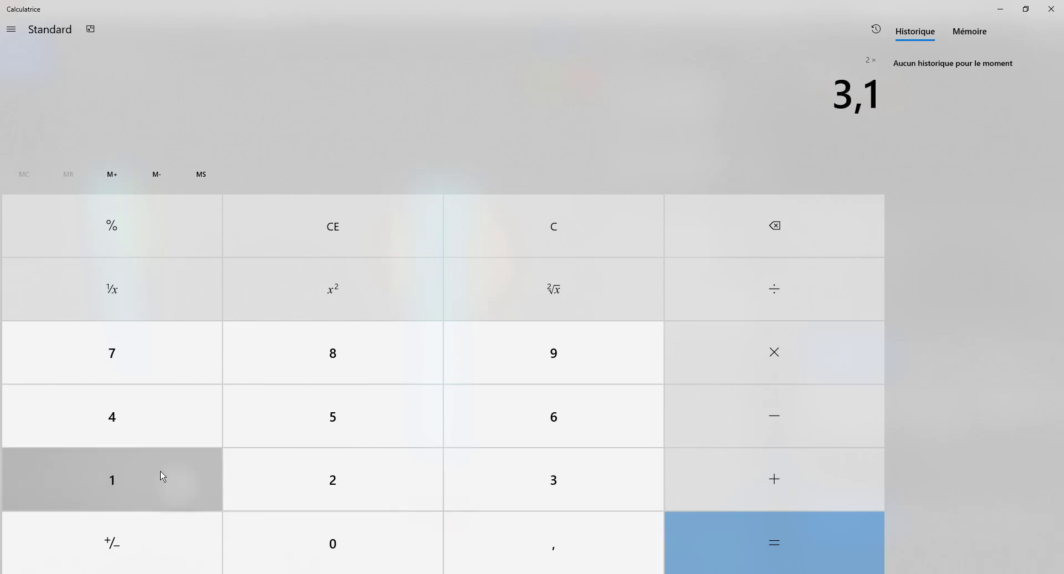
left_click(144, 421)
left_click(774, 549)
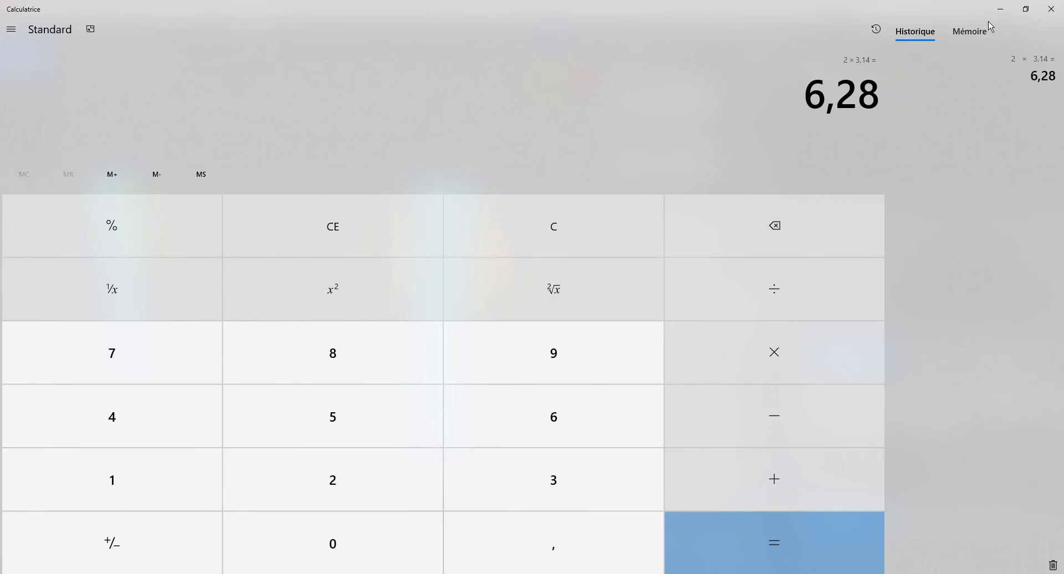
left_click(1048, 21)
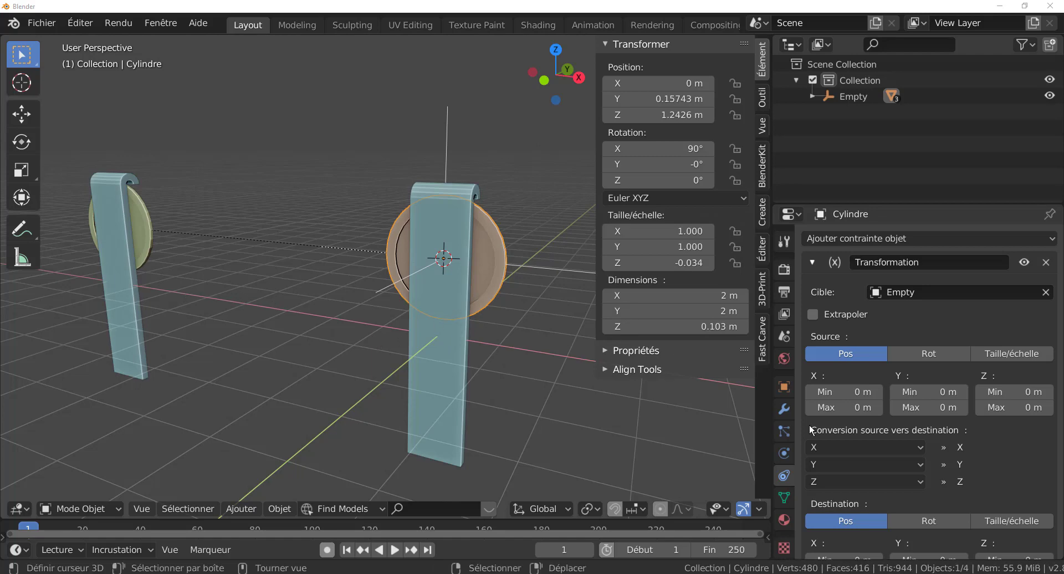
Step: Set the source position's X maximum to 6.28 m in the wheel's Transformation constraint
left_click(868, 409)
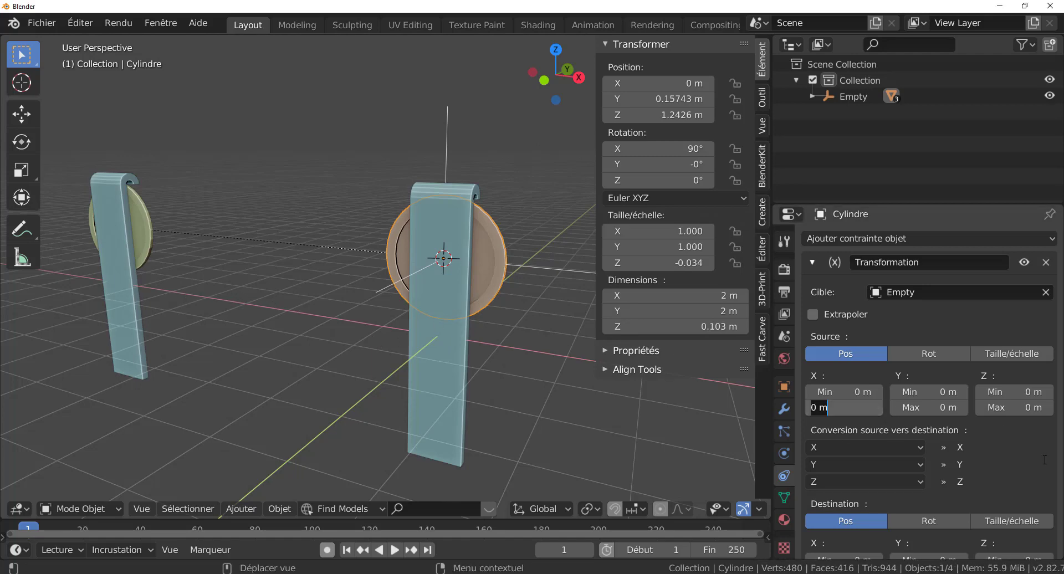
type("6.28")
key("Return")
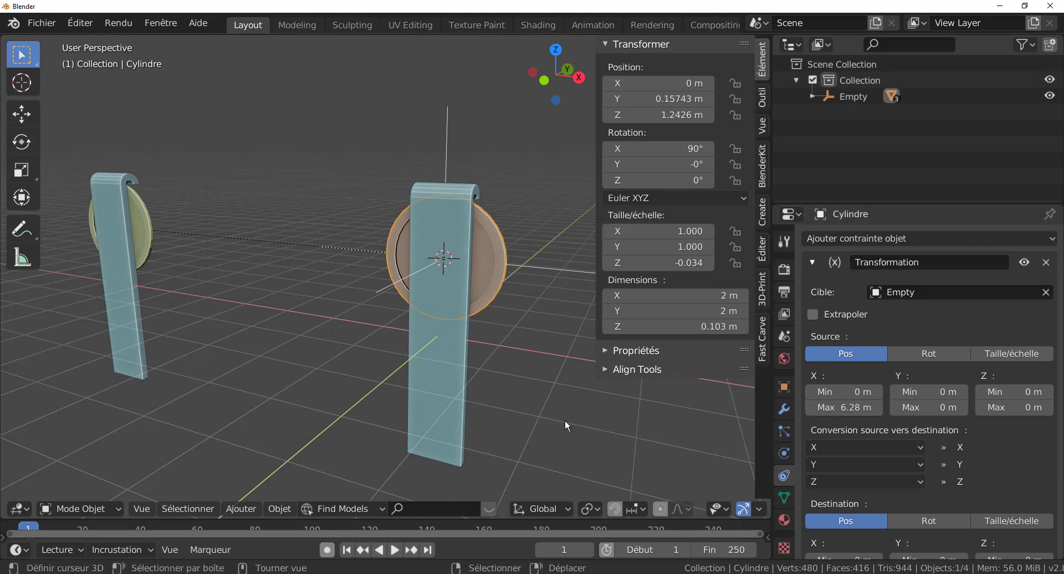
scroll(564, 420, "down", 2)
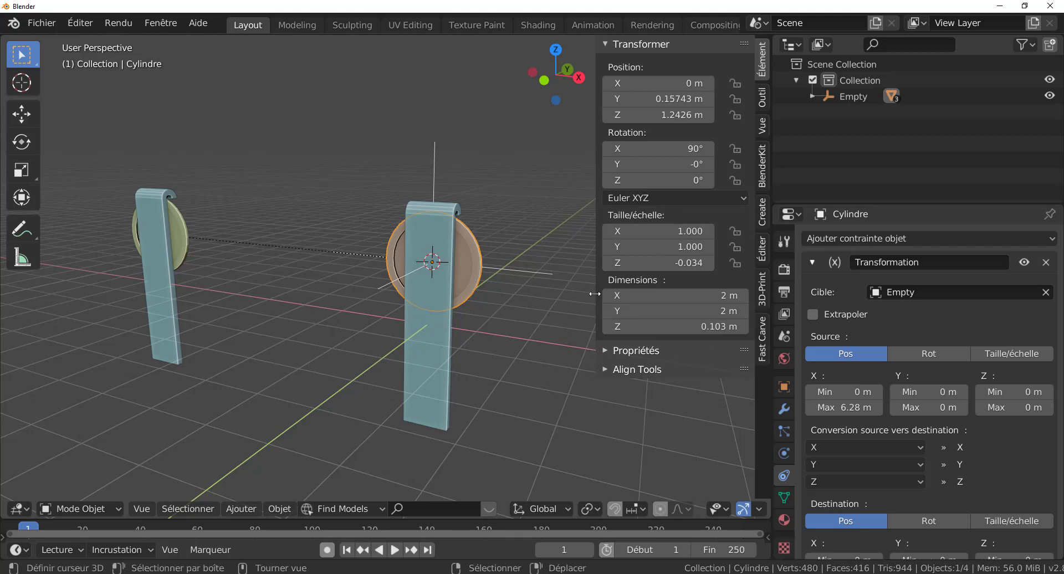
key("n")
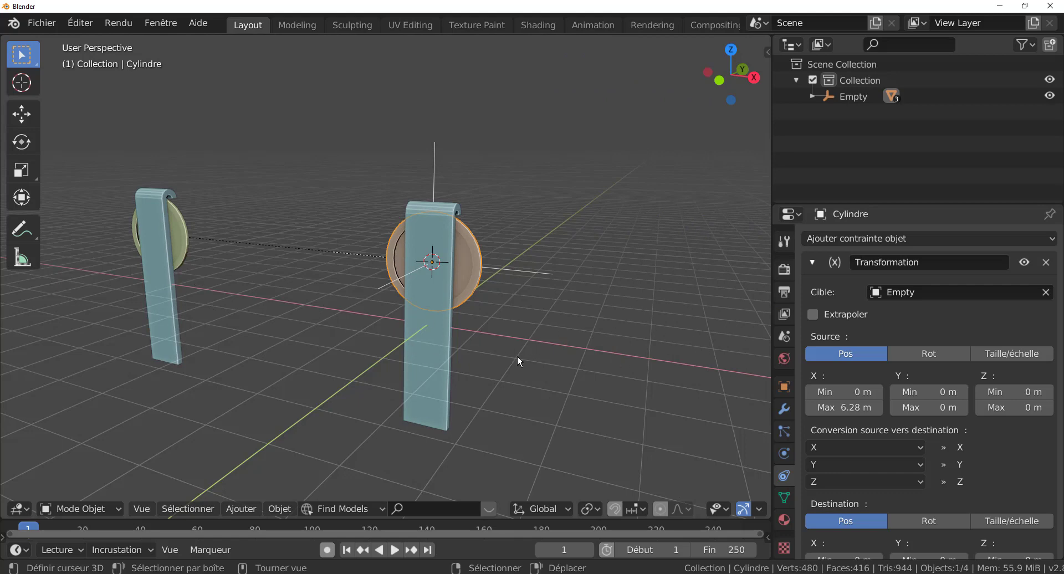
Step: Map the source X axis to destination Y and set the constraint's destination type to rotation
left_click(883, 465)
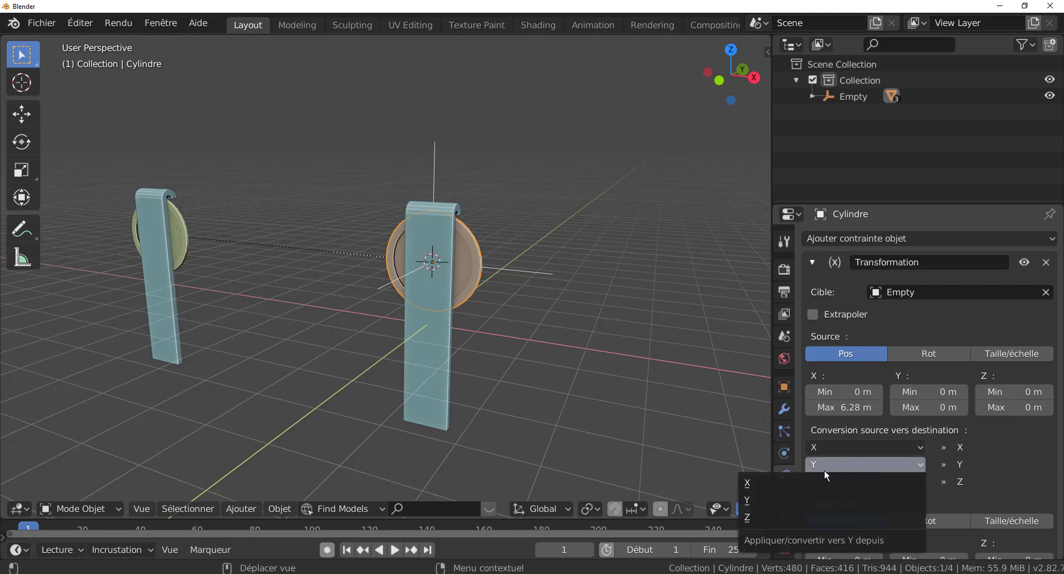
left_click(760, 482)
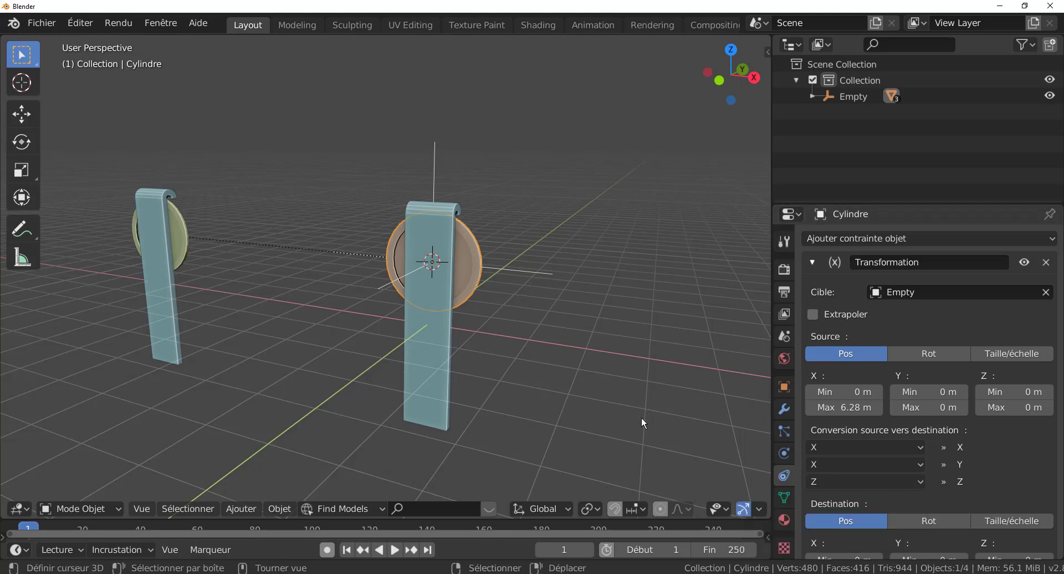
scroll(736, 421, "down", 2)
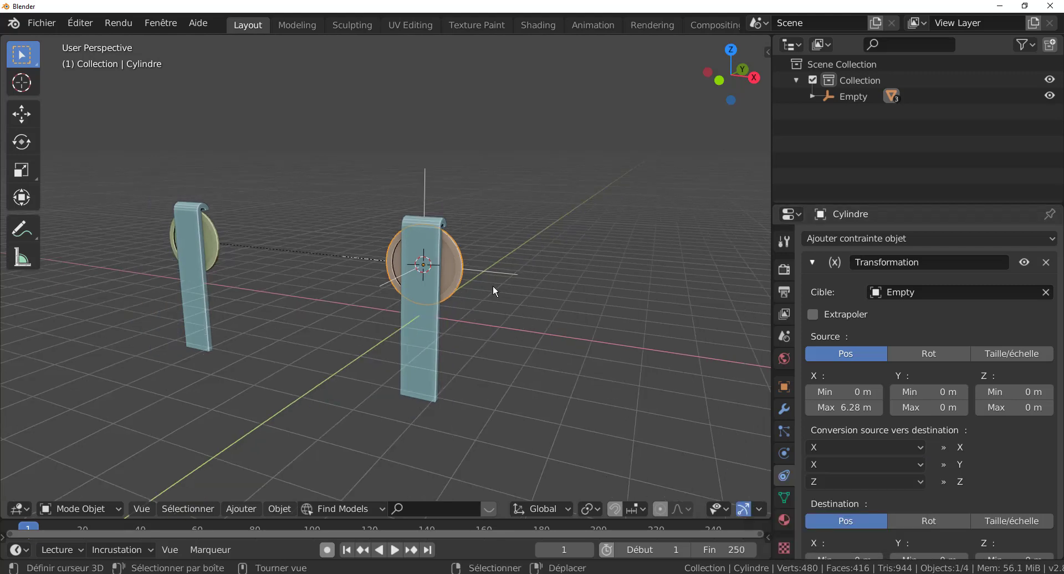
scroll(961, 399, "down", 5)
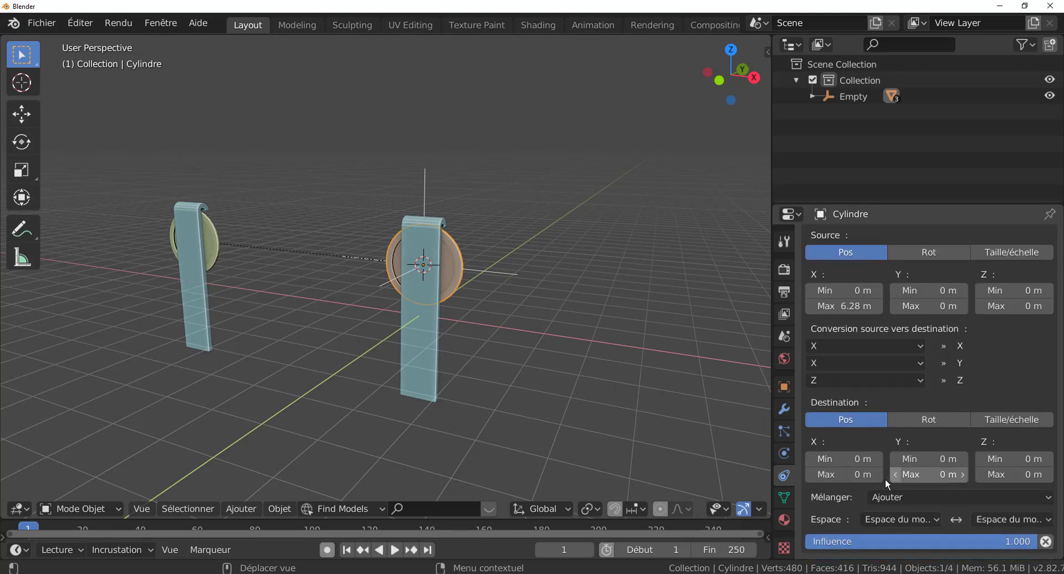
left_click(942, 420)
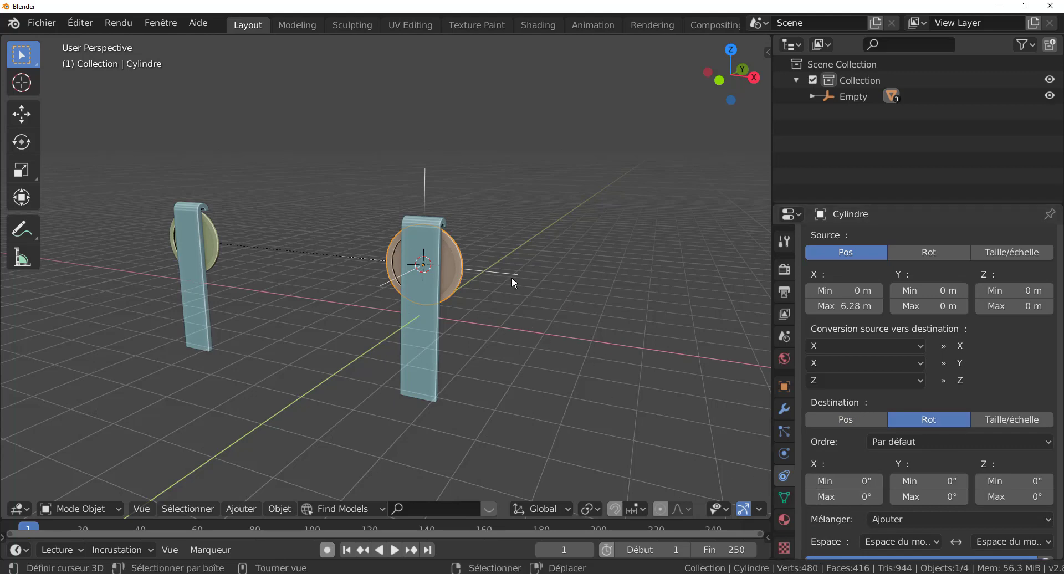
Step: Set the destination rotation's Y maximum to 360° in the wheel's Transformation constraint
left_click(929, 497)
type("0d")
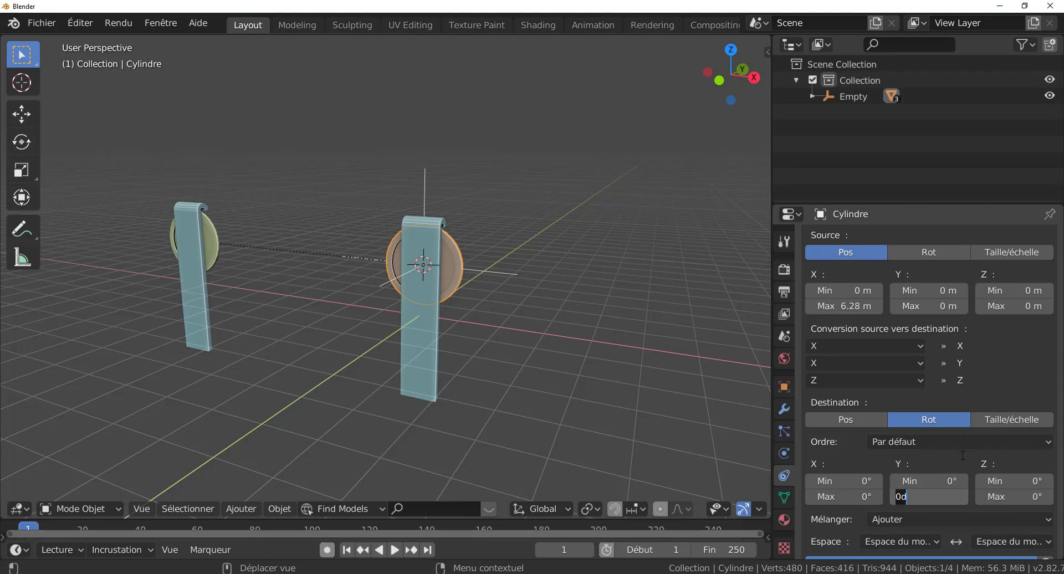
type("6.")
key("BackSpace")
key("BackSpace")
type("360")
key("Return")
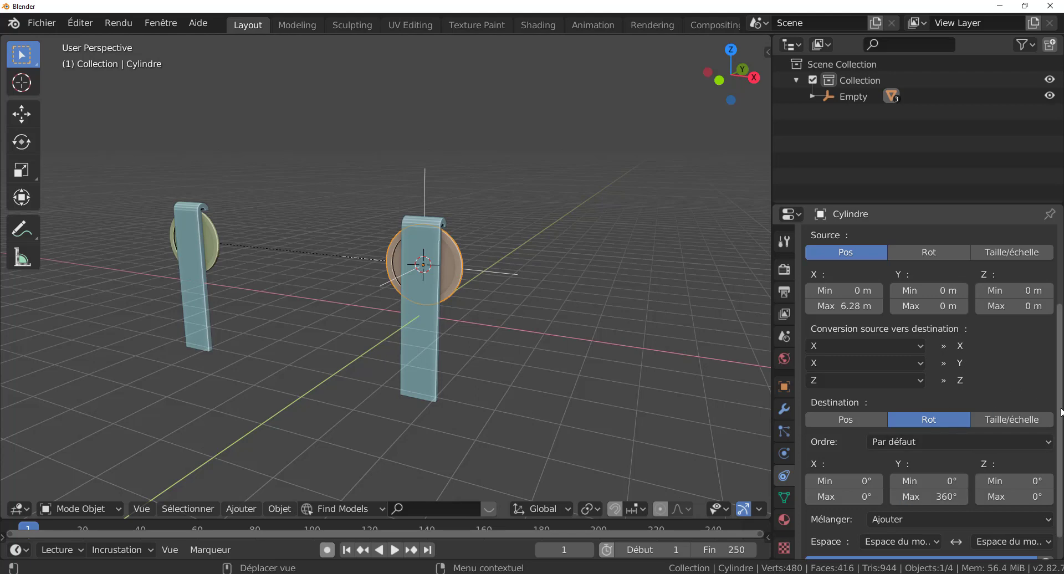
Step: Enable extrapolation in the wheel's Transformation constraint and review its source, conversion and destination settings
scroll(1058, 413, "up", 2)
scroll(1056, 413, "up", 1)
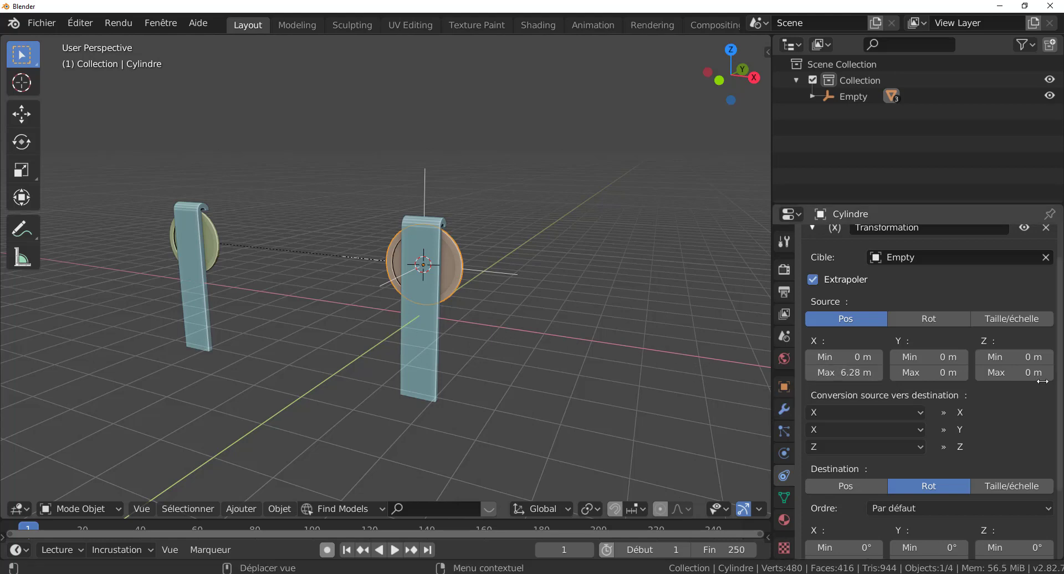
scroll(1032, 410, "down", 2)
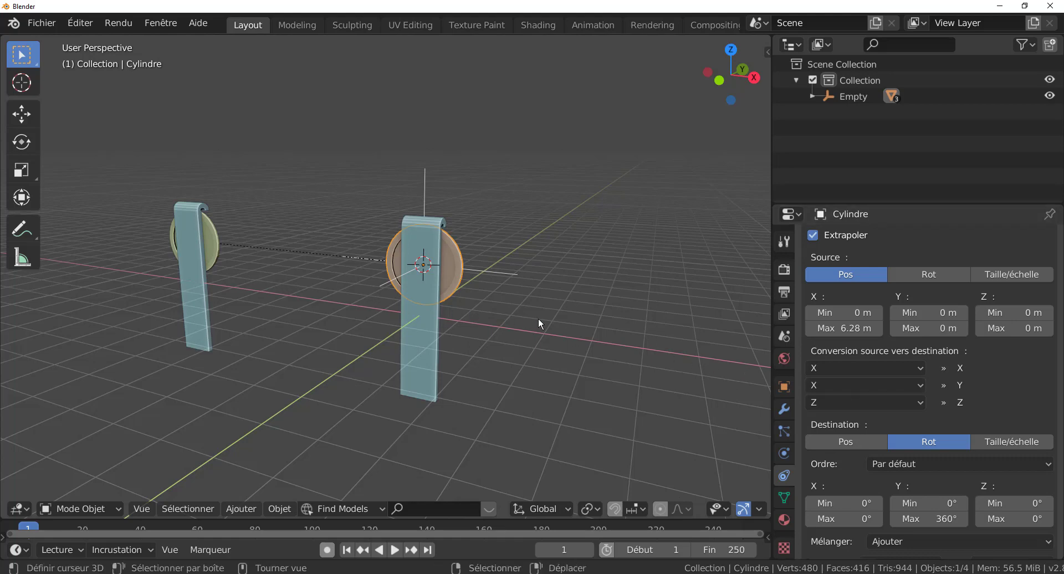
scroll(950, 393, "down", 2)
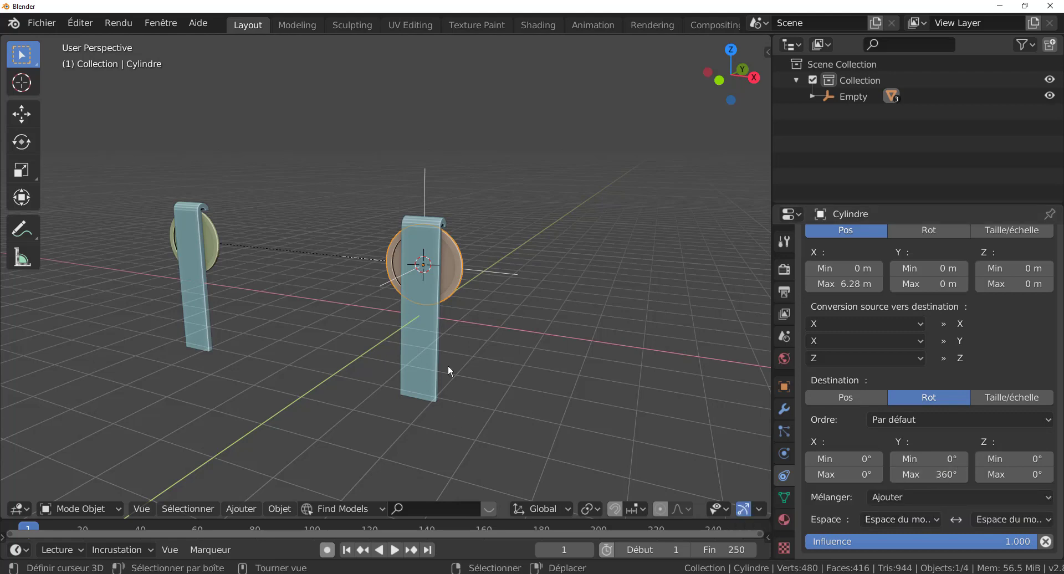
scroll(1026, 366, "up", 2)
scroll(889, 255, "up", 3)
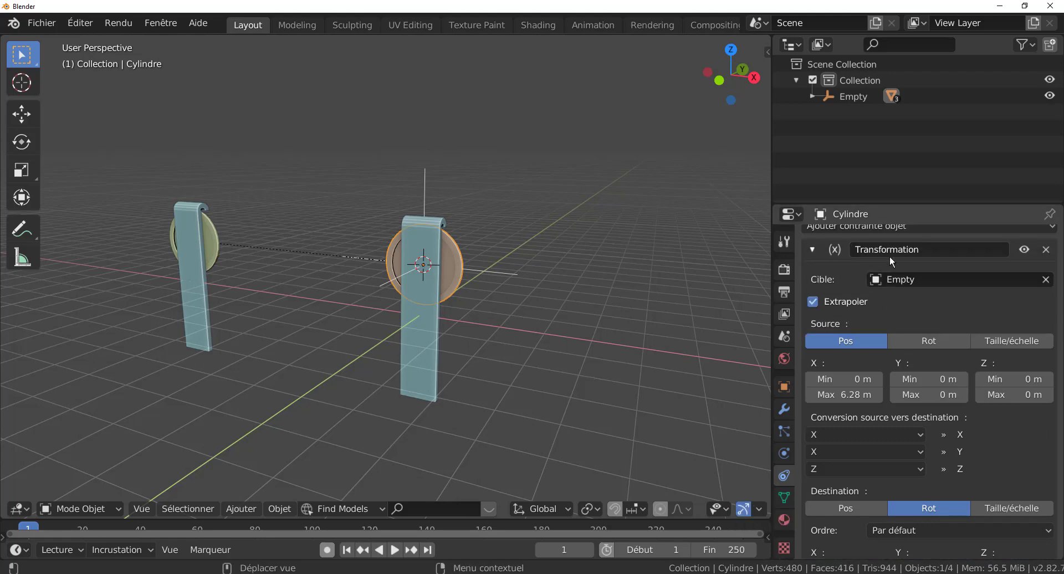
scroll(923, 285, "down", 1)
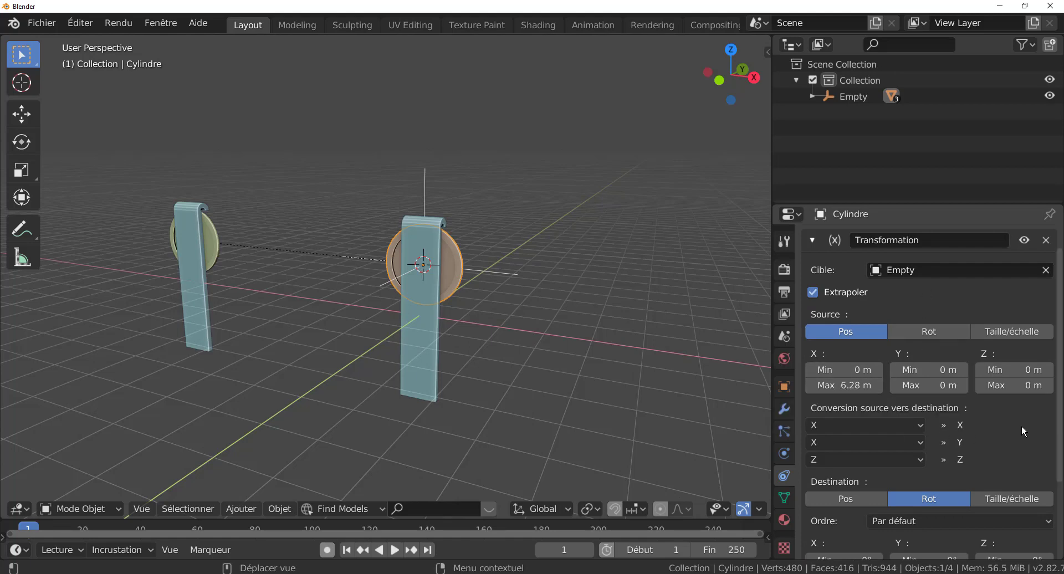
scroll(1022, 425, "down", 3)
scroll(1022, 427, "down", 2)
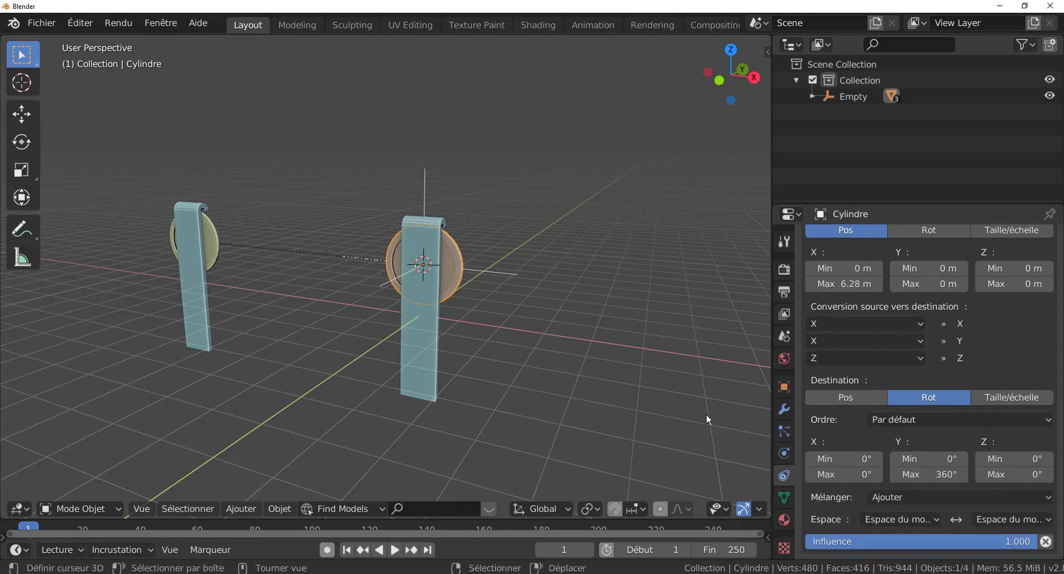
Step: Select the empty, test the wheel's rolling by moving it along the X axis, and cancel the move
left_click(500, 273)
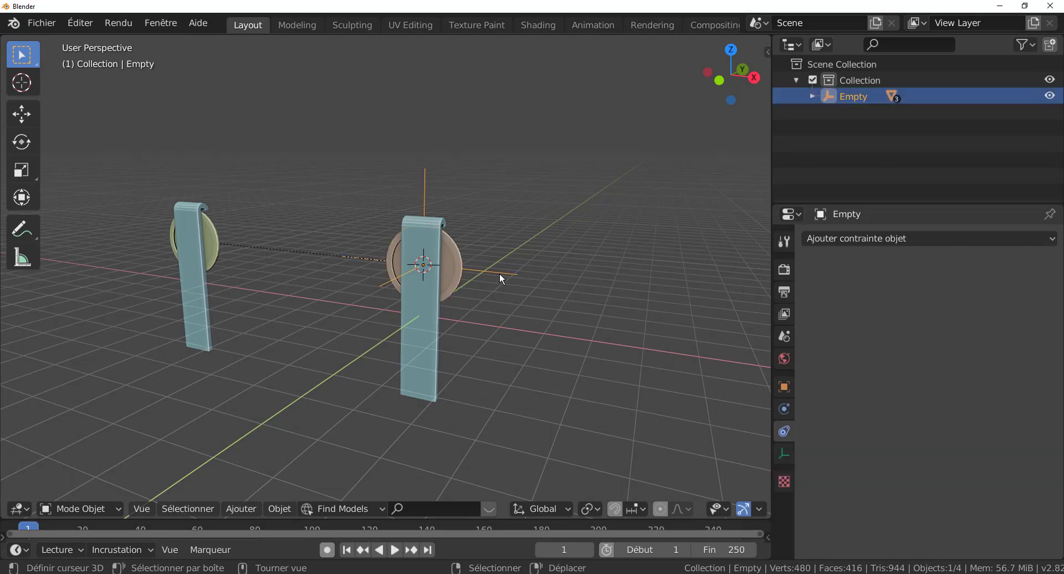
scroll(519, 337, "up", 2)
middle_click_drag(519, 337, 500, 367)
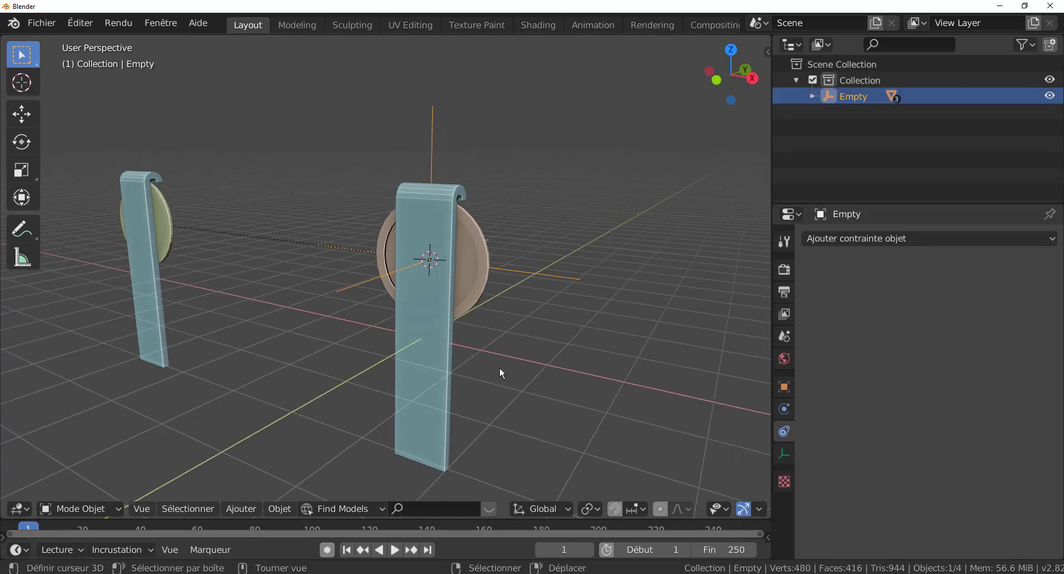
scroll(504, 371, "up", 1)
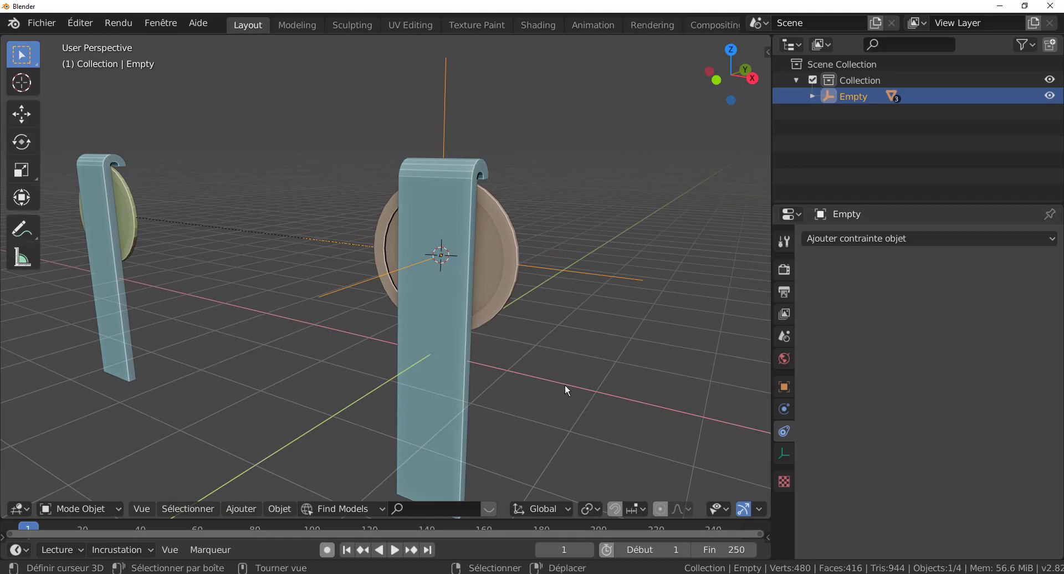
key("g")
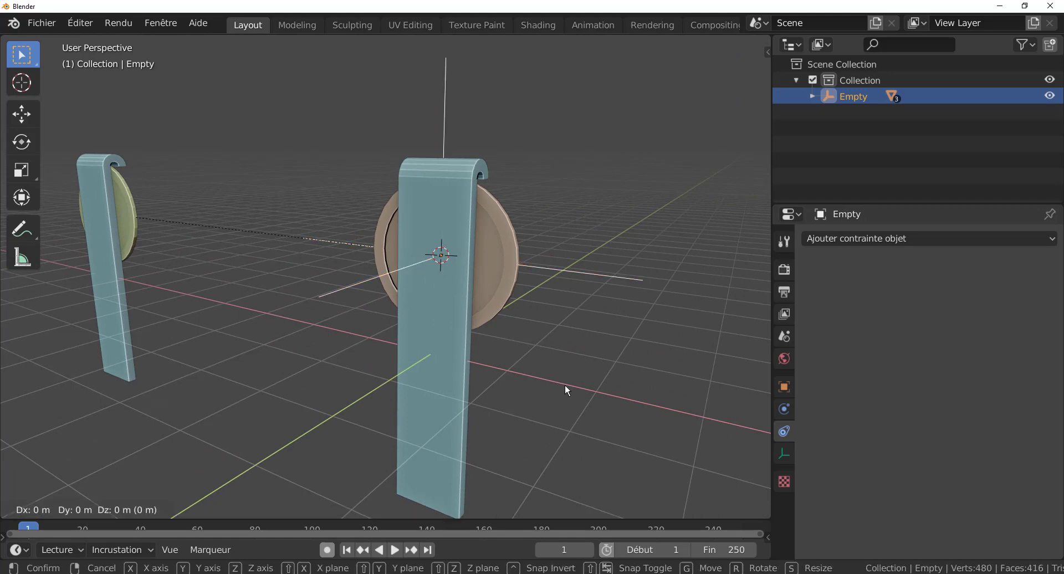
key("x")
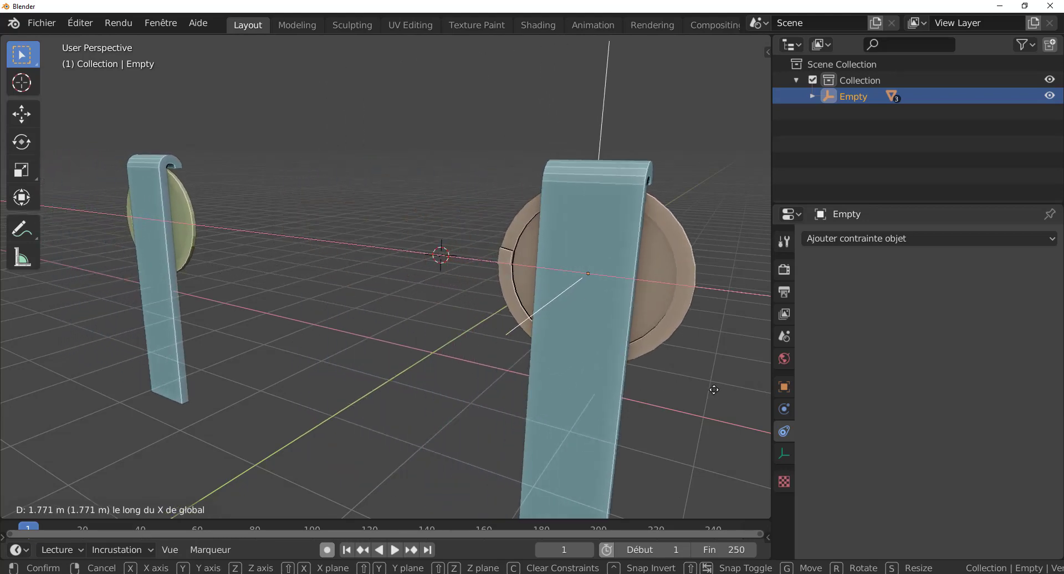
left_click(539, 342)
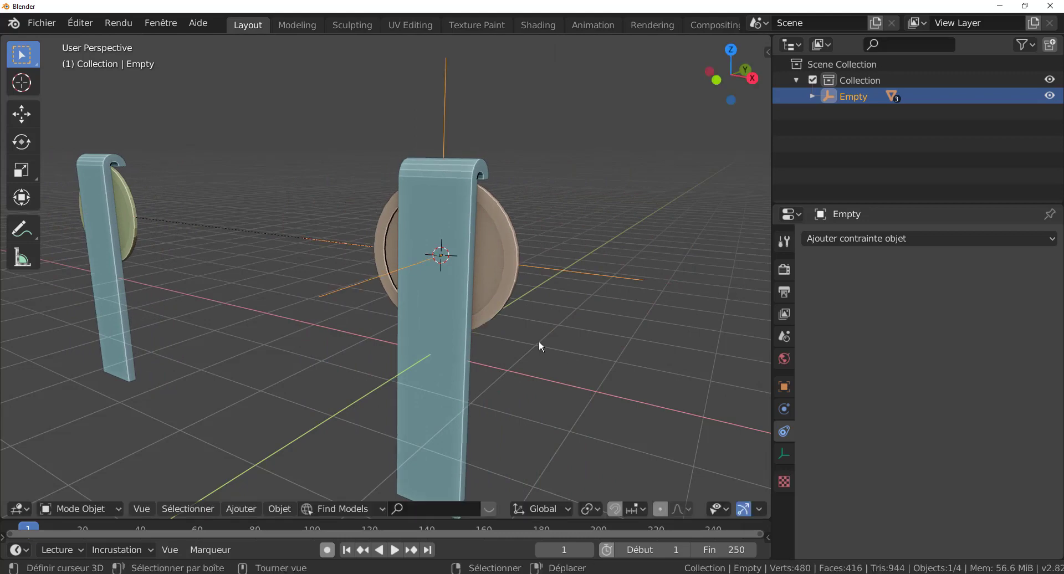
Step: Reverse the wheel's rolling direction by setting the constraint's destination rotation Y maximum to -360°
left_click(511, 258)
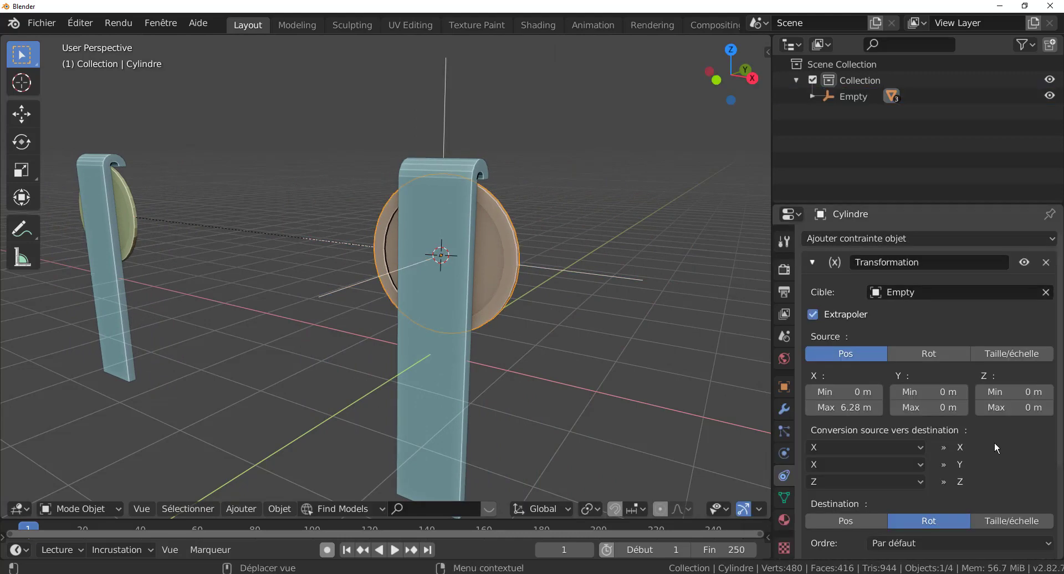
scroll(995, 448, "down", 5)
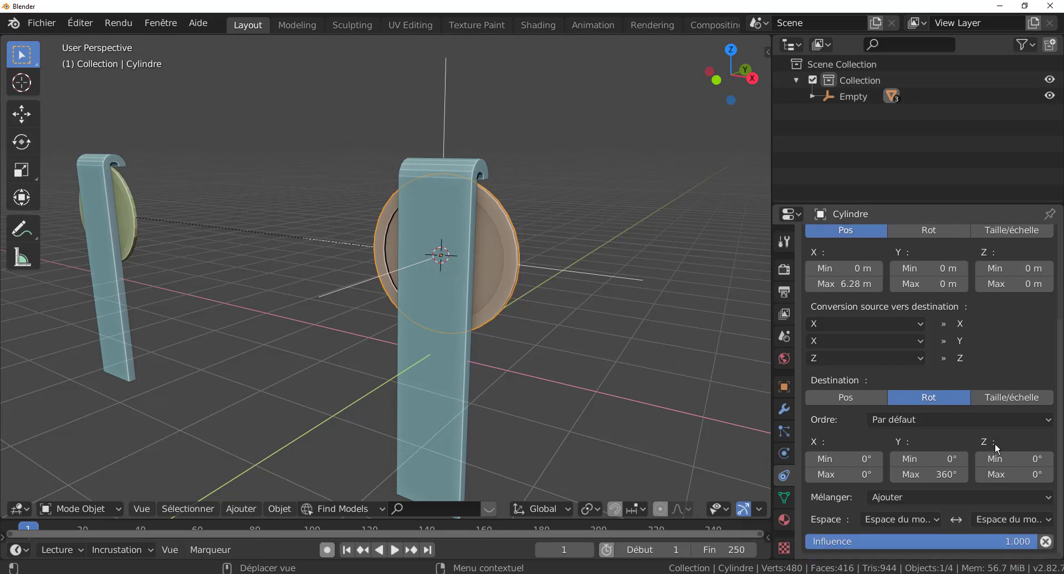
left_click(943, 474)
type("-")
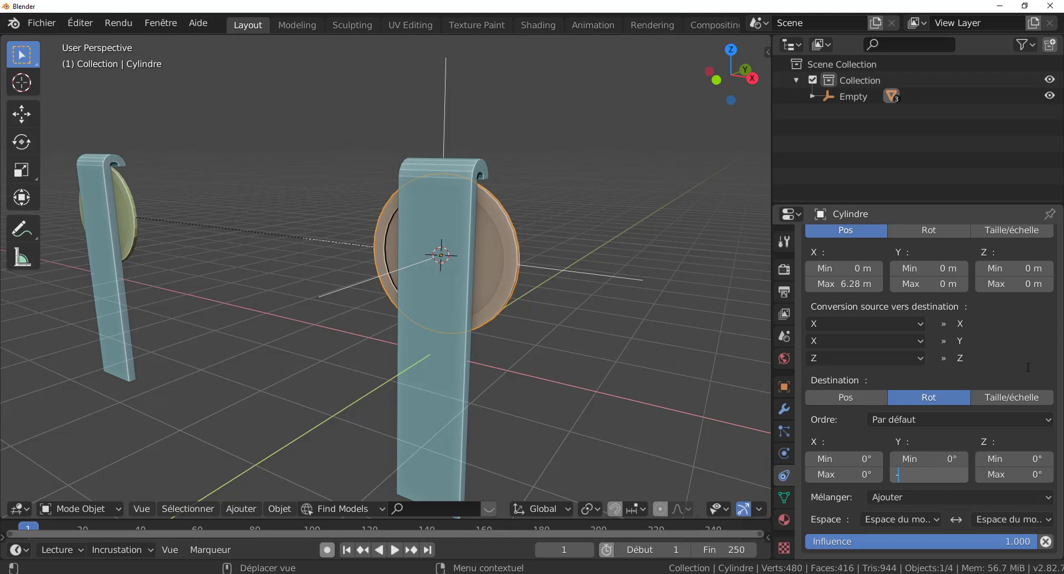
type("360")
key("Return")
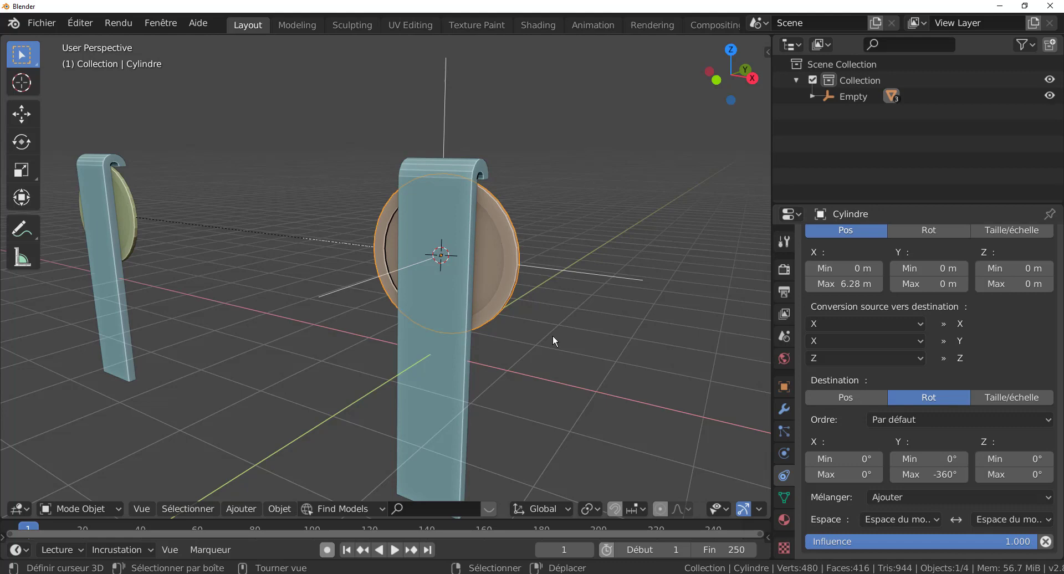
Step: Select the empty and move it along the X axis to test the wheel's reversed rolling, keeping the new position
left_click(568, 275)
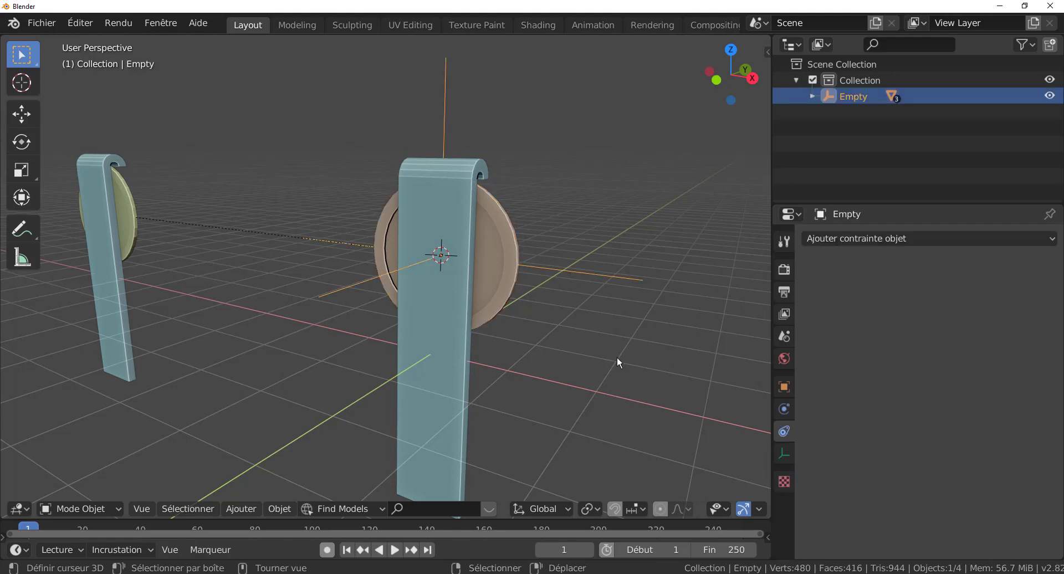
key("g")
key("x")
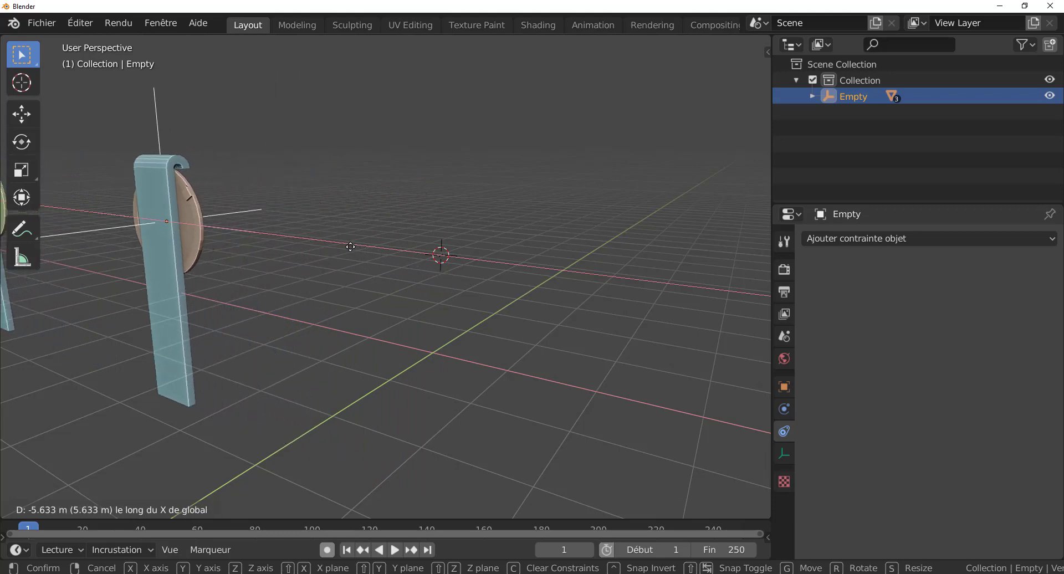
left_click(495, 285)
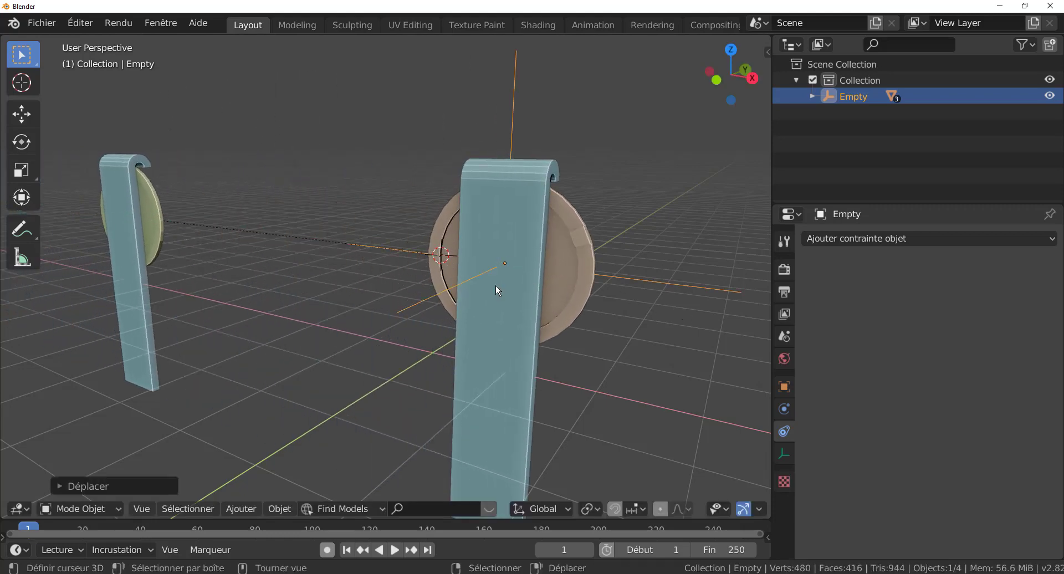
Step: Add a Copy Rotation constraint to the second wheel, Cylindre.001, with Cylindre as its target
left_click(158, 221)
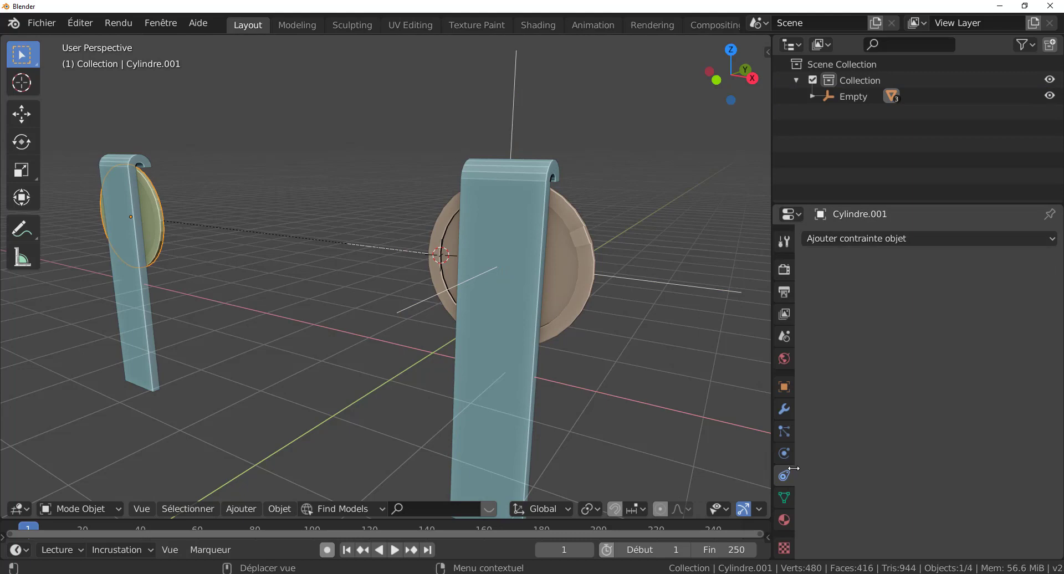
left_click(900, 238)
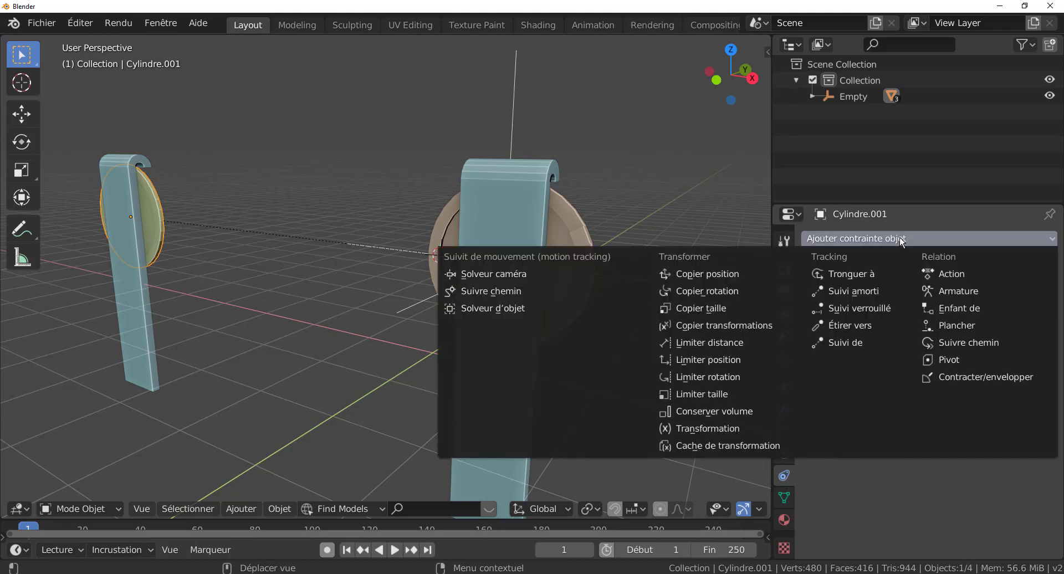
left_click(723, 289)
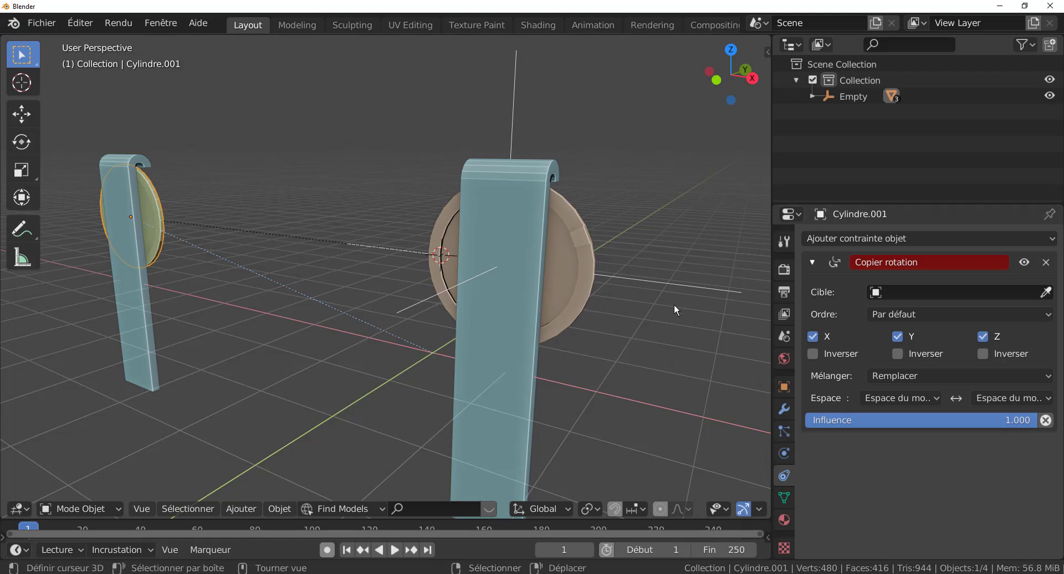
left_click(942, 291)
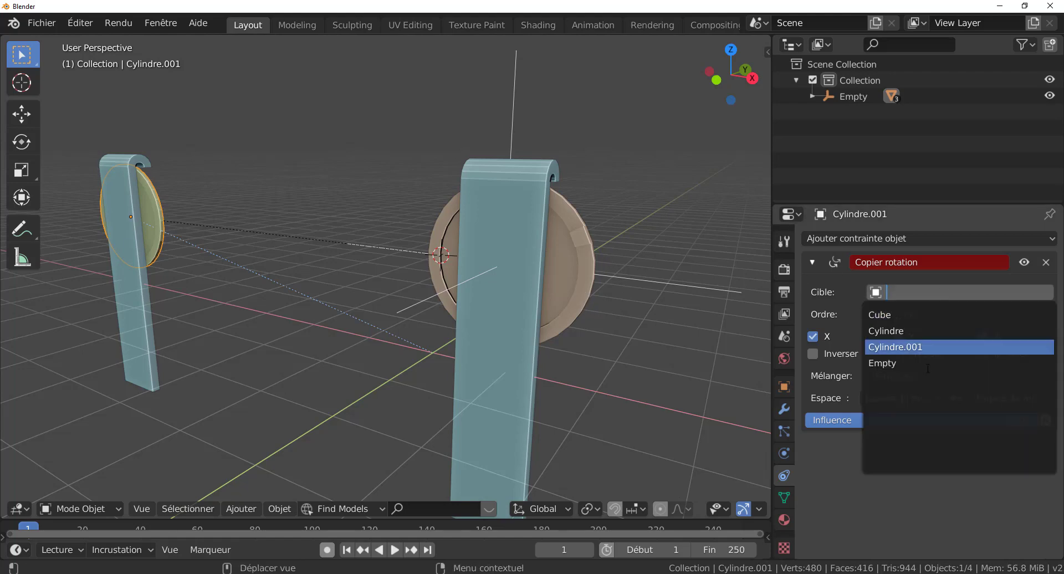
left_click(927, 331)
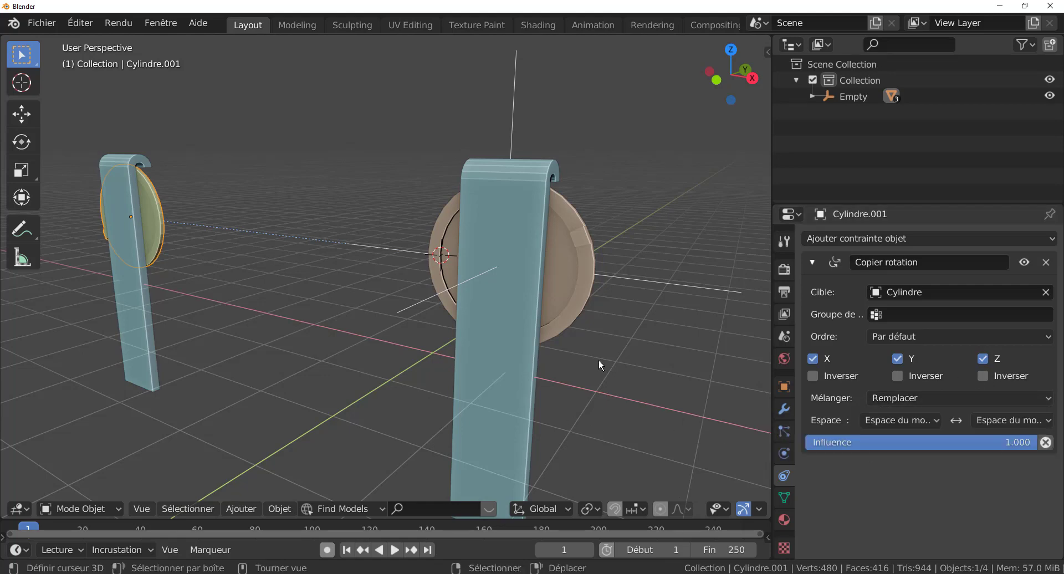
Step: Select the empty, test the rolling of both wheels by moving it along the X axis, and cancel the move
left_click(643, 284)
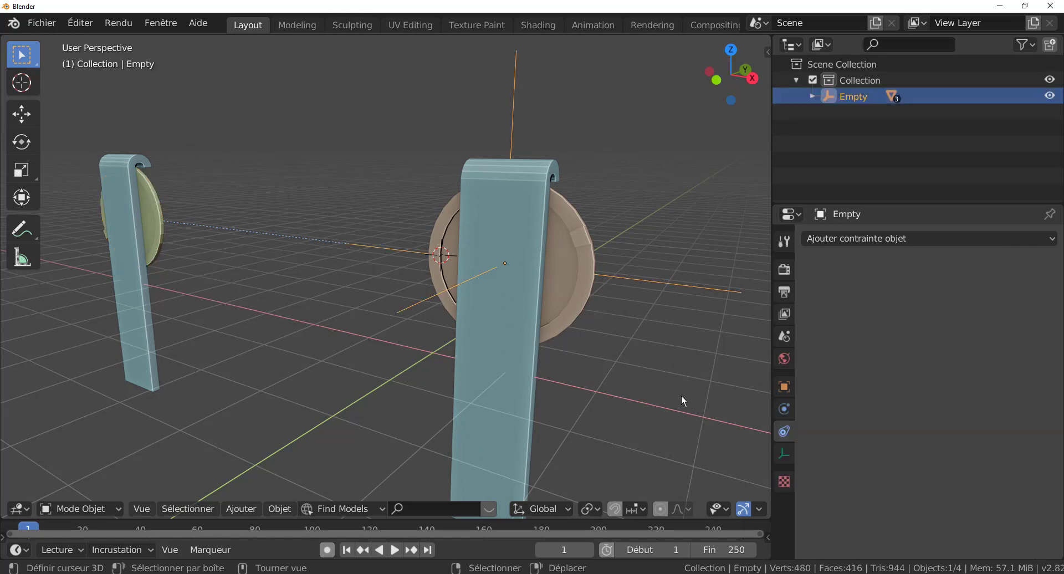
key("g")
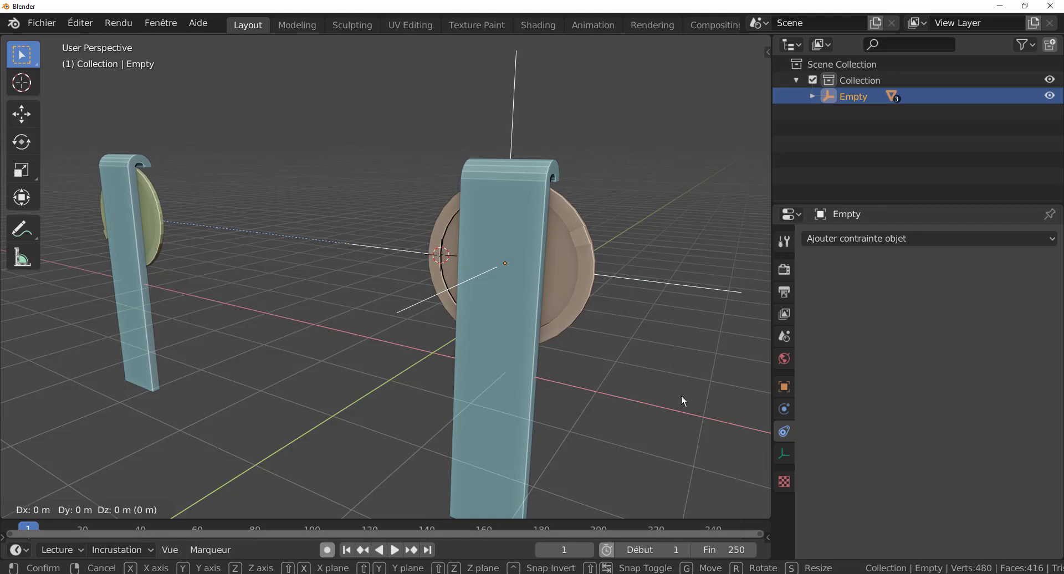
key("x")
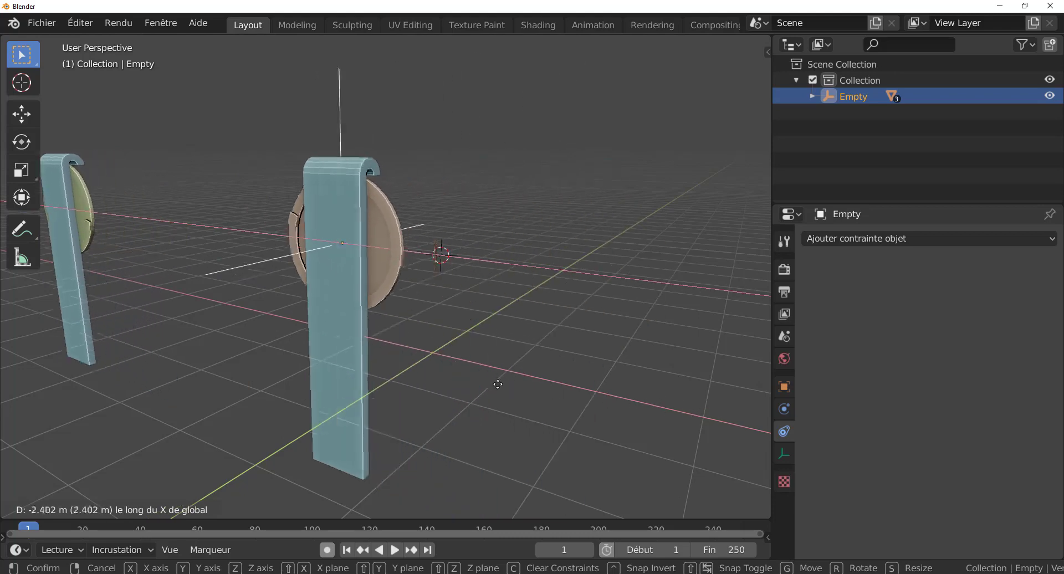
left_click(598, 400)
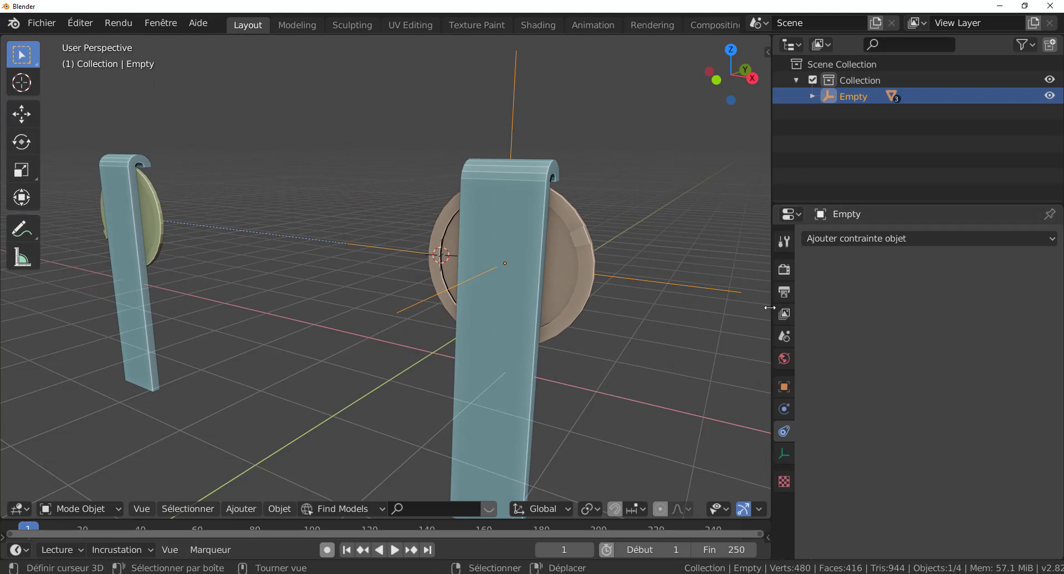
Step: In a widened front view, select all objects and rotate the whole assembly by about 7.7°
left_click_drag(773, 304, 922, 306)
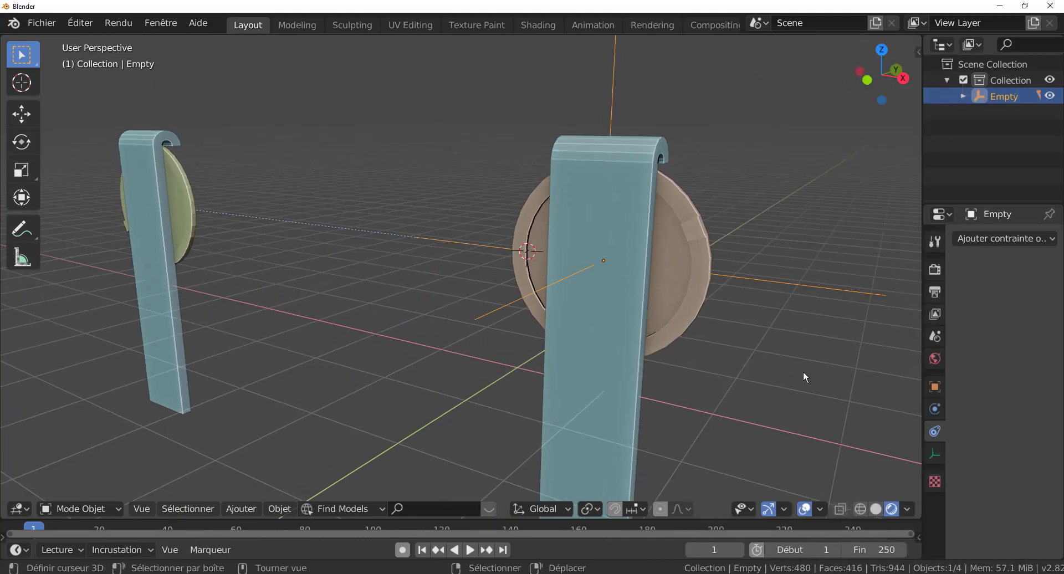
key("KP_1")
scroll(804, 372, "down", 3)
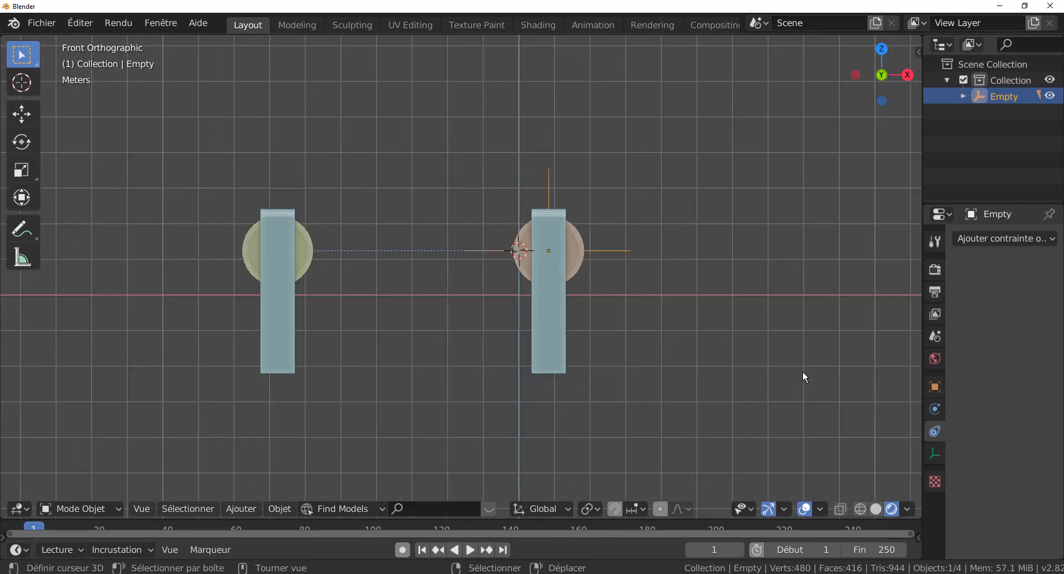
key("a")
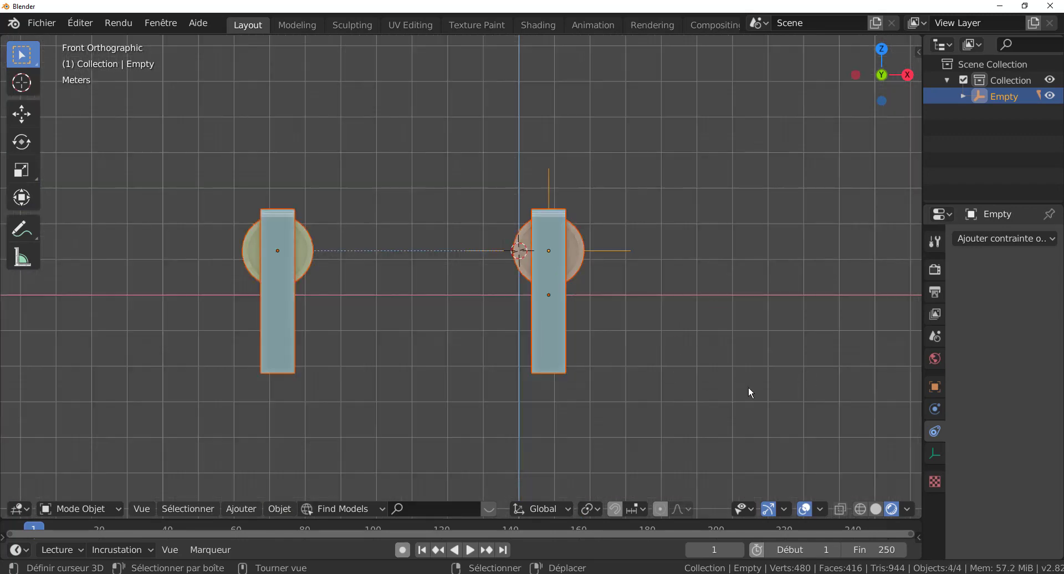
key("r")
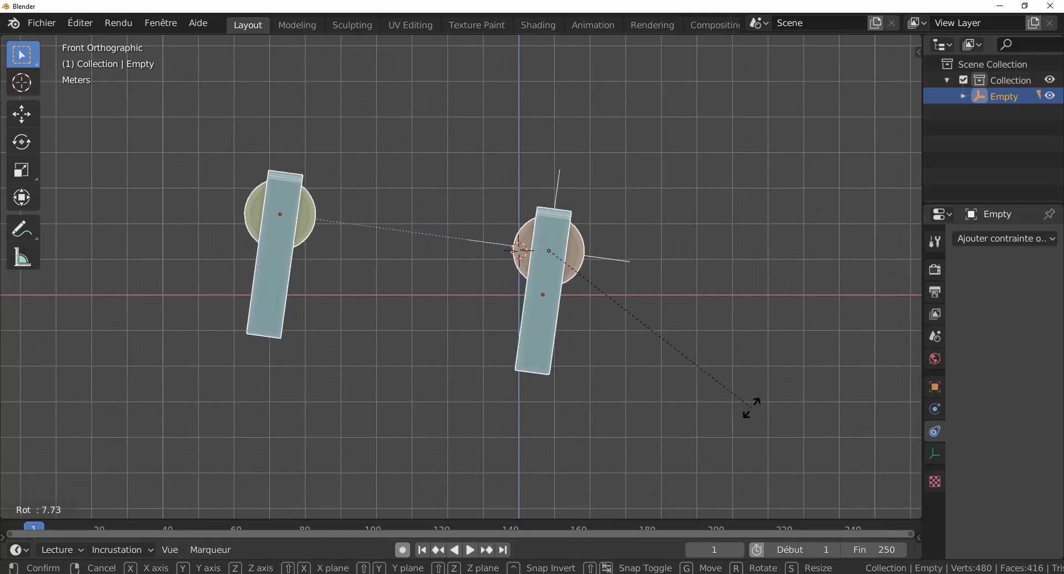
left_click(752, 407)
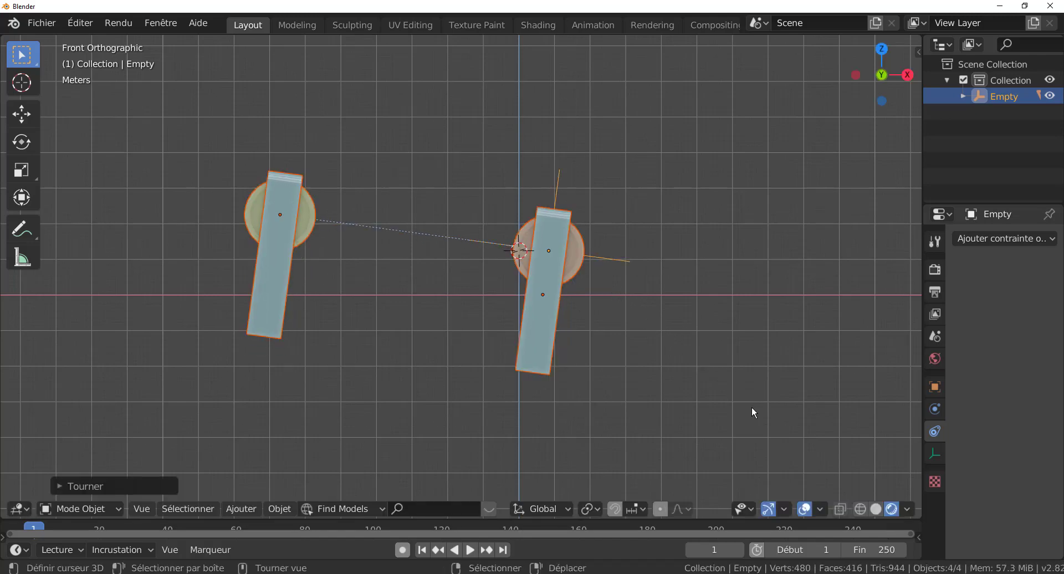
Step: Make room around the assembly, enlarge the timeline and enable automatic keyframing
scroll(665, 384, "down", 2)
middle_click_drag(710, 383, 803, 394, "shift")
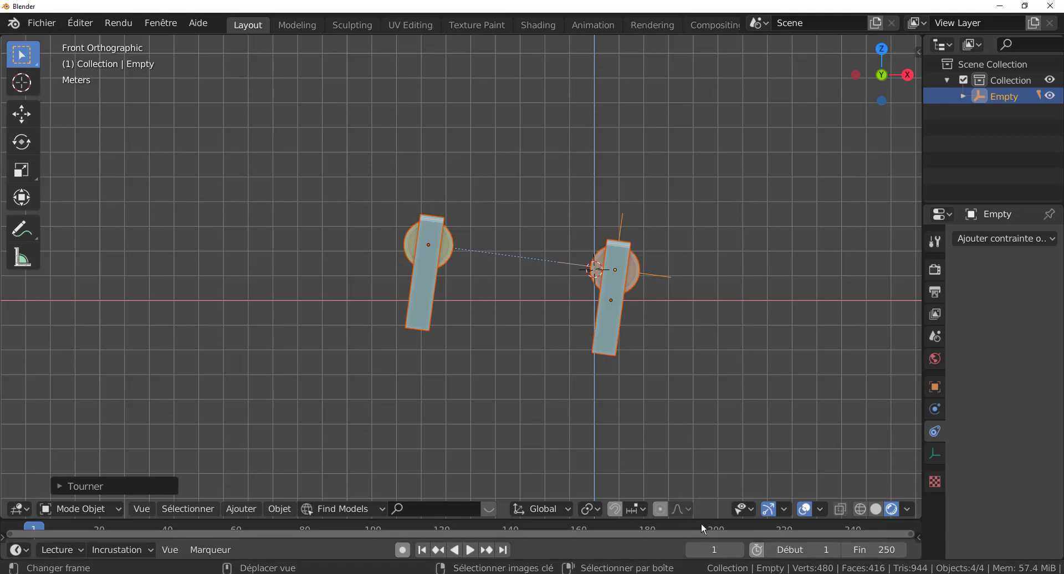
left_click_drag(702, 519, 701, 421)
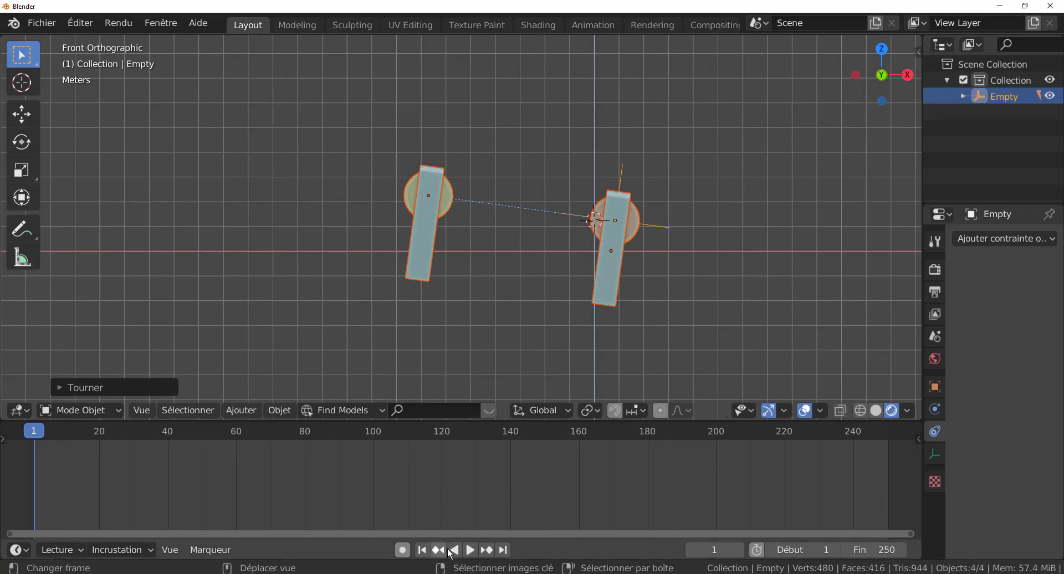
left_click(406, 548)
Step: Select only the empty and record its position as a keyframe at frame 1 with the Move tool
left_click(653, 226)
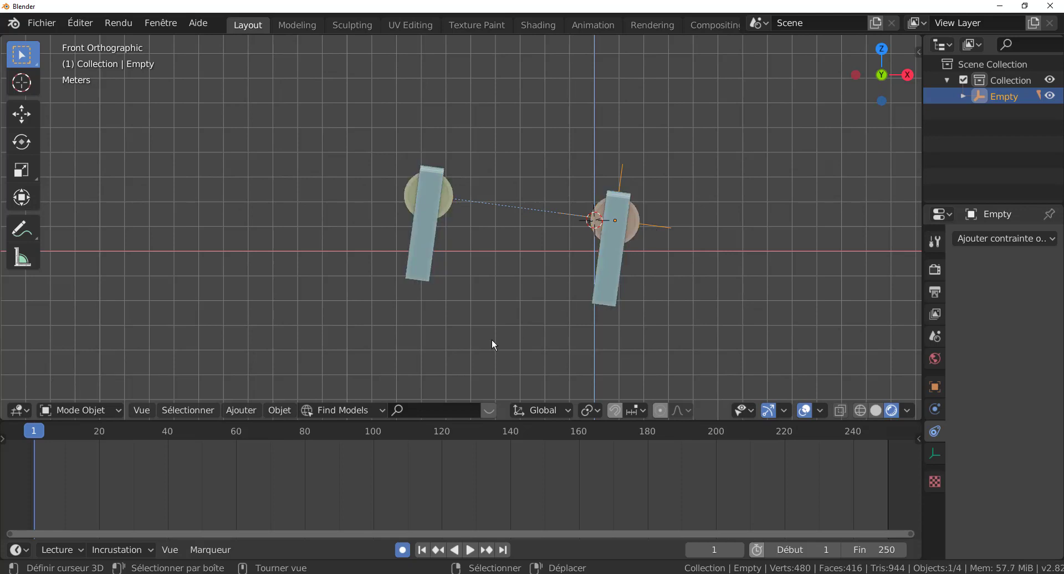
left_click(22, 114)
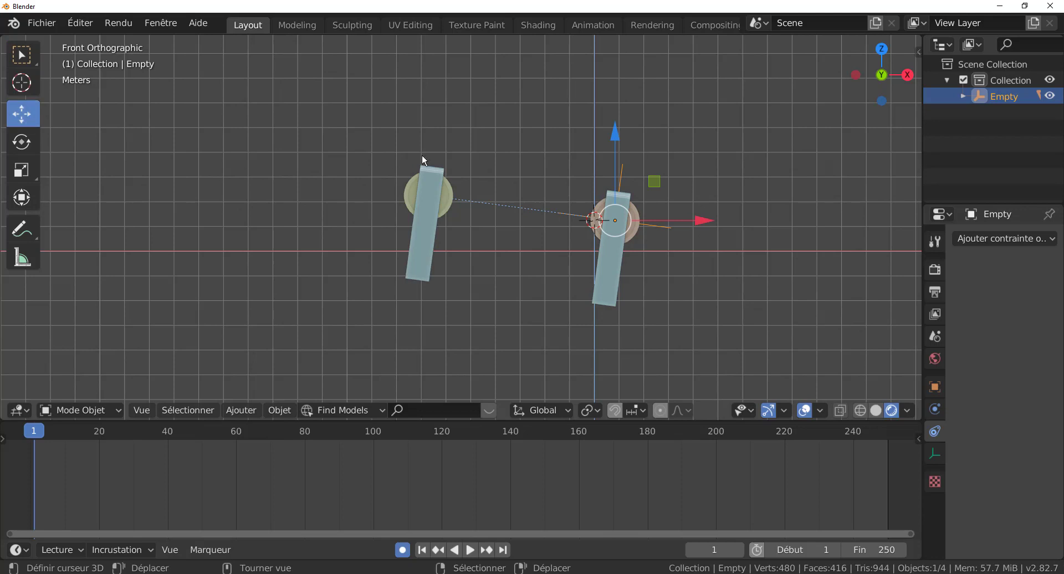
left_click(616, 135)
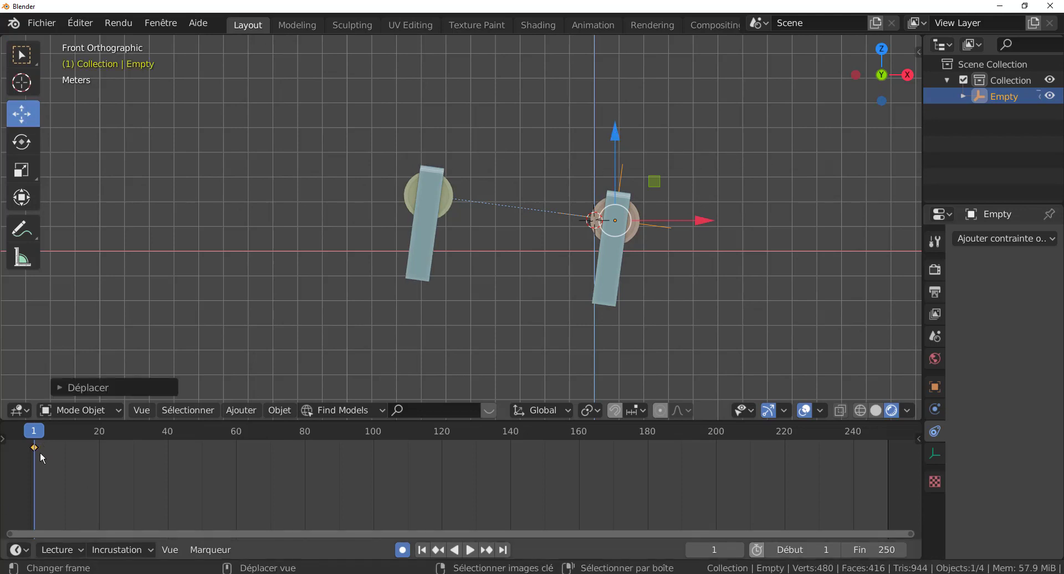
Step: At frame 150, move the empty about 12.5 m up along its slope to key its end position, and return to frame 1
left_click_drag(34, 438, 546, 513)
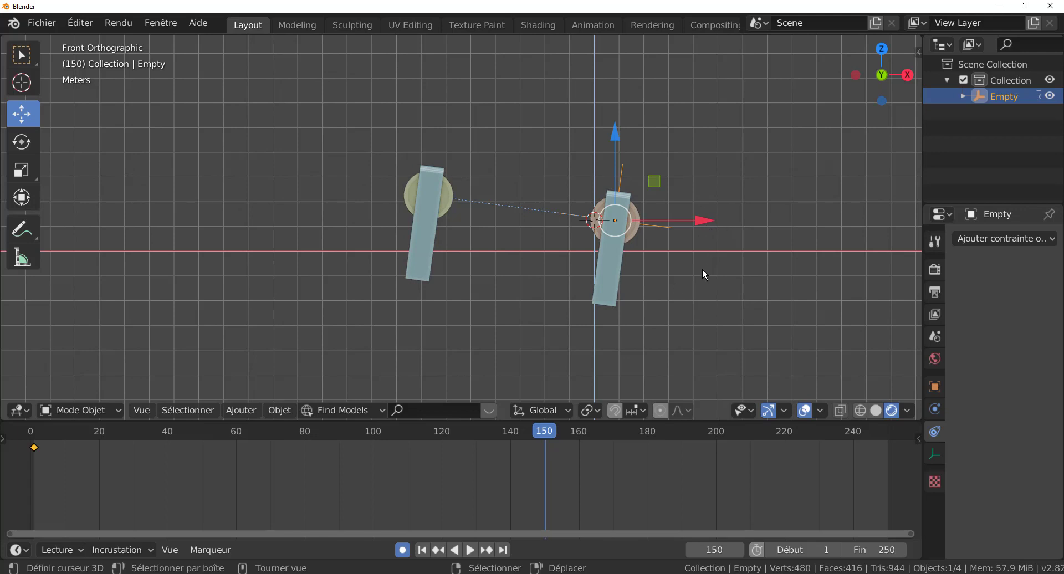
key("g")
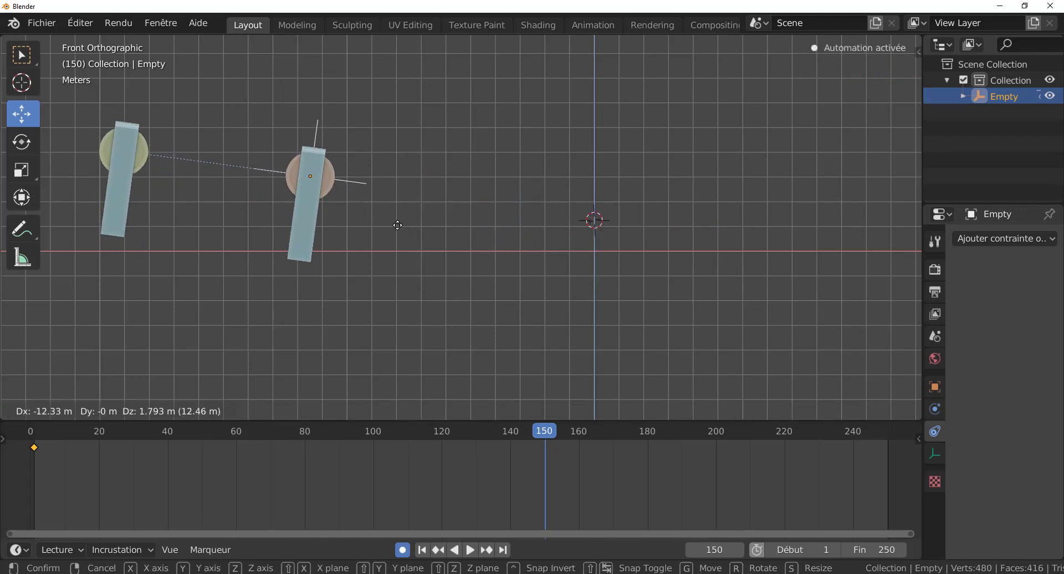
left_click(396, 225)
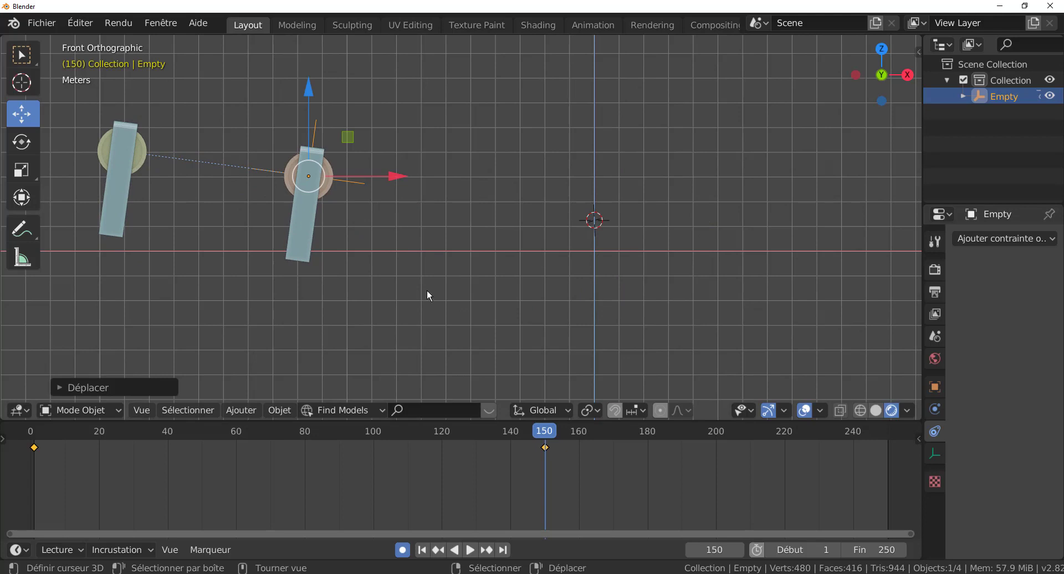
left_click_drag(544, 429, 35, 439)
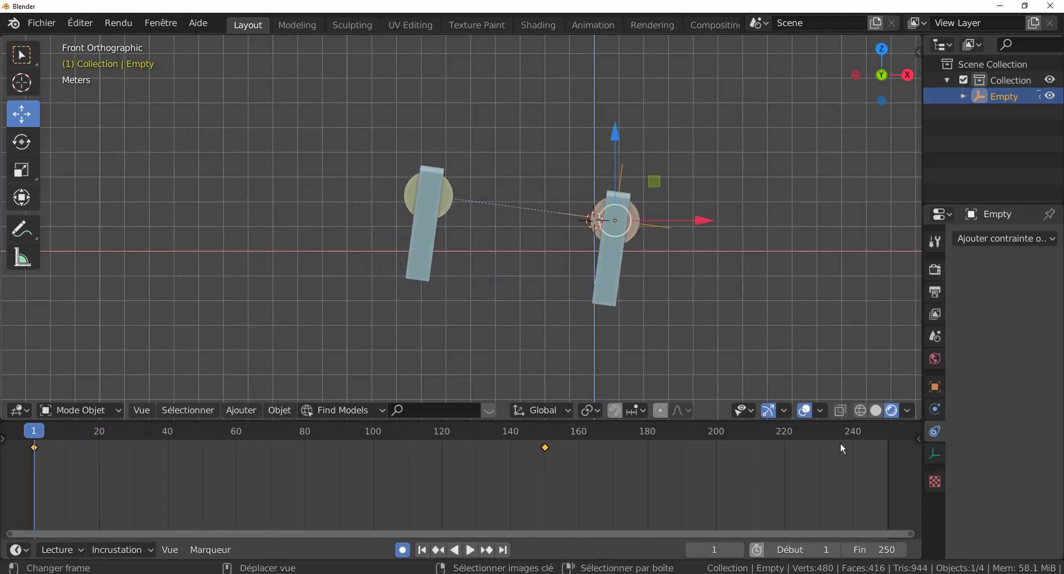
Step: Set the animation's end frame to 150 and turn off automatic keyframing
scroll(897, 434, "down", 3)
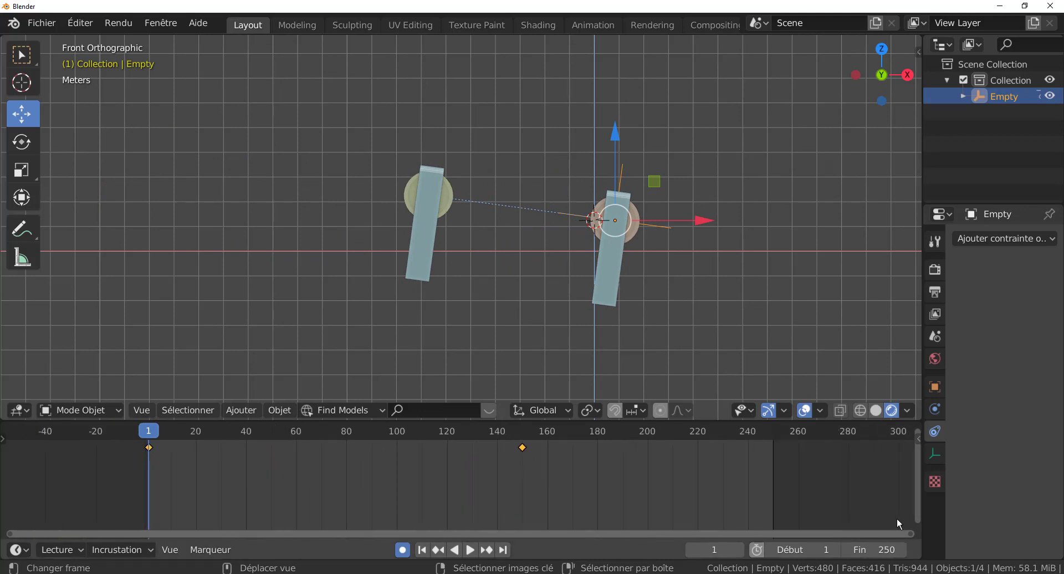
left_click(887, 549)
type("150")
key("Return")
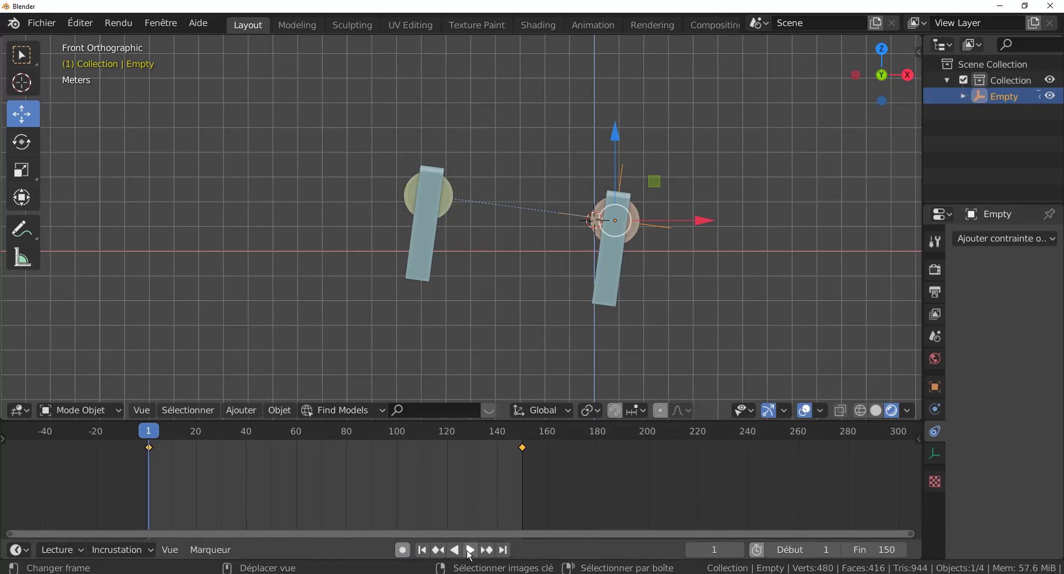
Step: Play the animation and examine in perspective how the wheels roll as the assembly moves
left_click(469, 550)
scroll(613, 277, "up", 3)
middle_click_drag(613, 277, 589, 318)
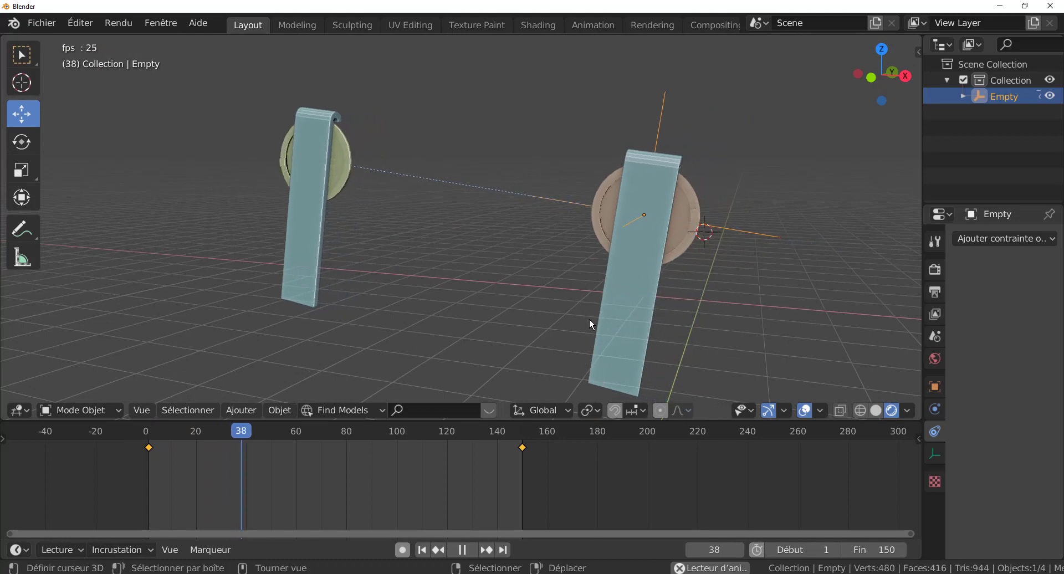
scroll(589, 319, "up", 4)
scroll(590, 321, "down", 4)
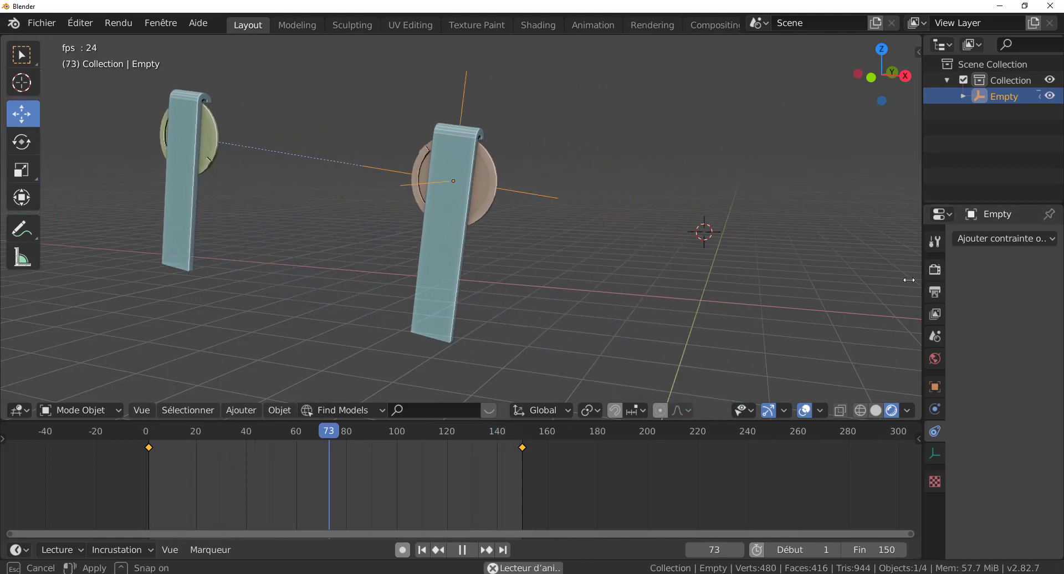
Step: Set the destination rotation's Y maximum to 360° in the first wheel's Transformation constraint
left_click_drag(923, 278, 786, 367)
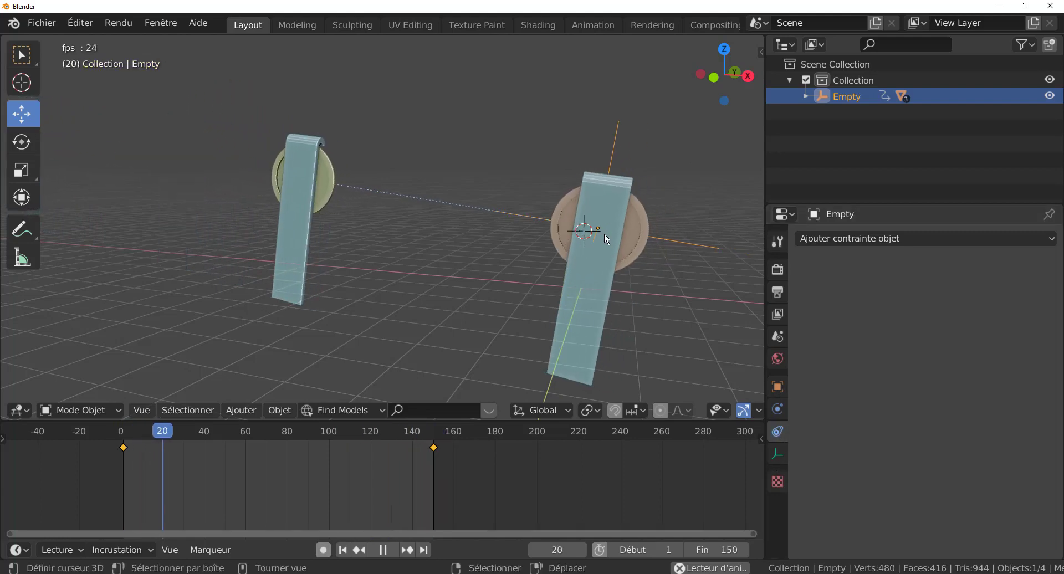
left_click(607, 235)
scroll(849, 460, "down", 4)
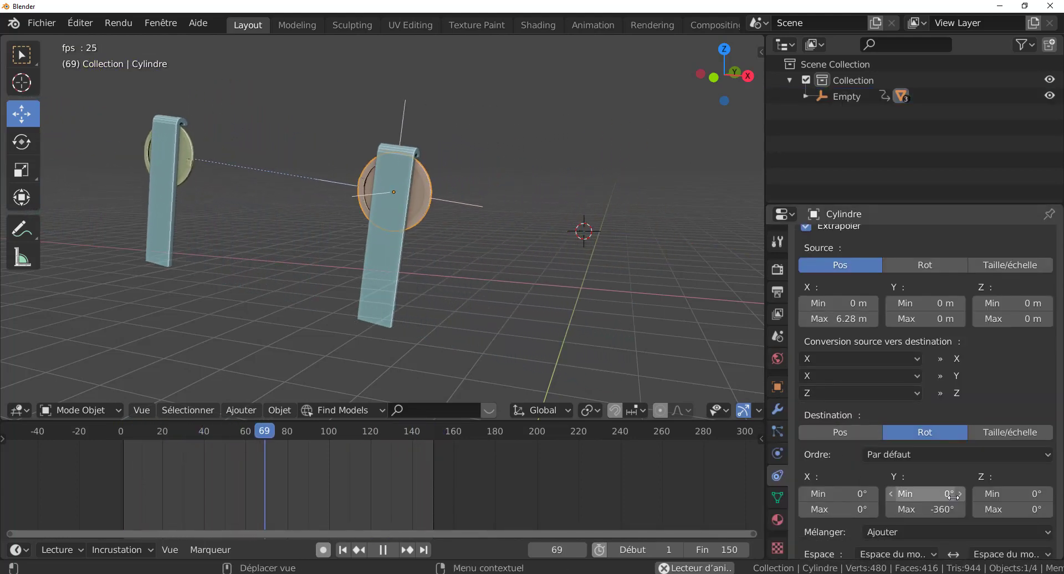
left_click(936, 509)
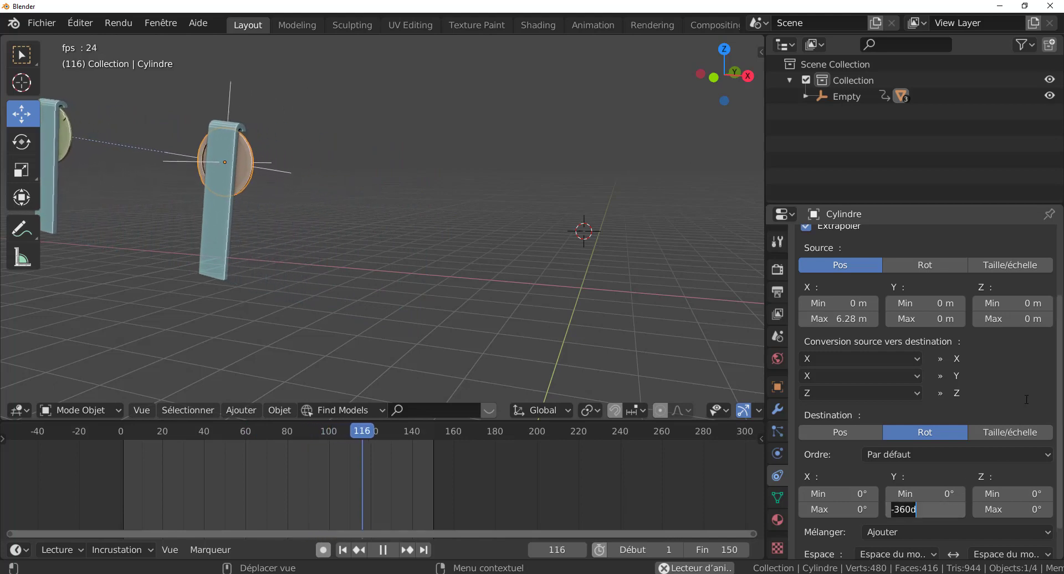
type("360")
key("Return")
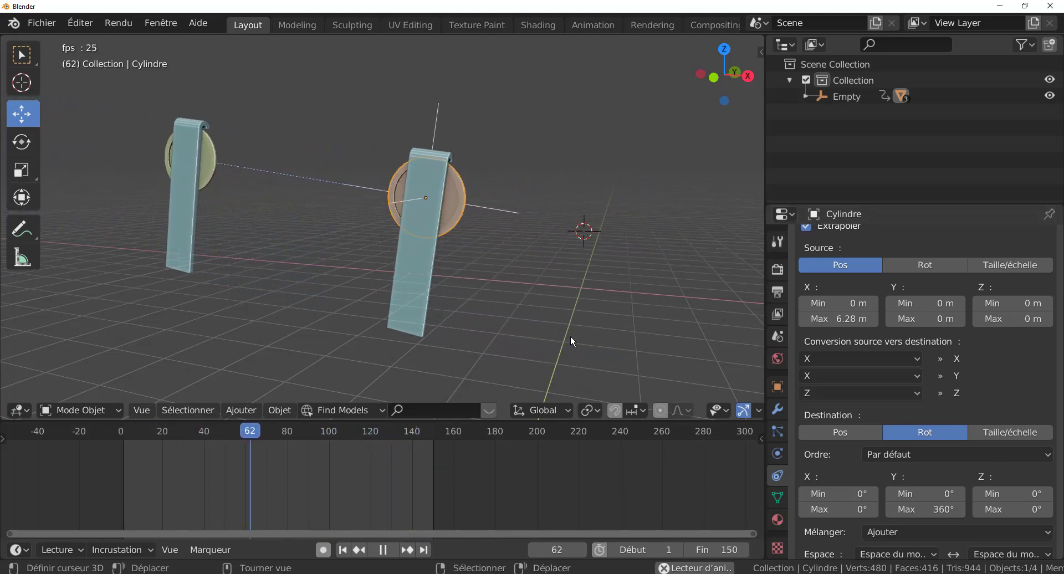
Step: Widen the 3D view to watch both wheels roll along the slope, and stop the playback
scroll(461, 293, "up", 1)
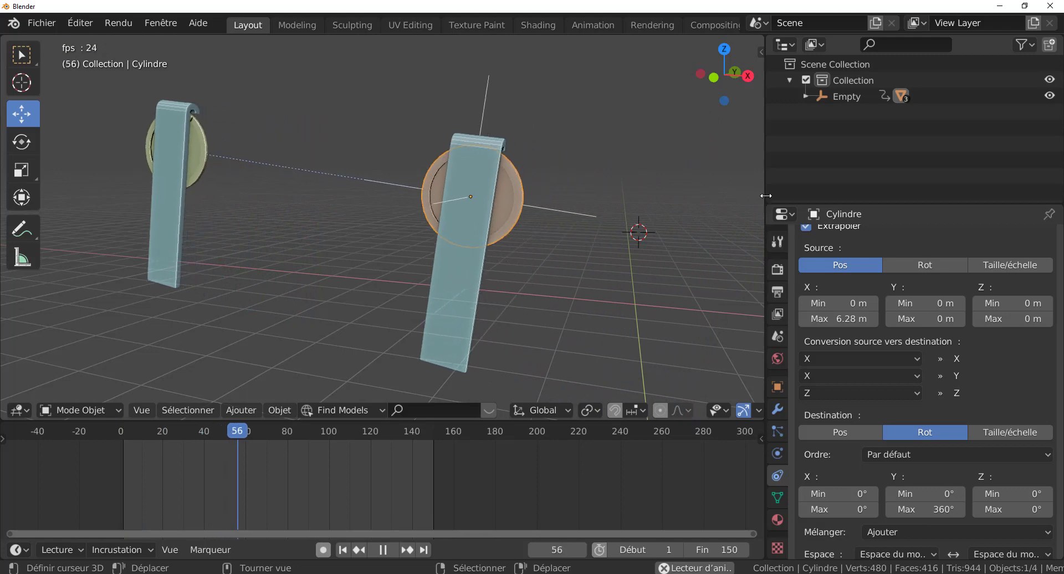
left_click_drag(766, 200, 901, 199)
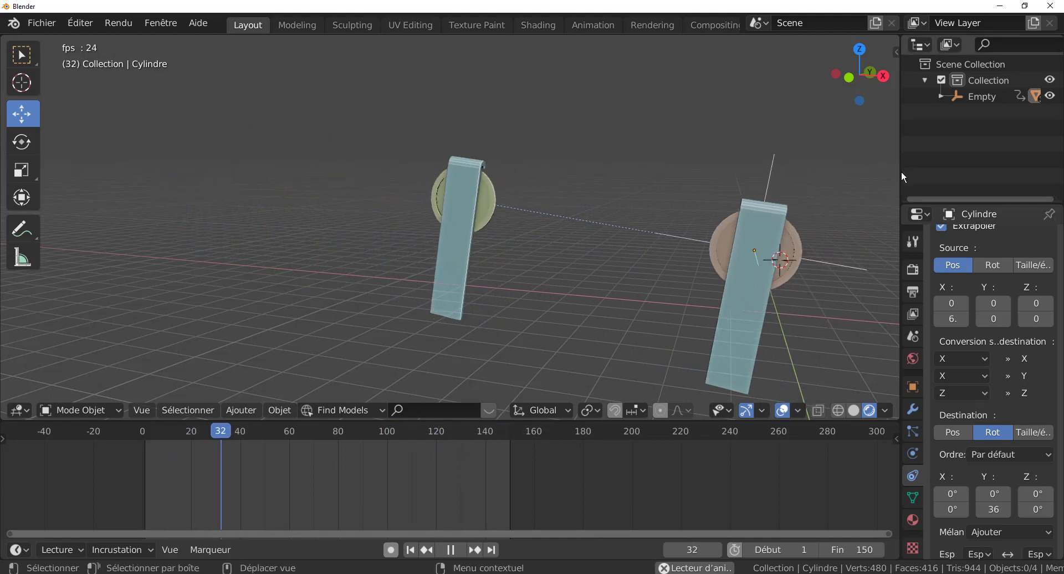
left_click_drag(901, 170, 1018, 183)
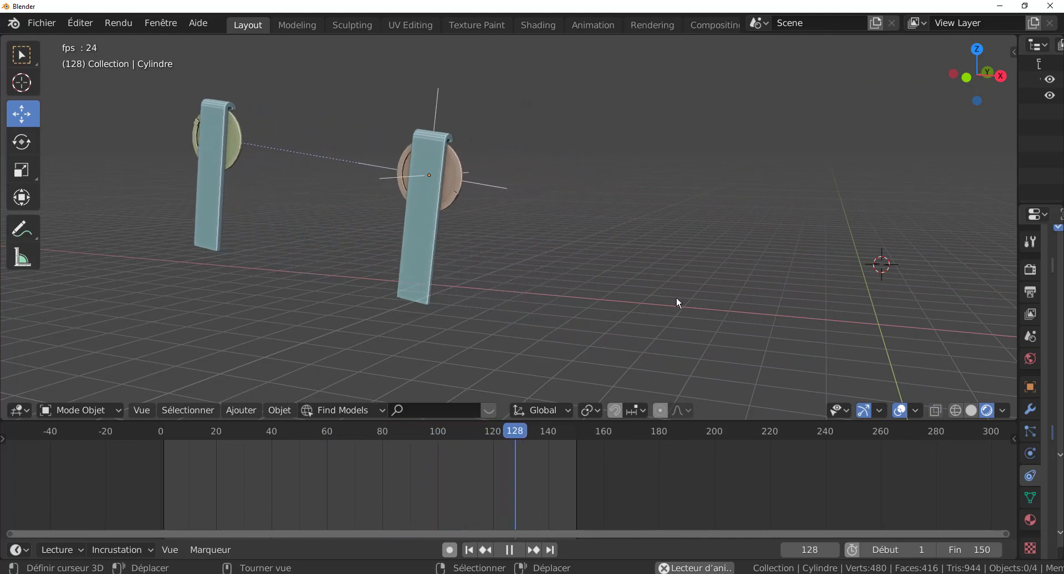
left_click(517, 550)
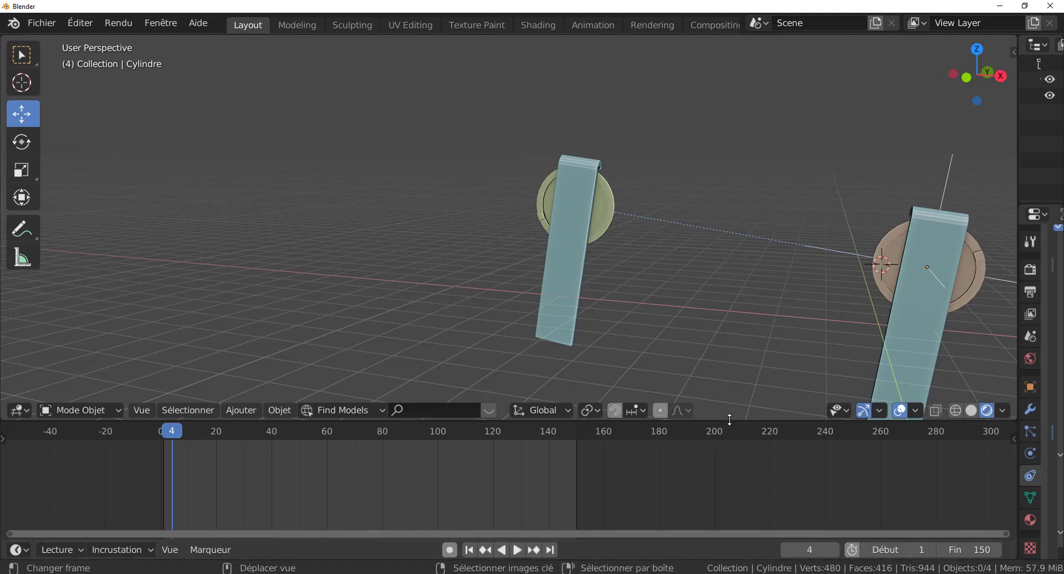
Step: Shrink the timeline to enlarge the 3D view and select the two joined hooked plates
left_click_drag(730, 420, 715, 505)
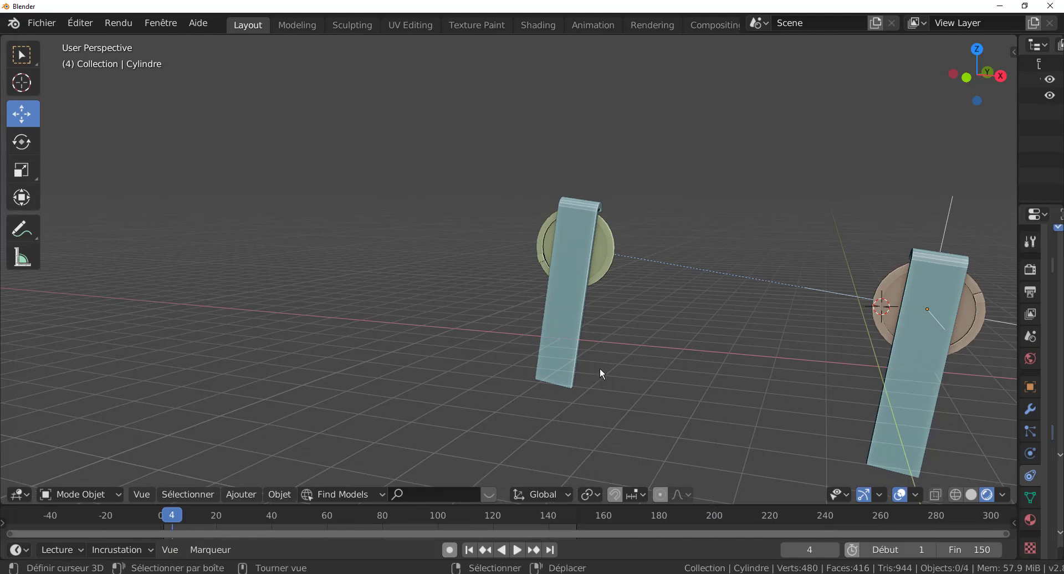
left_click(550, 323)
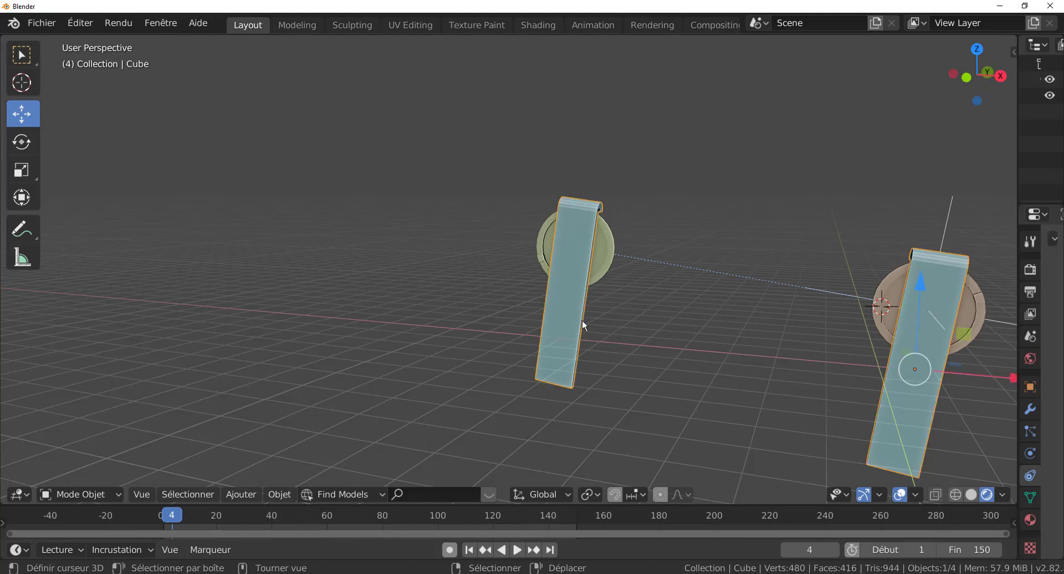